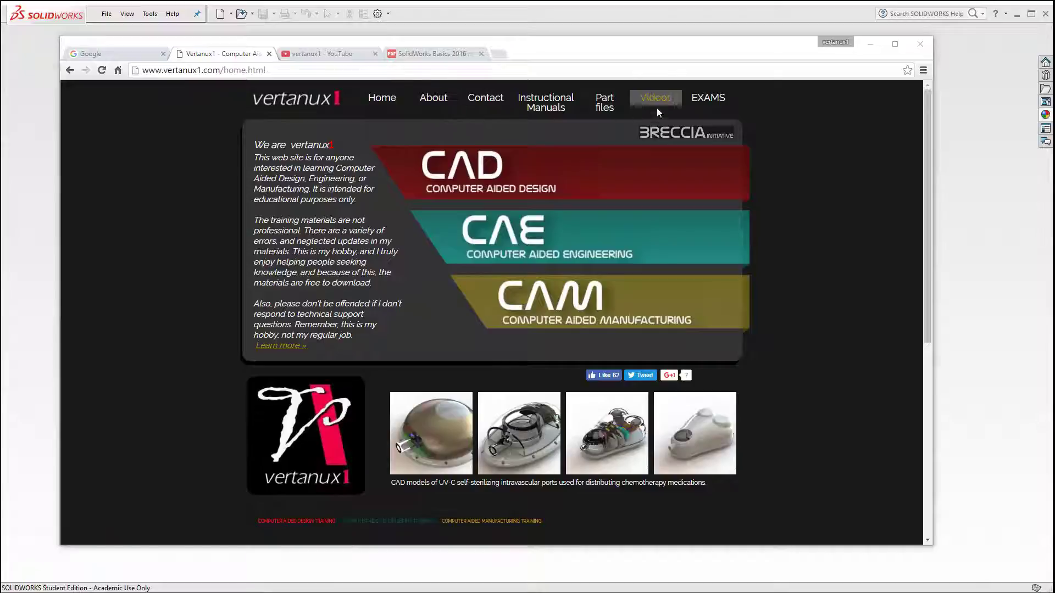
# Step: Open the SolidWorks Basics Midterm exam and review its task list and the bottle, cap and assembly drawings
pyautogui.click(722, 108)
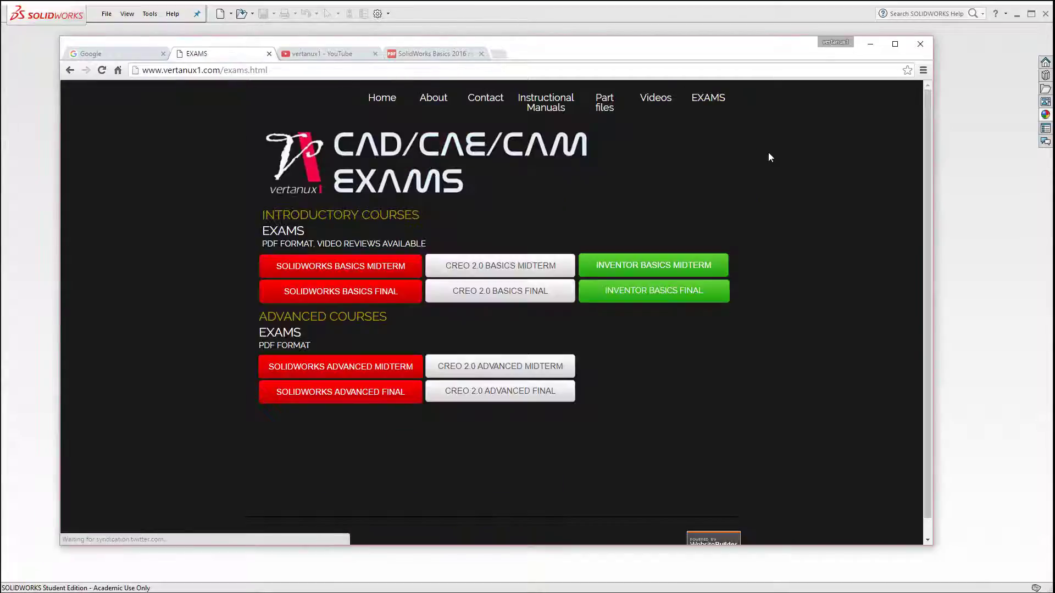
pyautogui.click(353, 268)
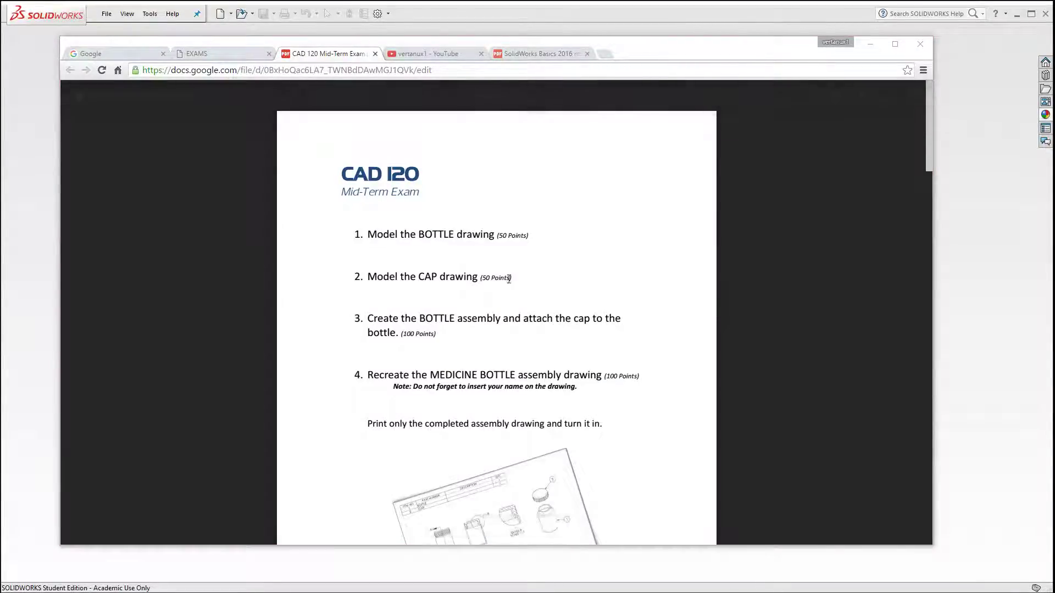
pyautogui.scroll(-1, 549, 294)
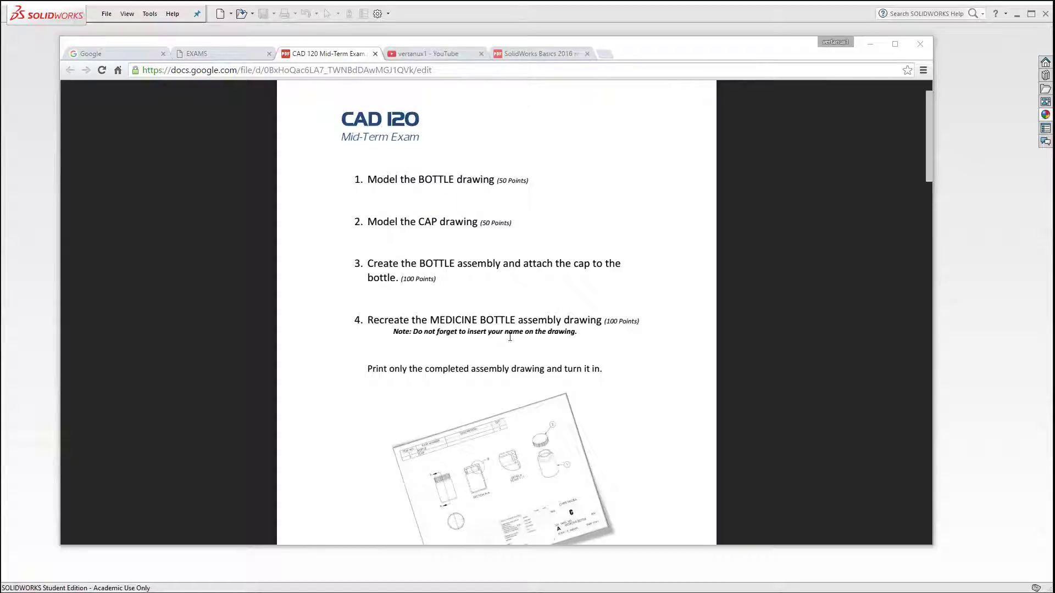
pyautogui.scroll(-3, 546, 345)
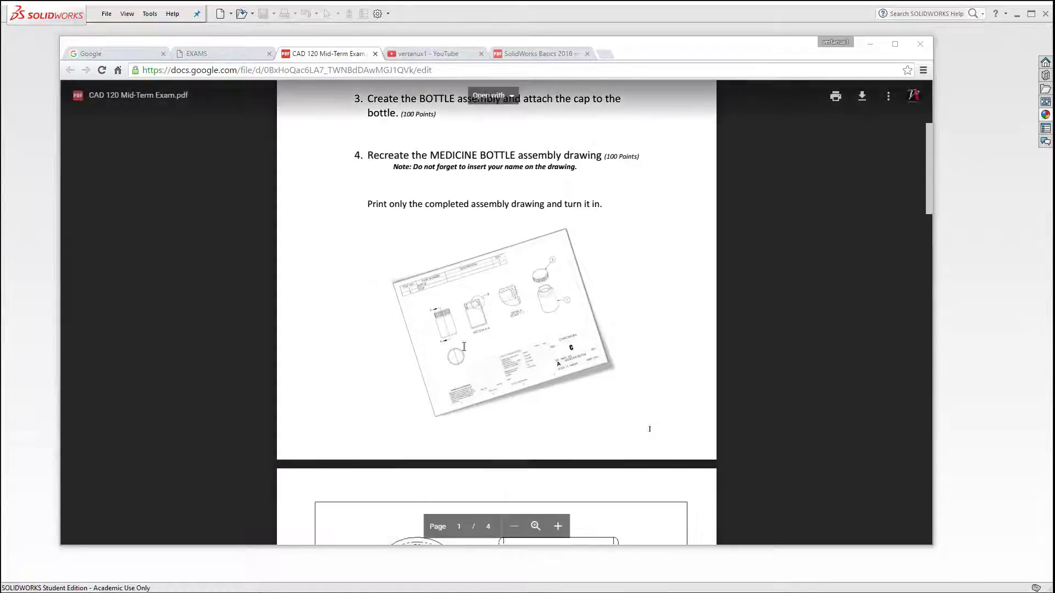
pyautogui.scroll(-5, 498, 341)
pyautogui.scroll(-20, 498, 340)
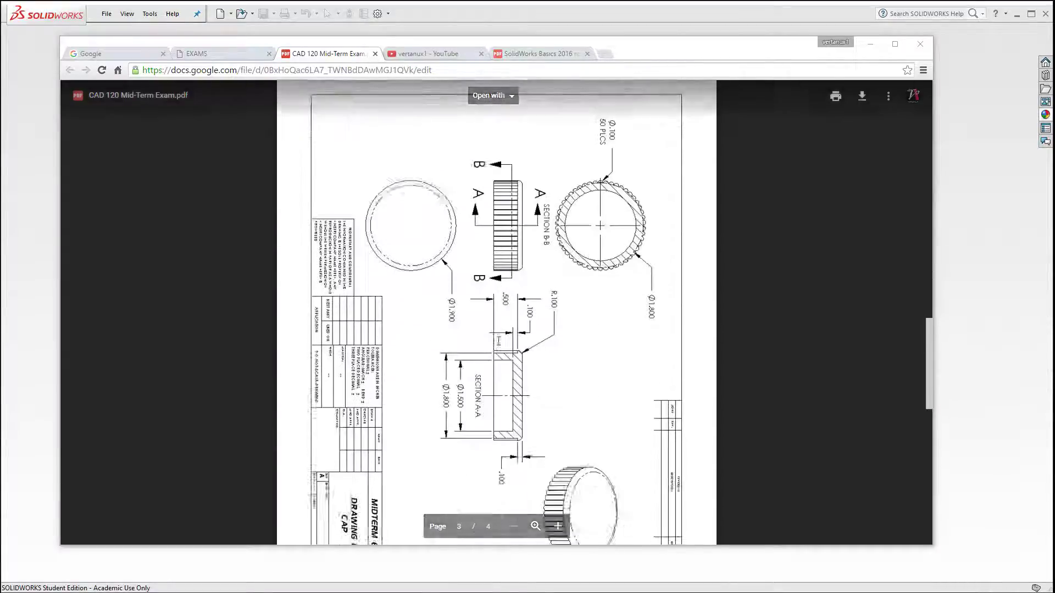
pyautogui.scroll(2, 497, 341)
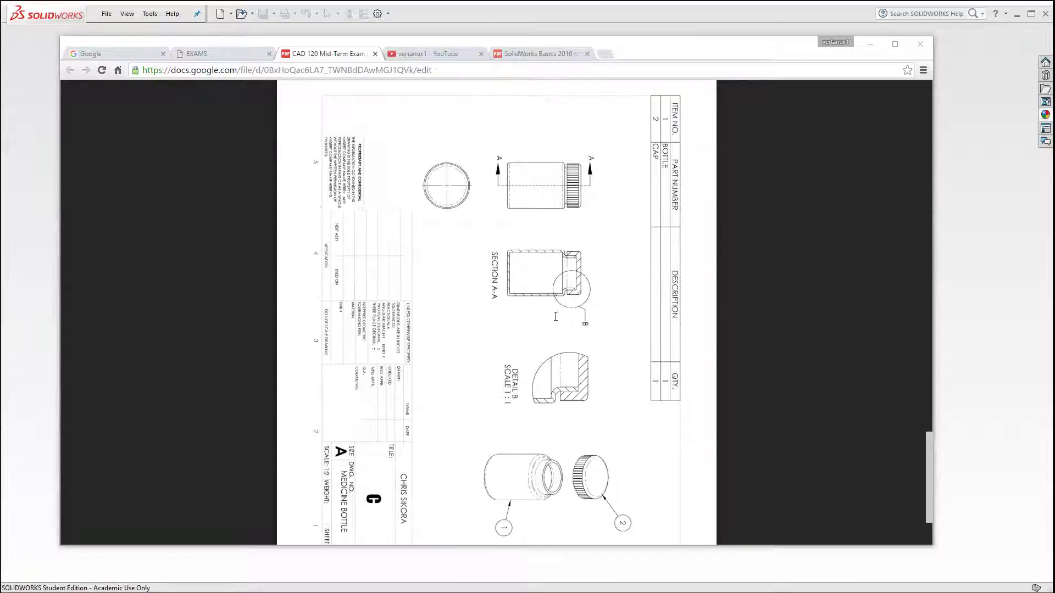
pyautogui.scroll(18, 556, 317)
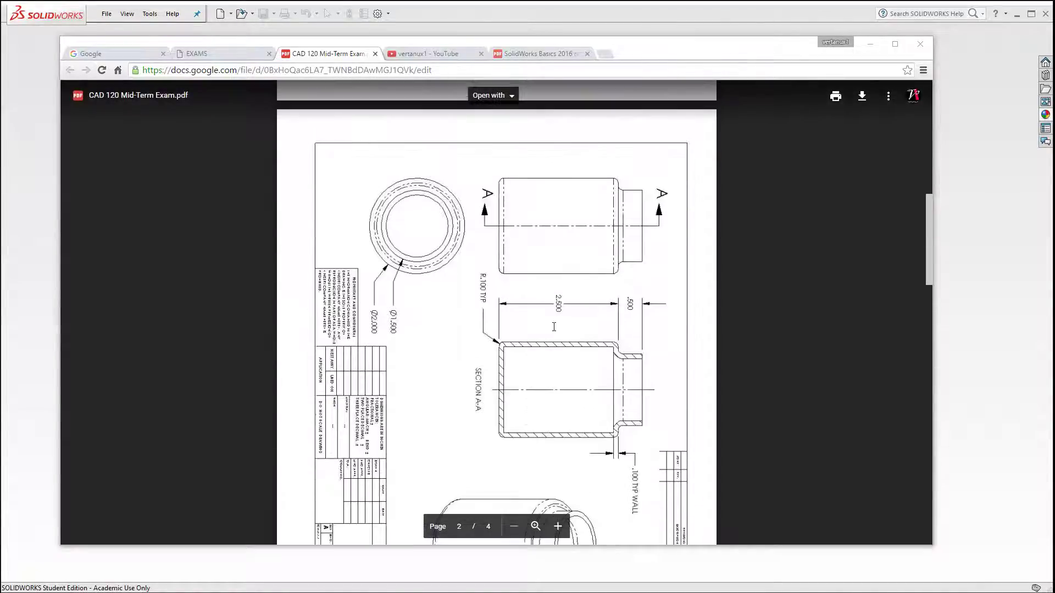
pyautogui.scroll(-1, 554, 327)
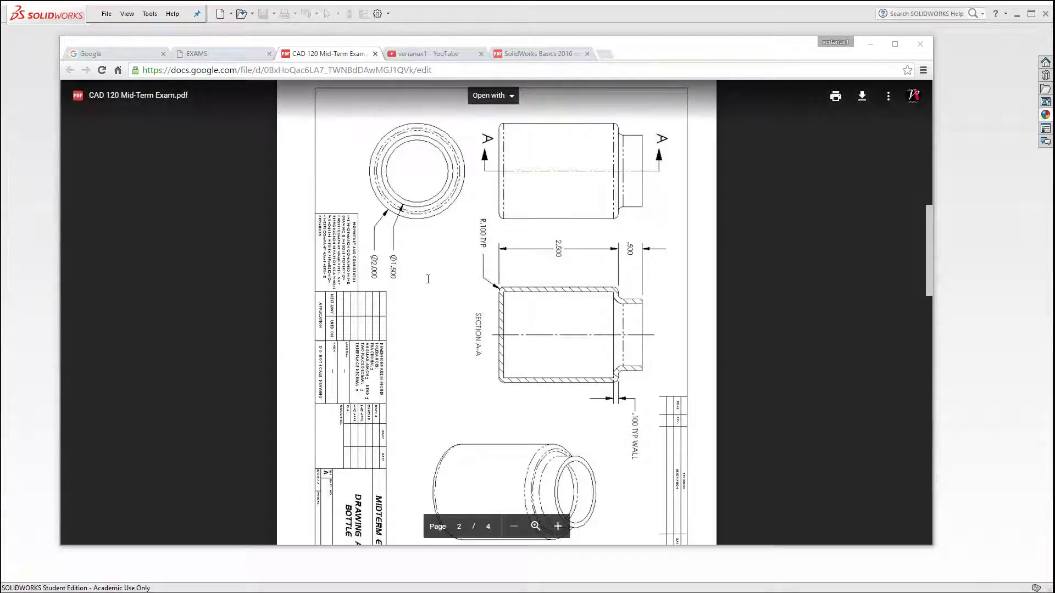
pyautogui.scroll(-2, 549, 434)
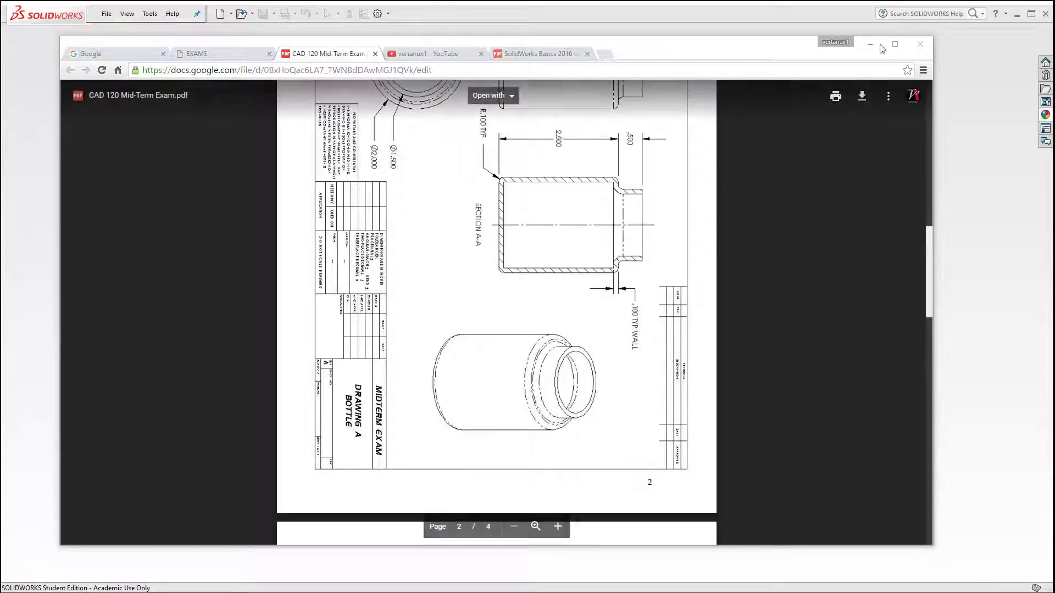
# Step: Switch from the browser to SolidWorks and create a new part document
pyautogui.click(984, 134)
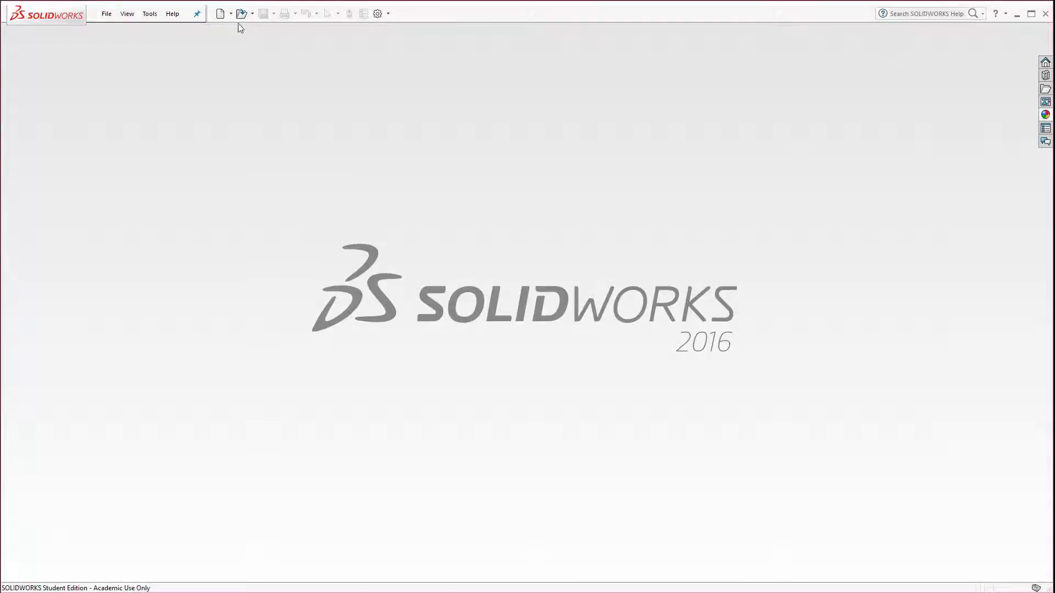
pyautogui.click(220, 13)
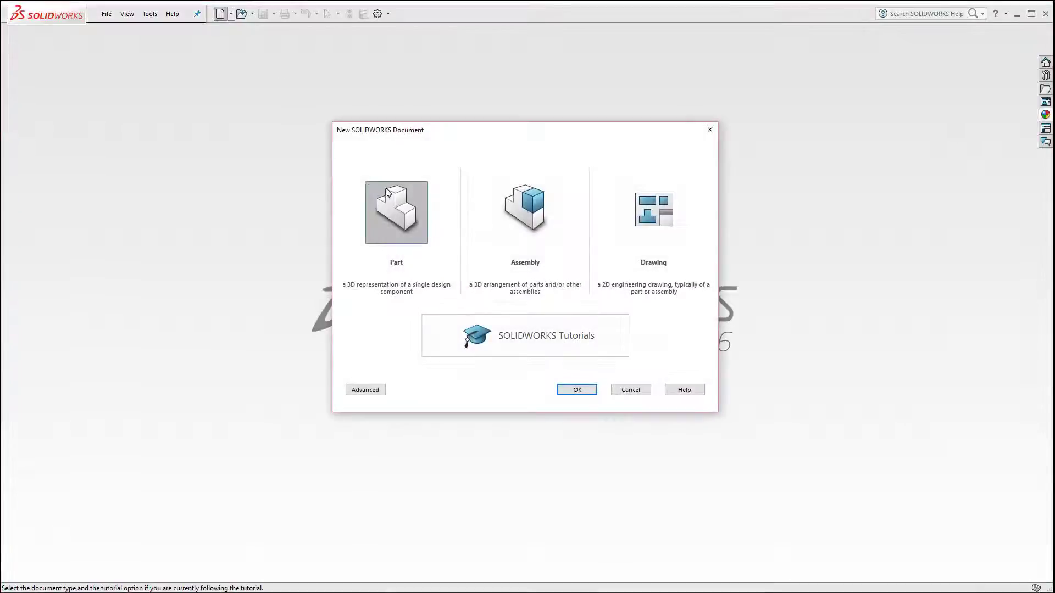
pyautogui.click(576, 392)
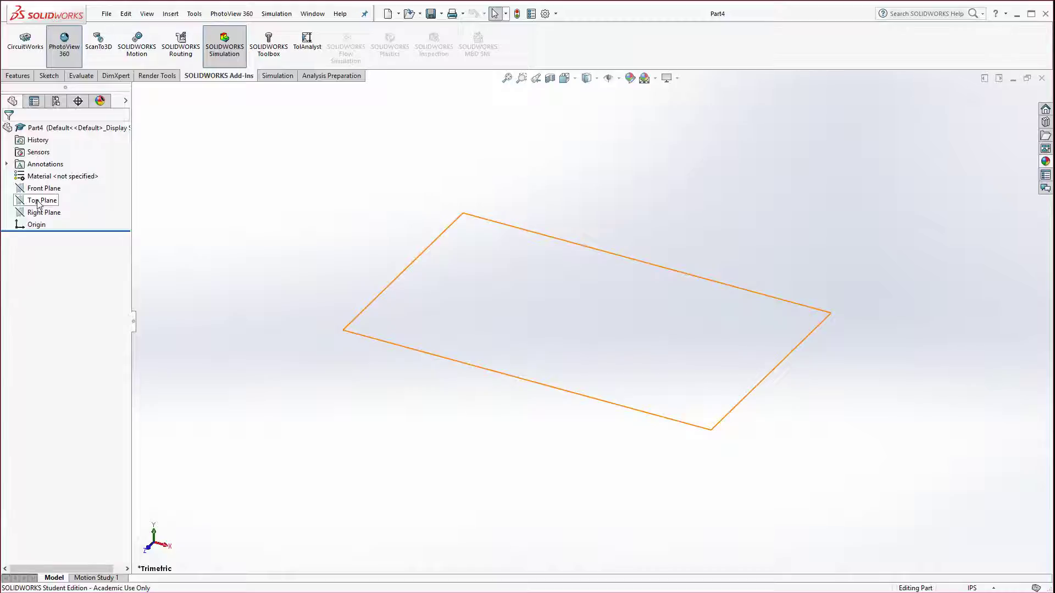
# Step: Start a sketch on the Top Plane and draw a circle about 4.12 in in diameter centred on the origin
pyautogui.click(39, 203)
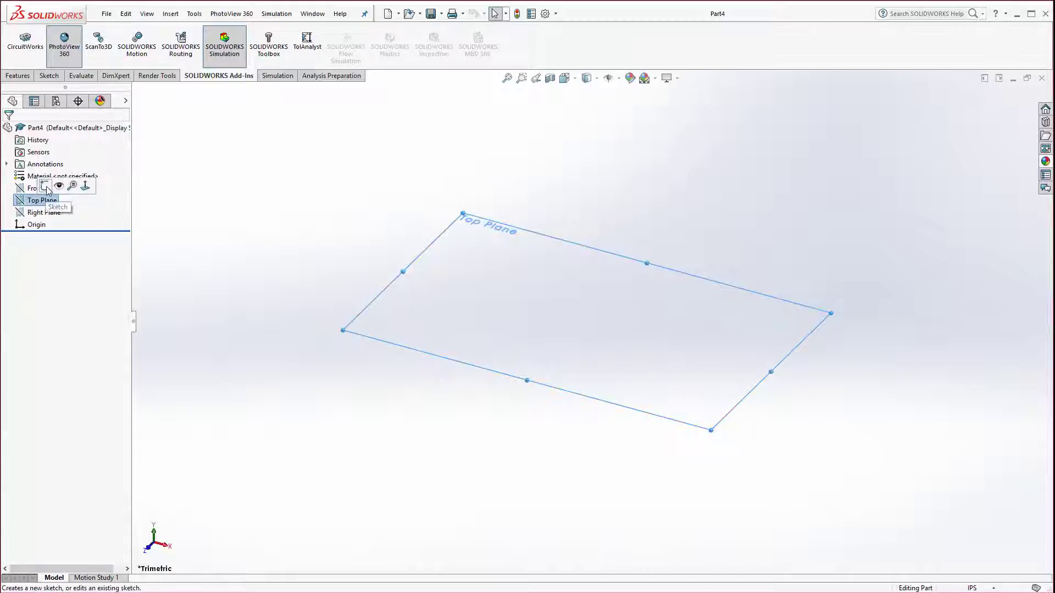
pyautogui.click(50, 188)
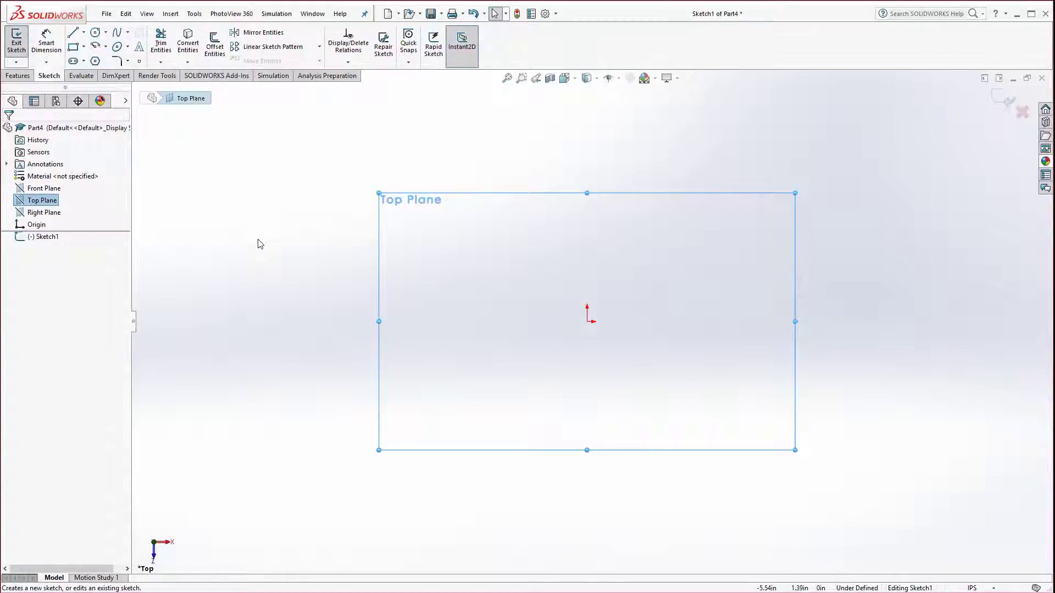
pyautogui.click(97, 33)
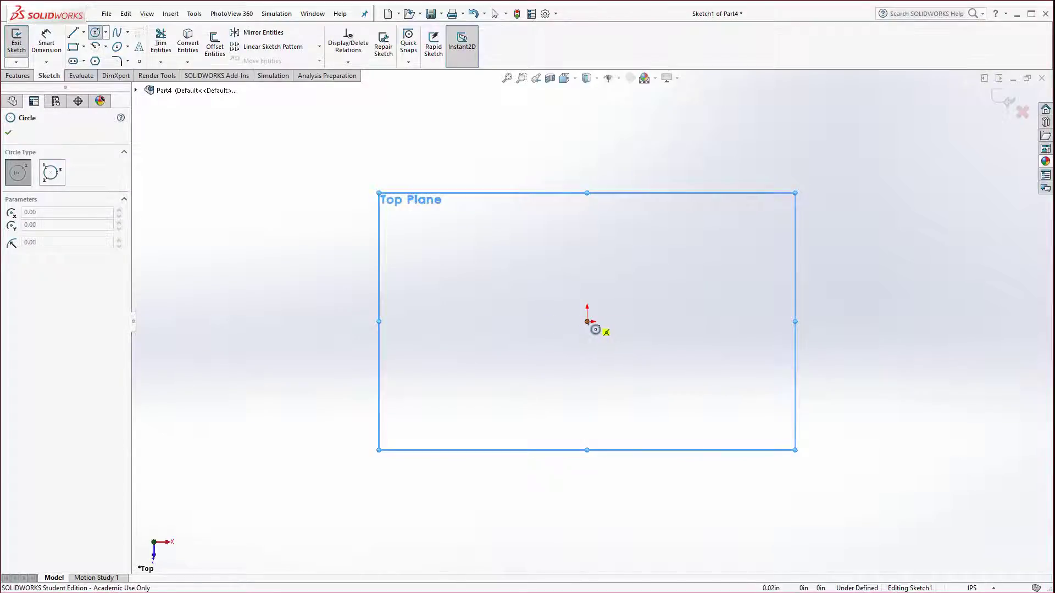
pyautogui.click(587, 322)
pyautogui.click(695, 272)
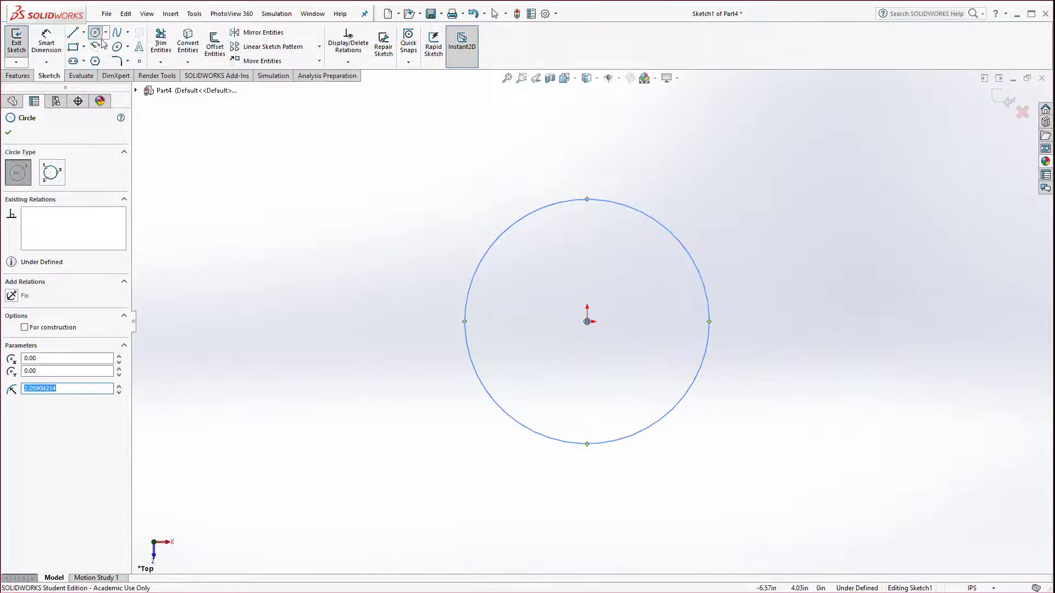
# Step: Dimension the circle's diameter and set it to 2 in
pyautogui.click(46, 43)
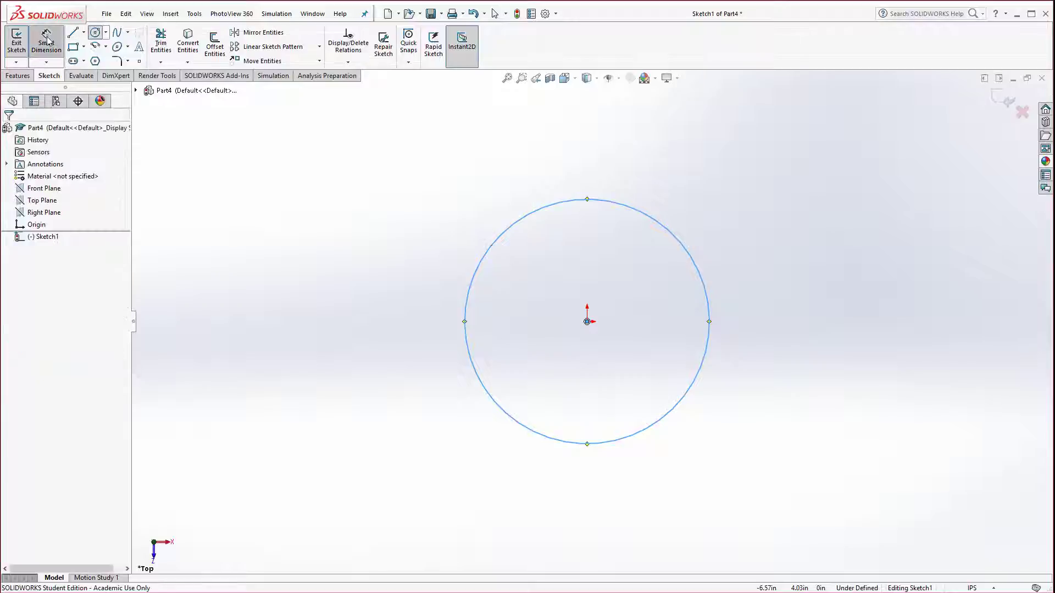
pyautogui.click(649, 220)
pyautogui.click(759, 176)
pyautogui.write('2')
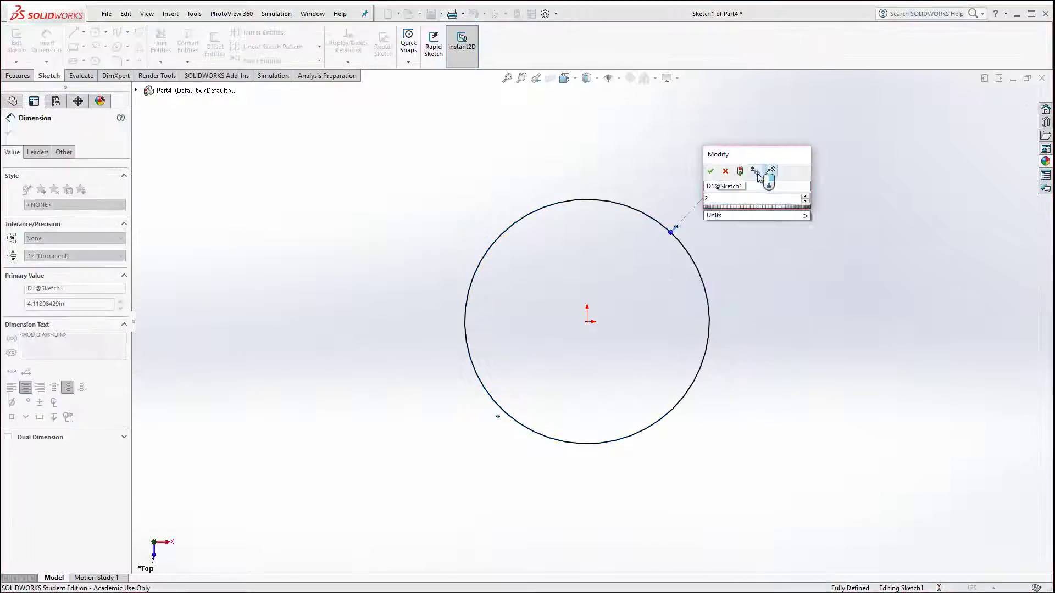
pyautogui.press('Return')
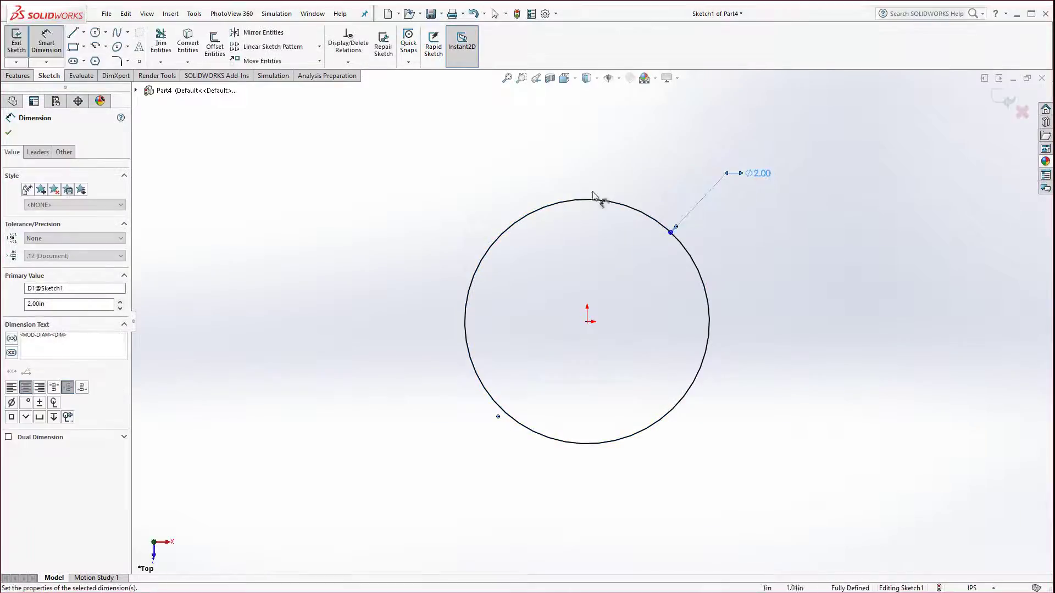
# Step: Extrude the circle as a blind boss 2.5 in deep to form the bottle body
pyautogui.click(18, 75)
pyautogui.click(21, 43)
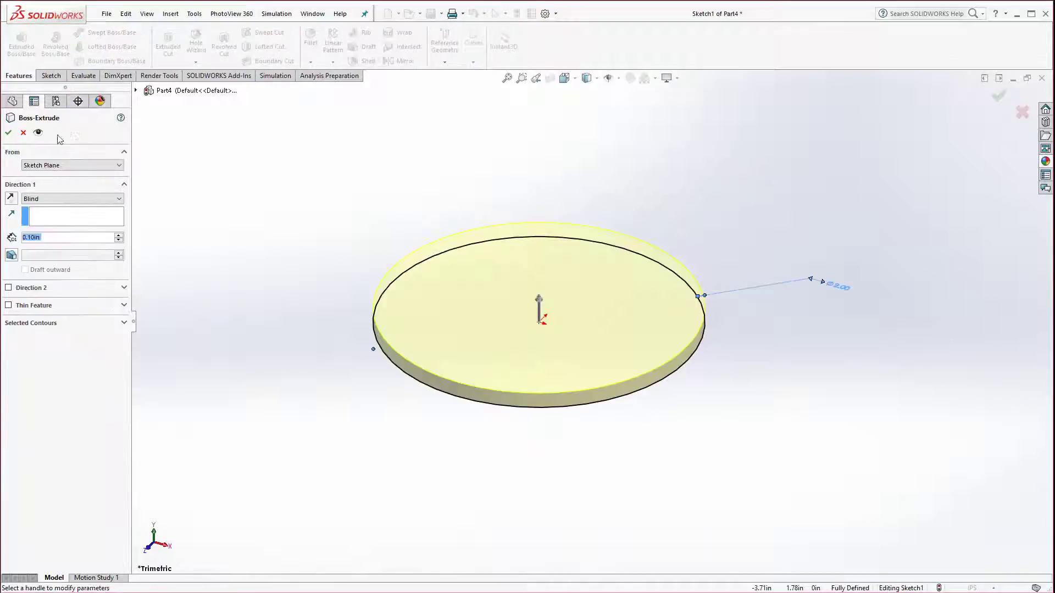
pyautogui.write('2.5')
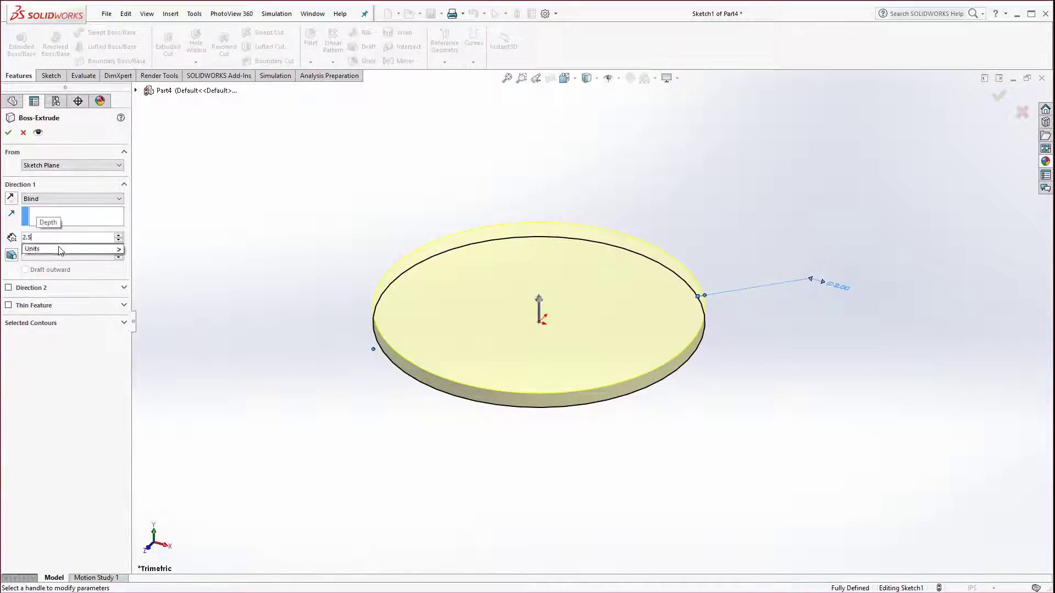
pyautogui.press('Return')
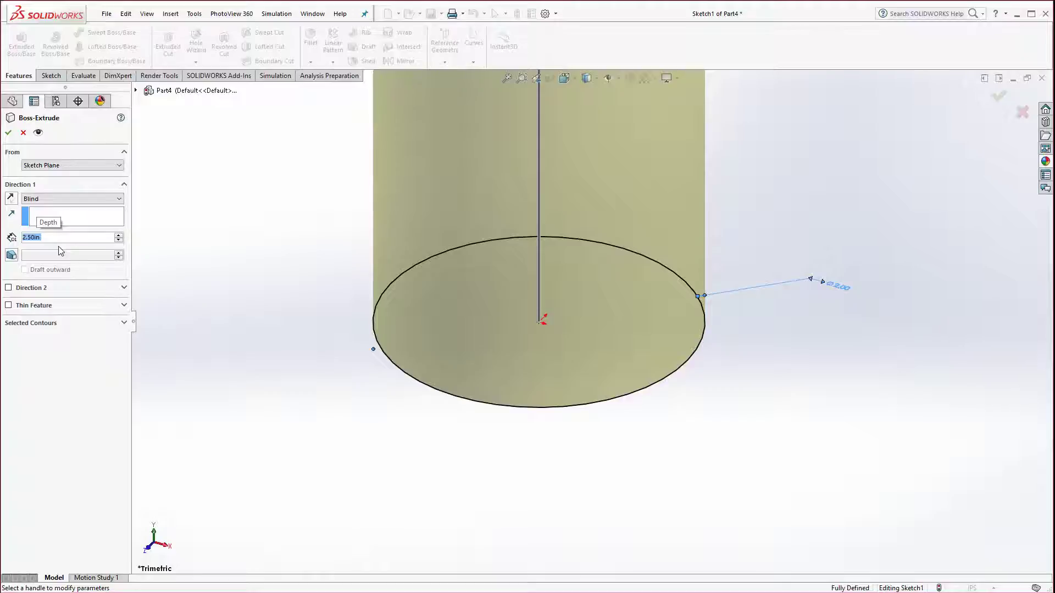
pyautogui.press('Return')
# Step: Start a sketch on the cylinder's top face and draw a circle about 1.45 in in diameter centred on the origin
pyautogui.scroll(5, 351, 336)
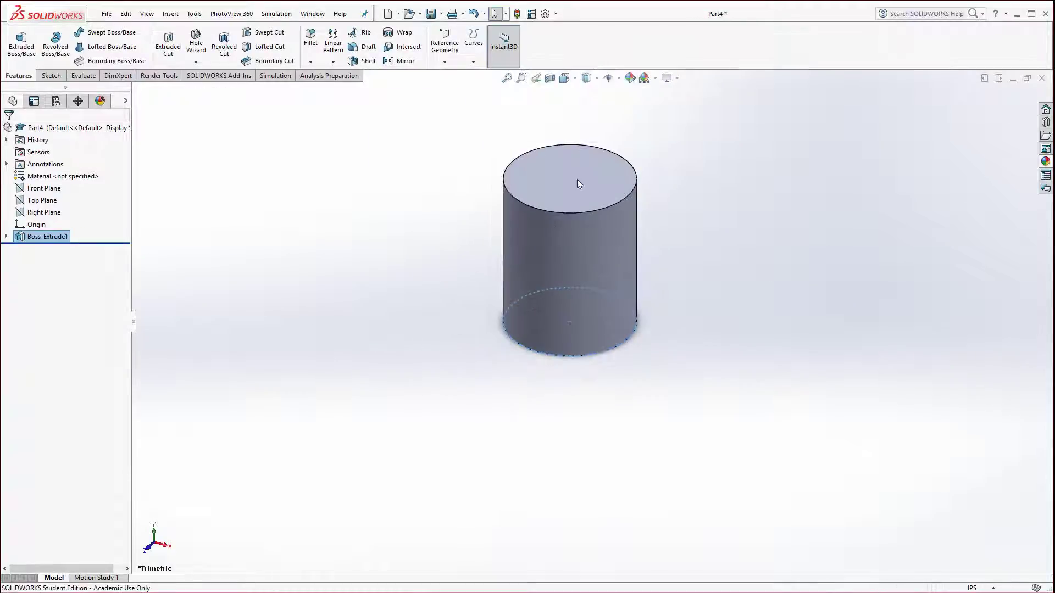
pyautogui.scroll(-3, 577, 179)
pyautogui.click(531, 204)
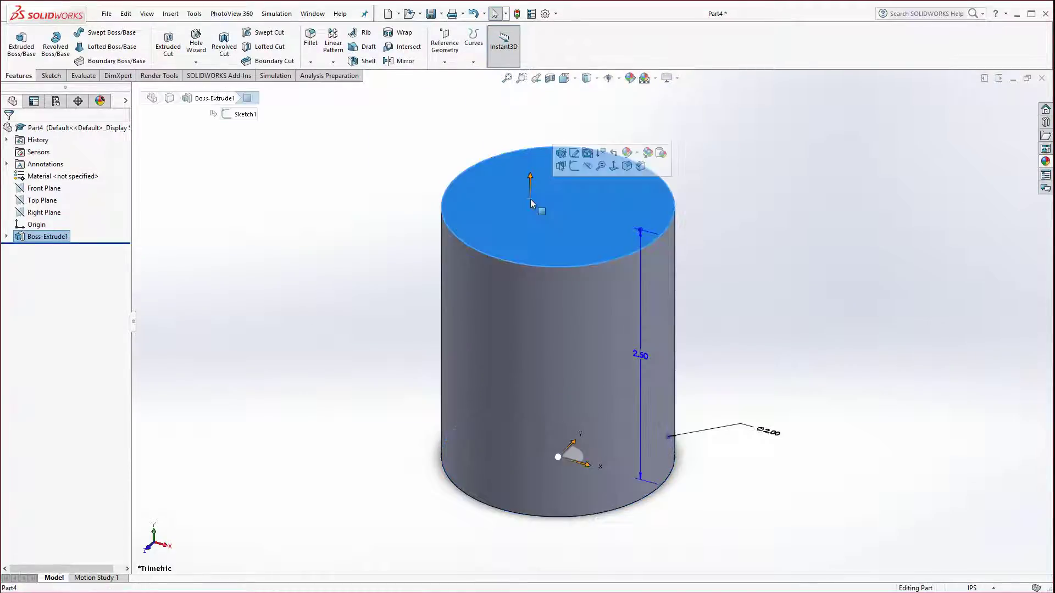
pyautogui.click(574, 166)
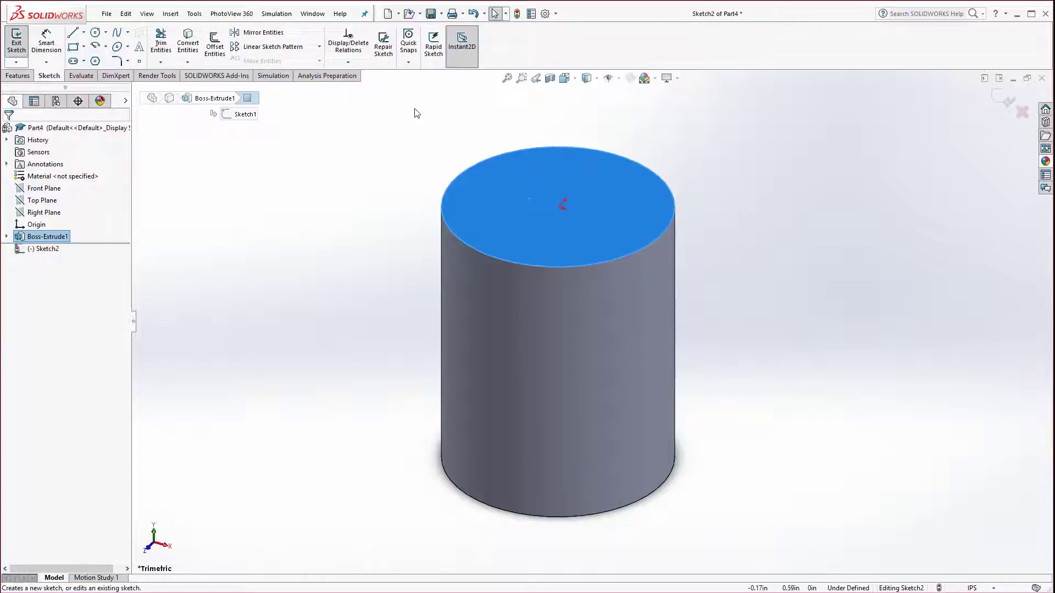
pyautogui.click(96, 33)
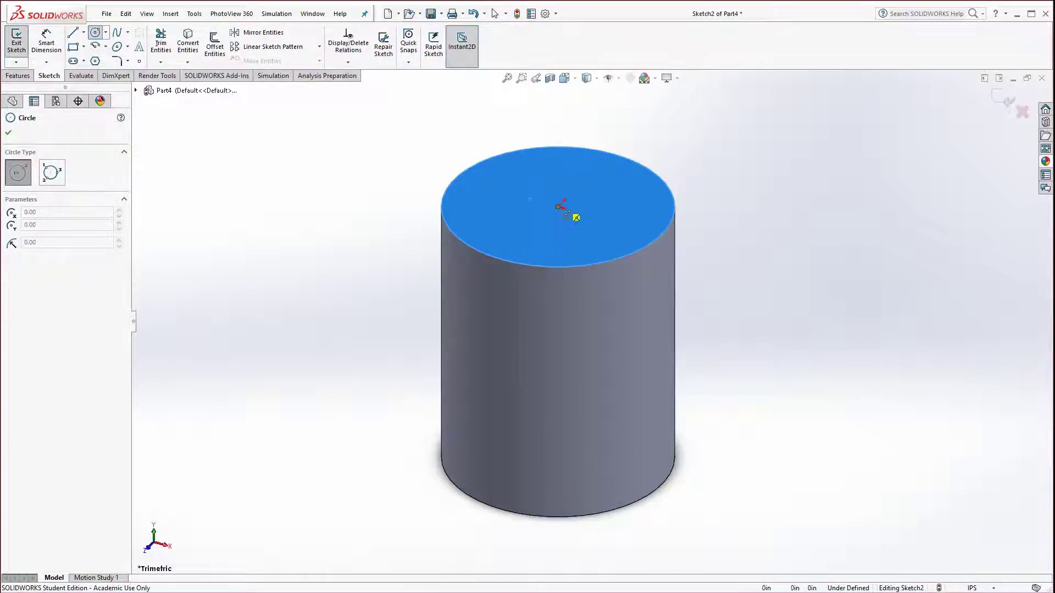
pyautogui.click(559, 208)
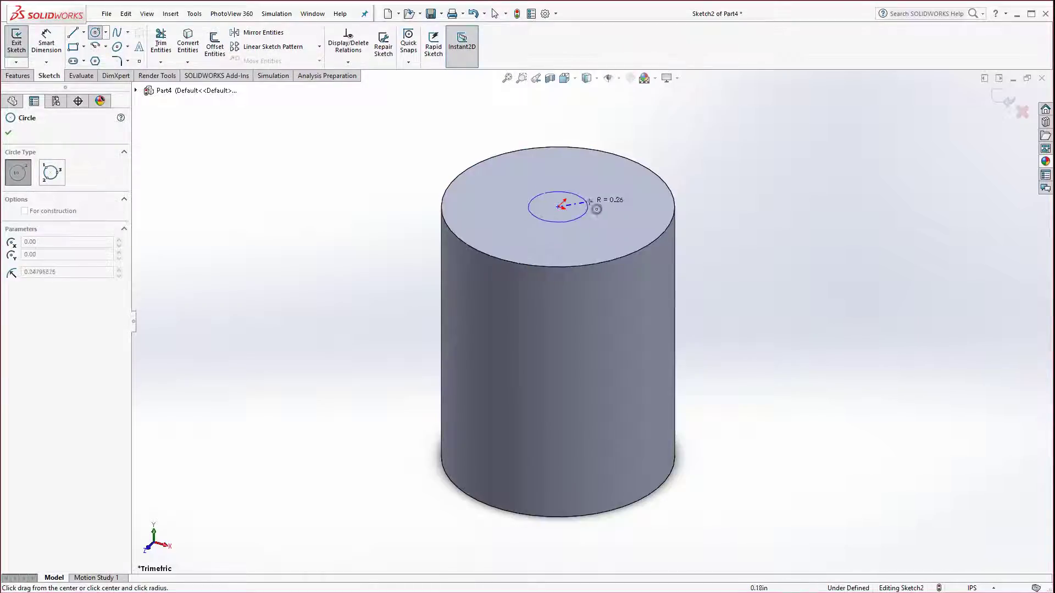
pyautogui.click(643, 202)
# Step: Dimension the diameter of the circle on the top face and set it to 1.5 in
pyautogui.press('Escape')
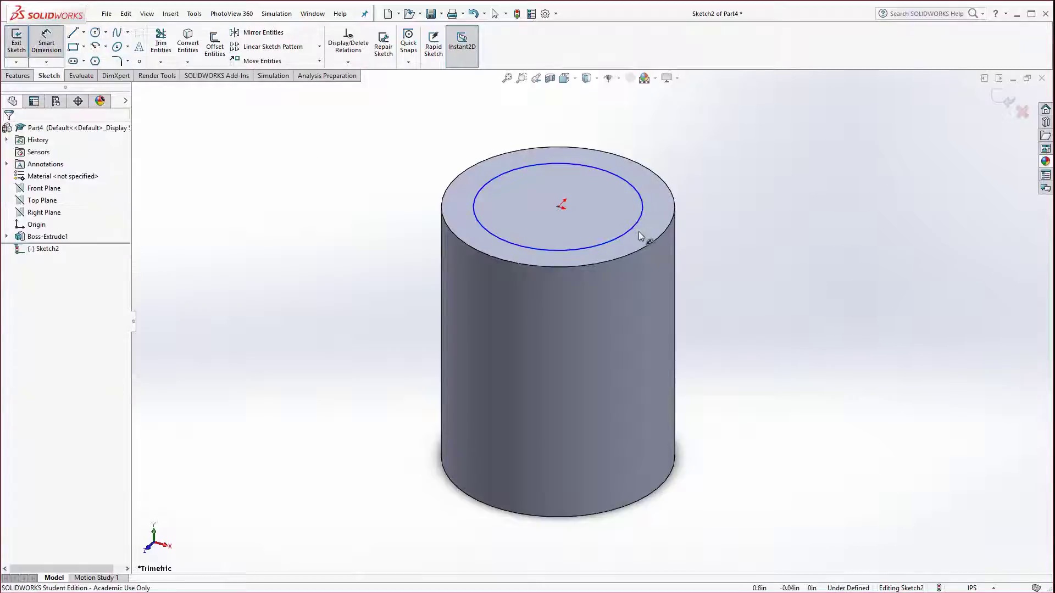
pyautogui.click(628, 231)
pyautogui.click(763, 174)
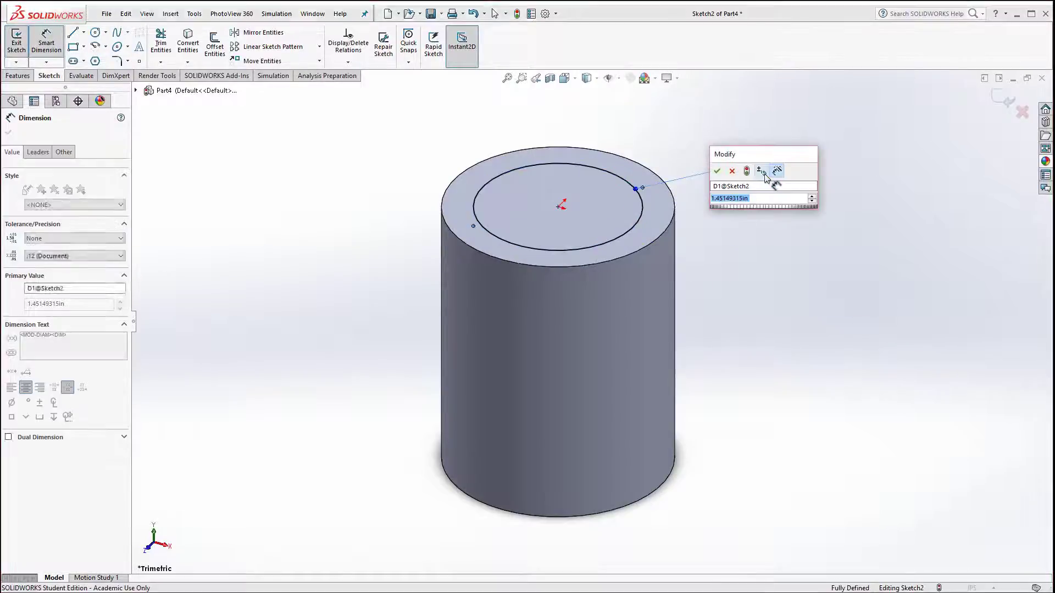
pyautogui.write('1.5')
pyautogui.press('Return')
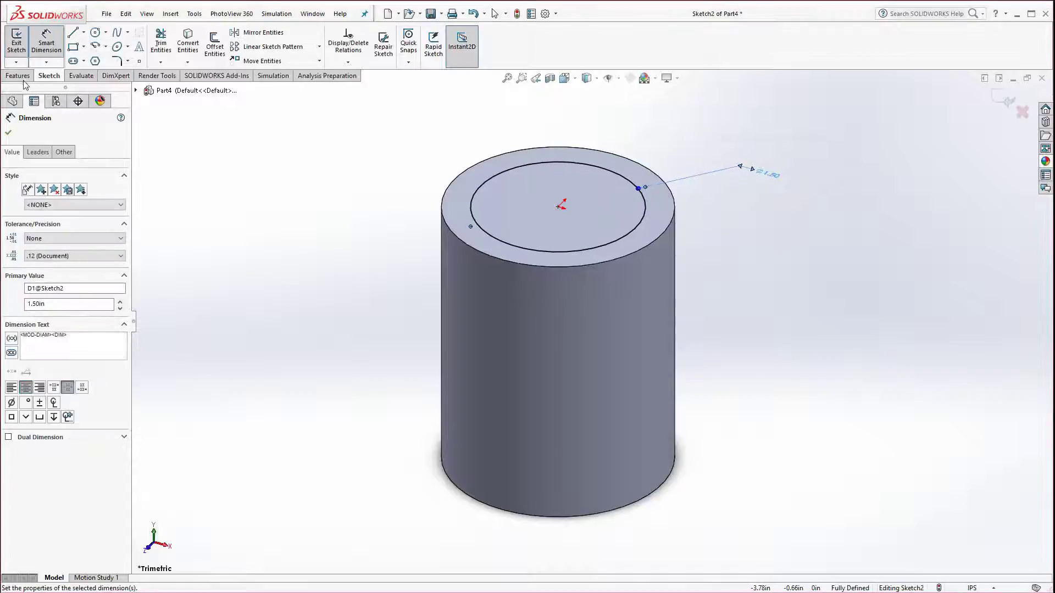
# Step: Extrude the top-face circle 0.5 in as a merged boss to form the bottle neck
pyautogui.click(17, 75)
pyautogui.click(21, 44)
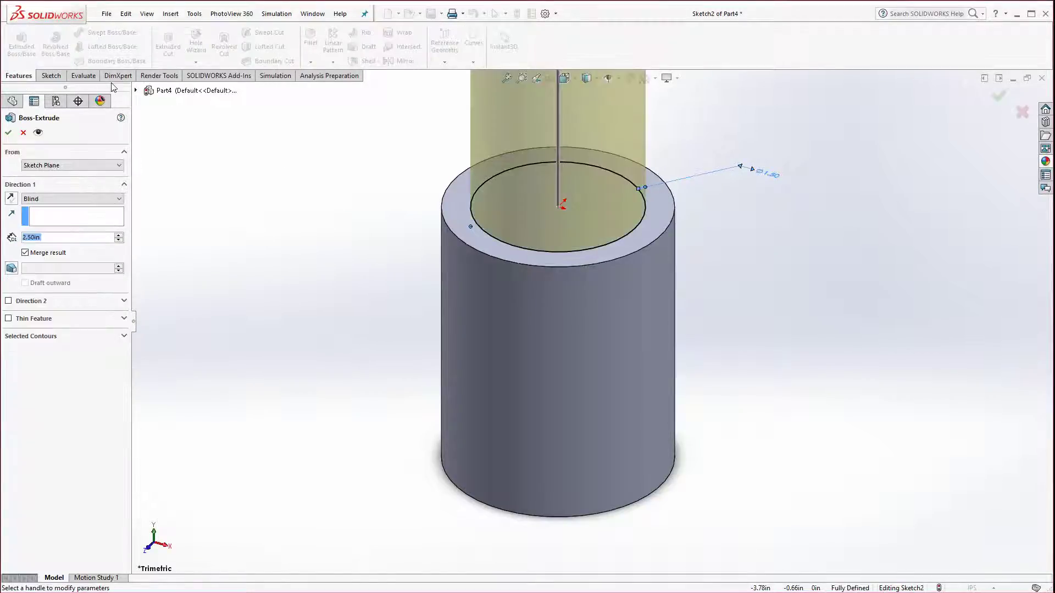
pyautogui.write('0.5')
pyautogui.press('Return')
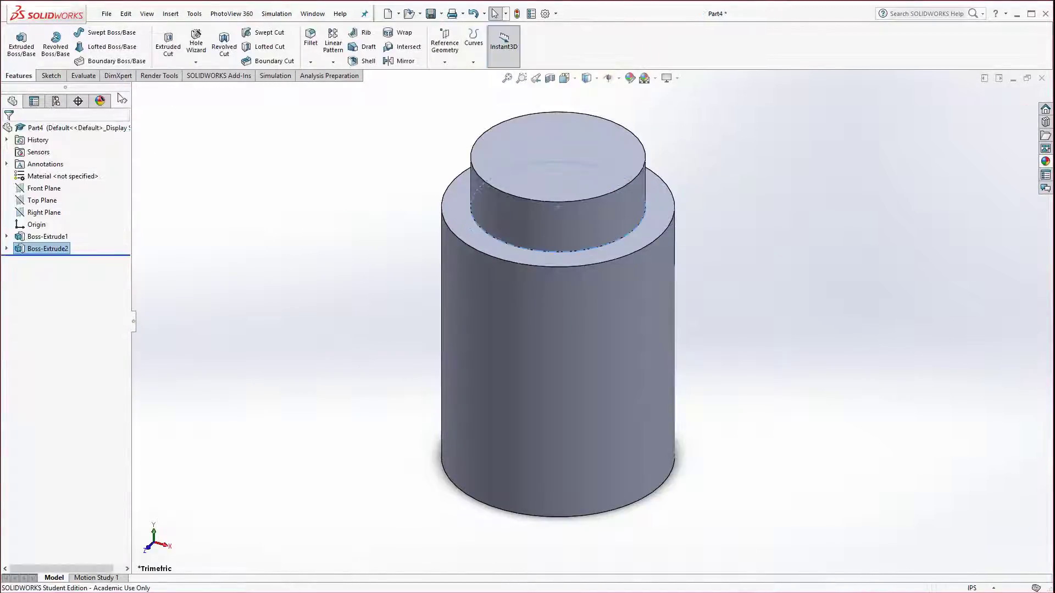
# Step: Fillet the bottle body's outer cylindrical face and the neck's base edge with a 0.1 in radius
pyautogui.click(310, 40)
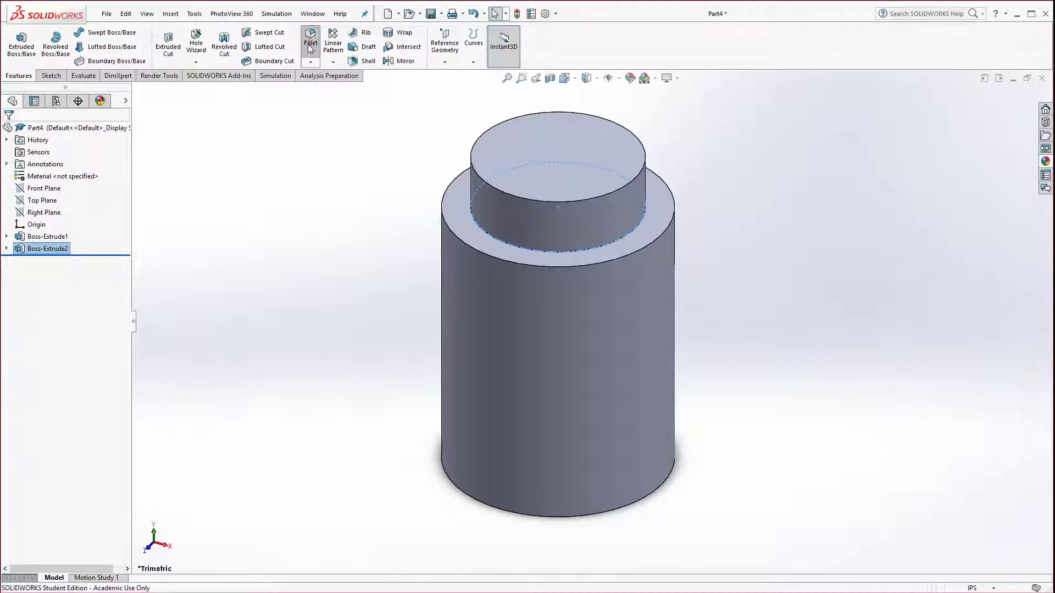
pyautogui.click(468, 371)
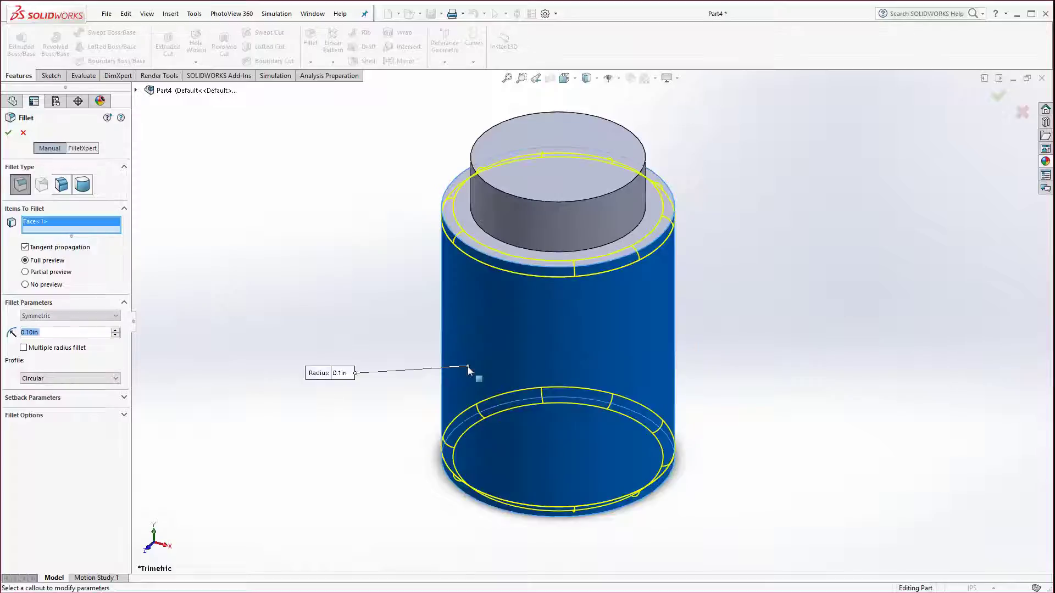
pyautogui.click(507, 247)
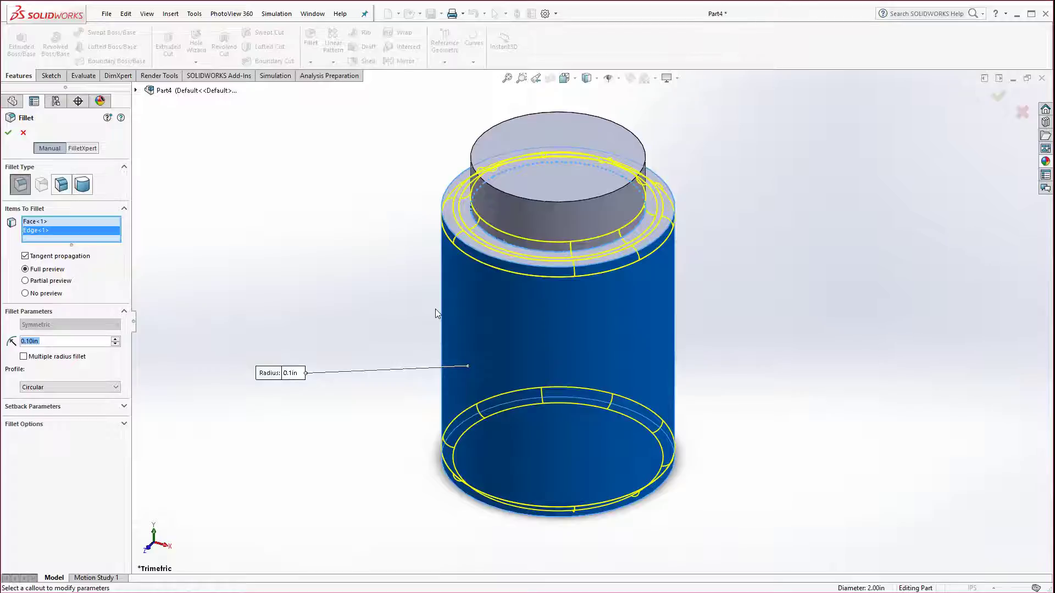
pyautogui.click(8, 132)
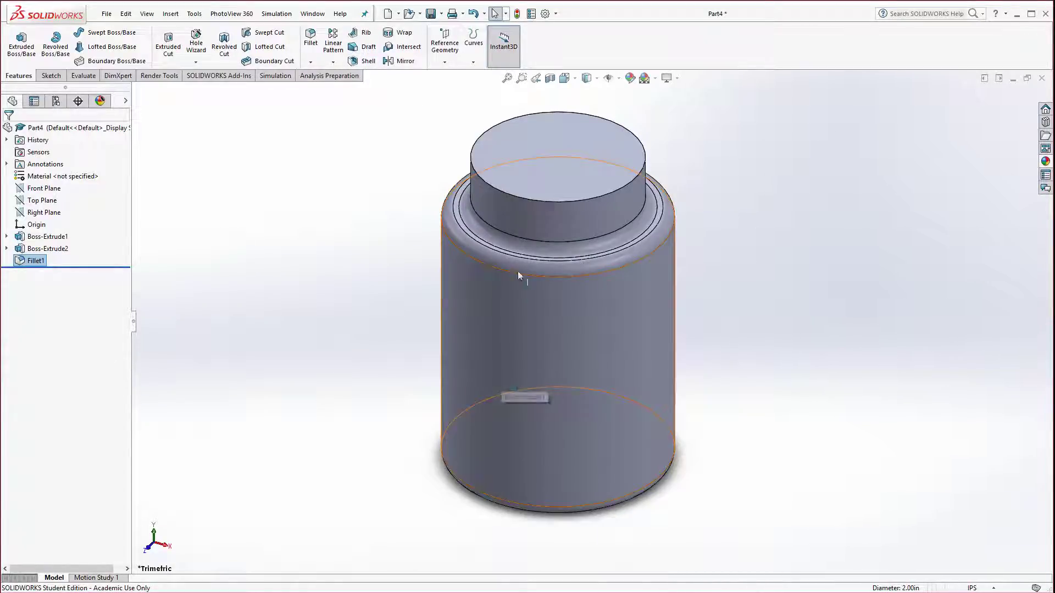
# Step: Shell the bottle to a 0.1 in wall thickness, removing the top face of the neck
pyautogui.click(354, 62)
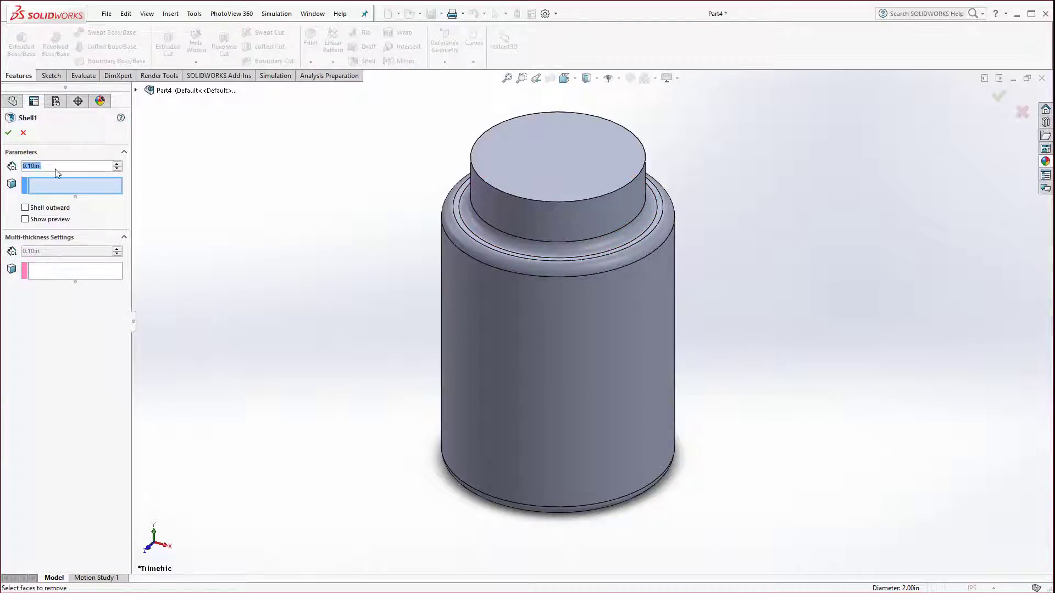
pyautogui.click(569, 167)
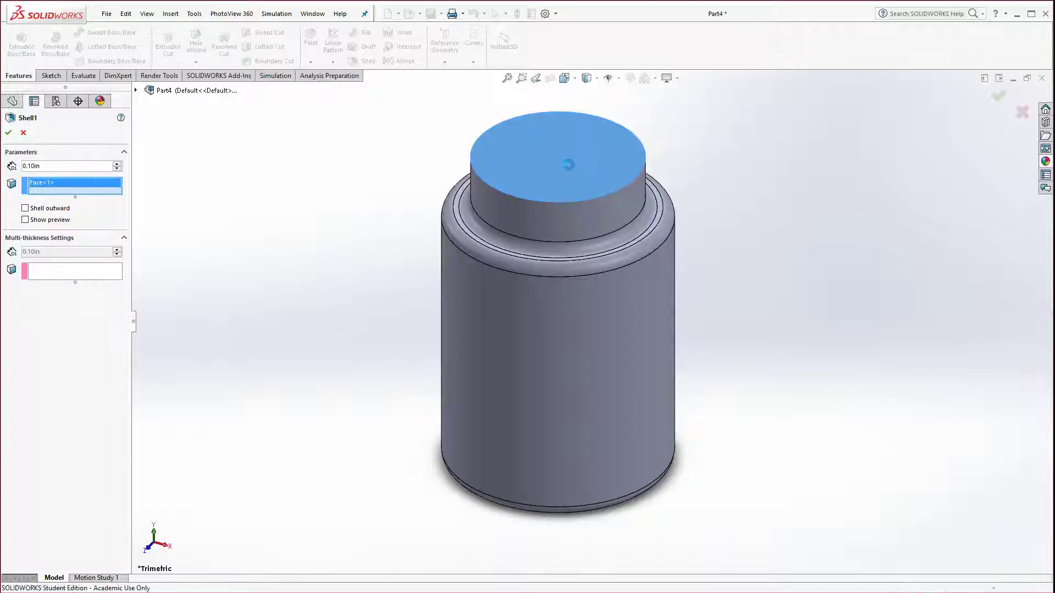
pyautogui.press('Return')
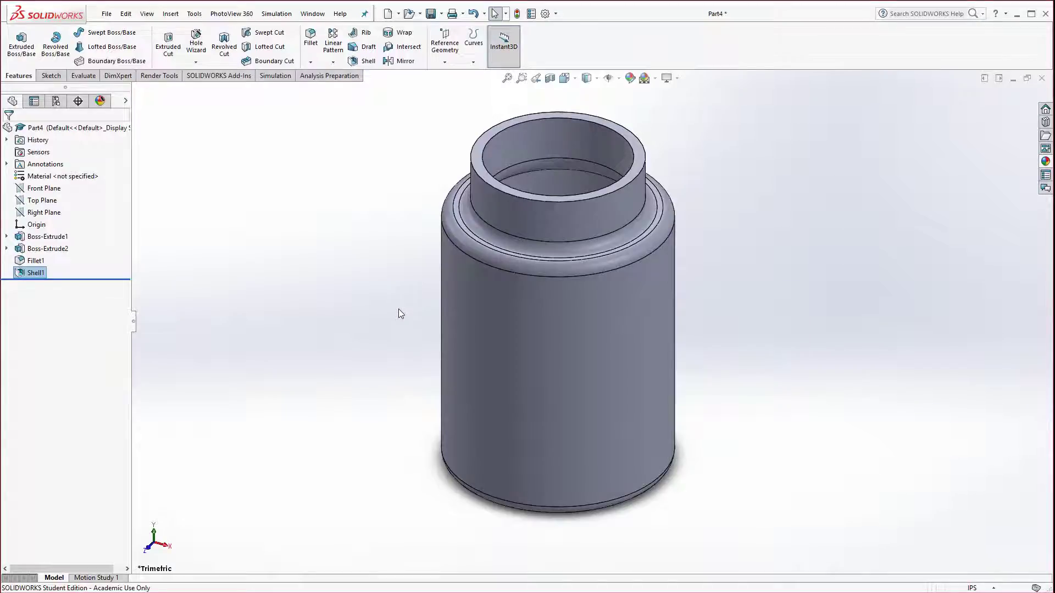
# Step: Save the bottle part to the Desktop under the file name B1
pyautogui.click(41, 272)
pyautogui.click(430, 14)
pyautogui.click(393, 264)
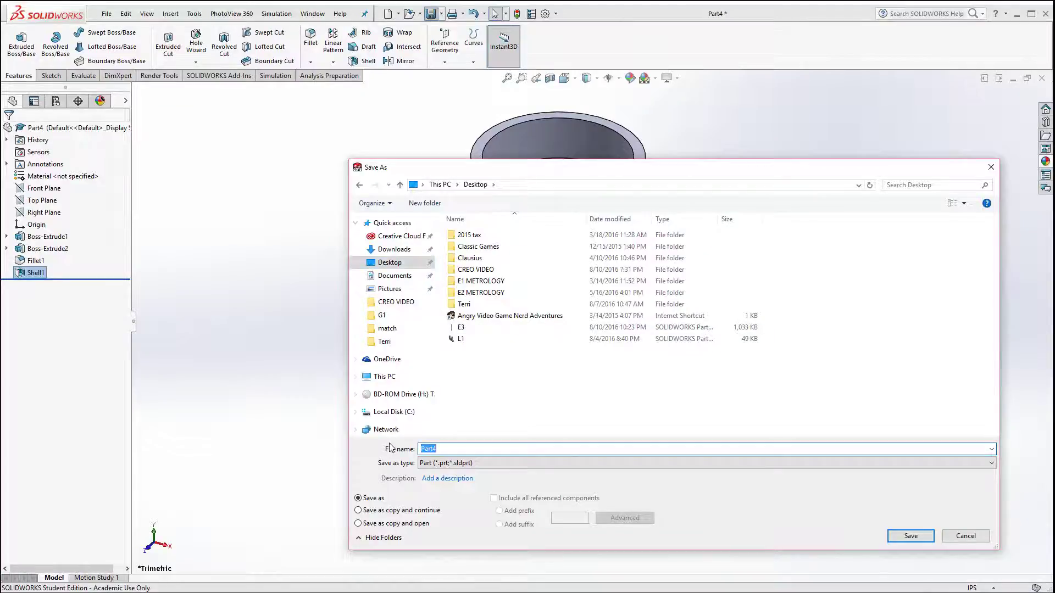
pyautogui.write('B1')
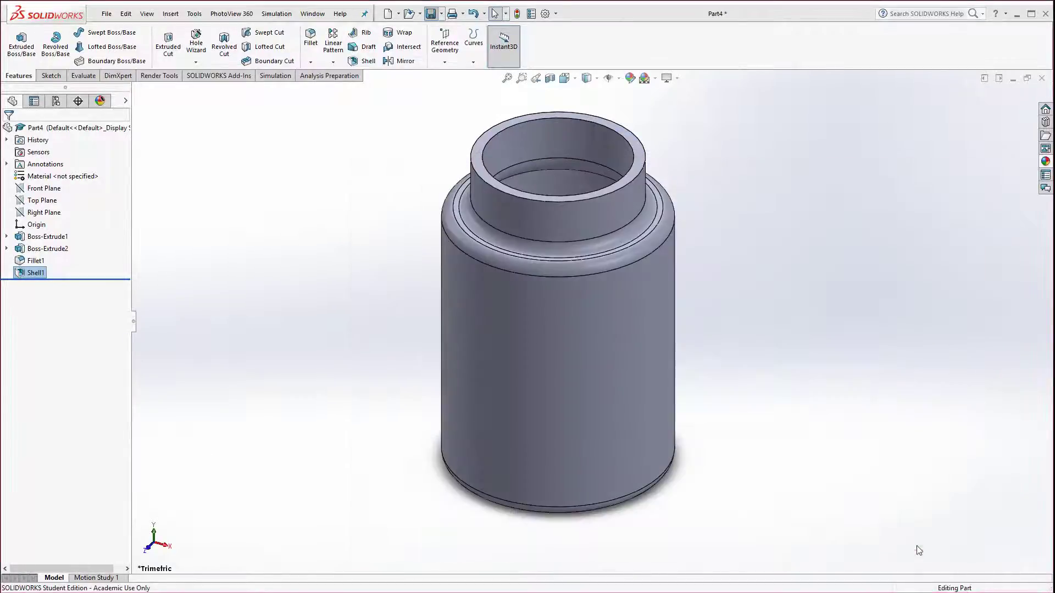
pyautogui.click(911, 536)
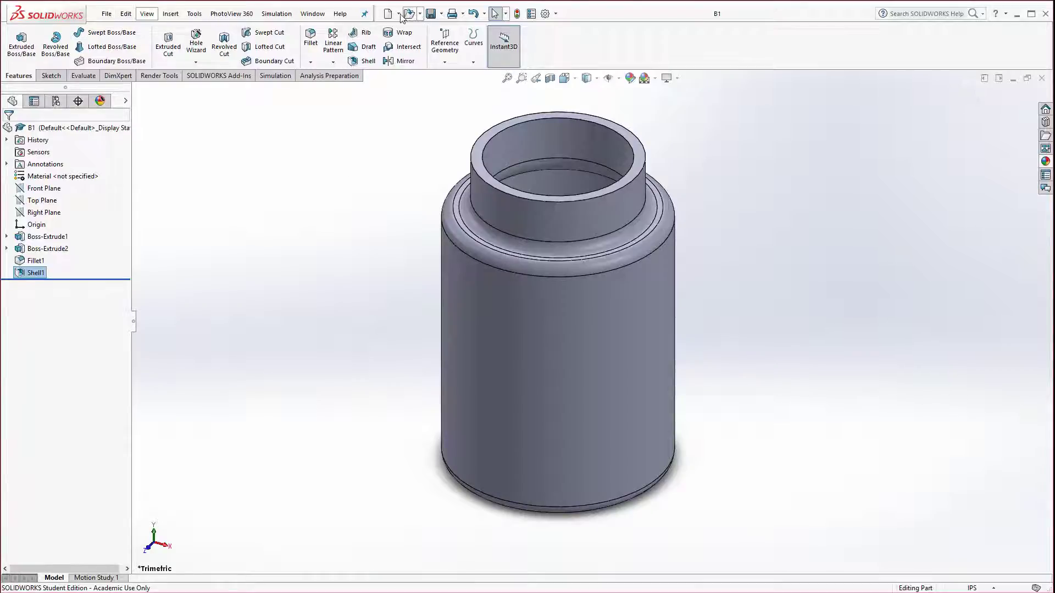
# Step: Create a new part document and start a sketch on the Top Plane
pyautogui.click(388, 13)
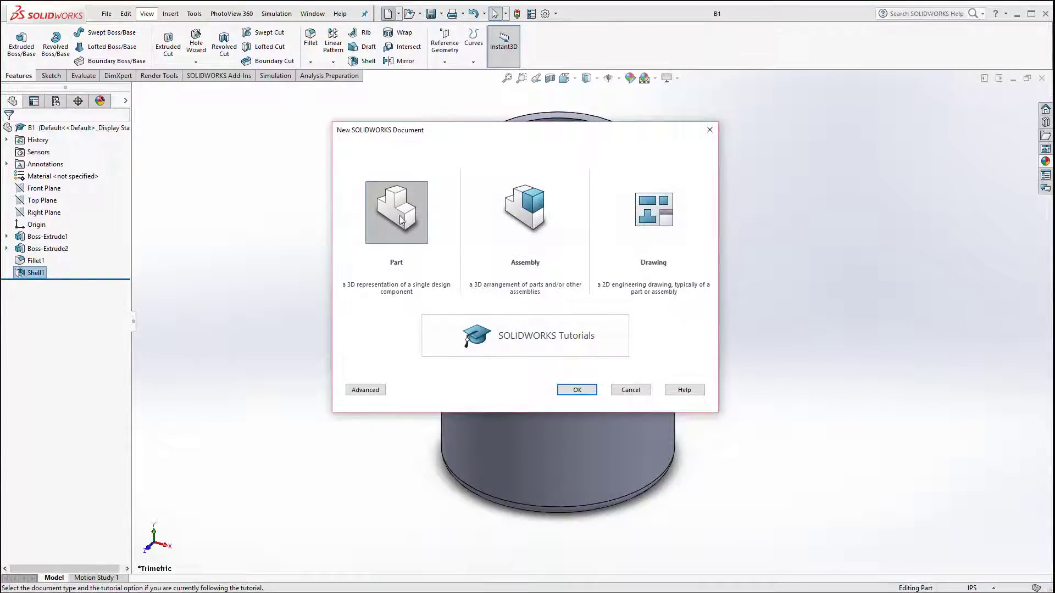
pyautogui.click(577, 390)
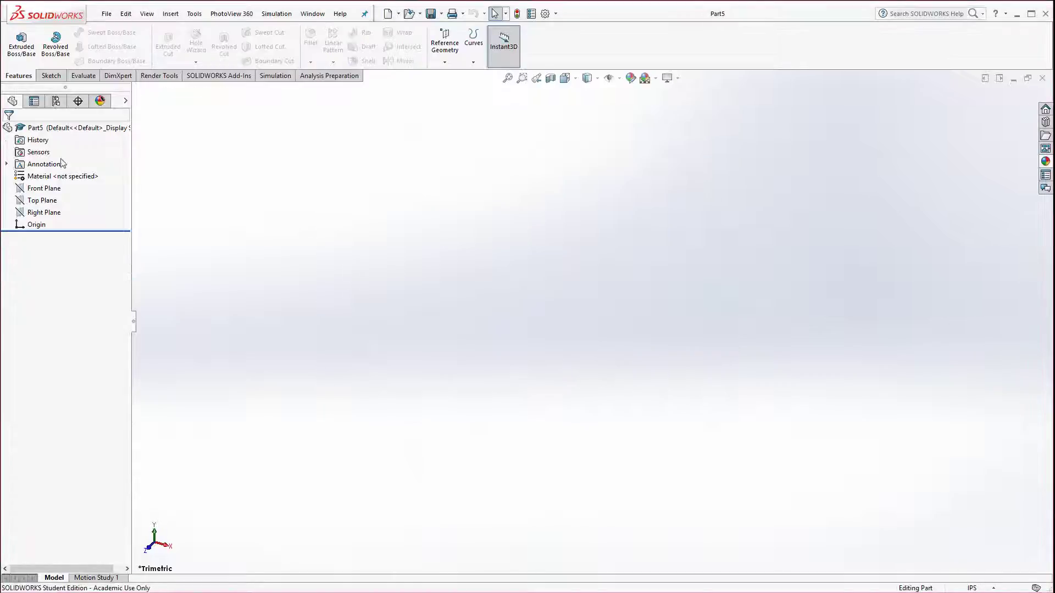
pyautogui.click(42, 200)
pyautogui.click(52, 185)
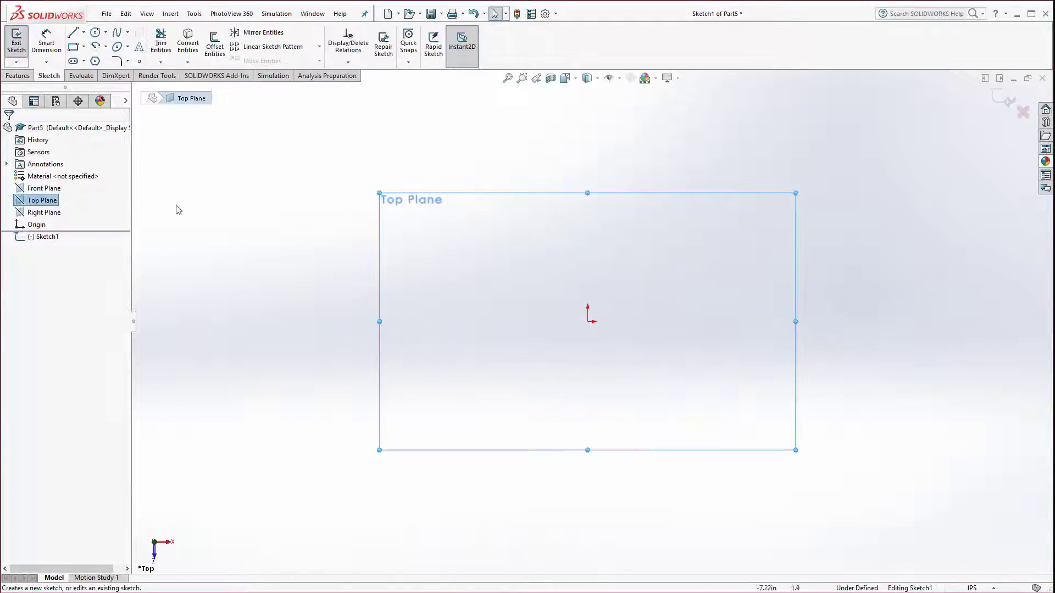
# Step: Draw a circle about 4.92 in in diameter centred on the origin
pyautogui.click(95, 32)
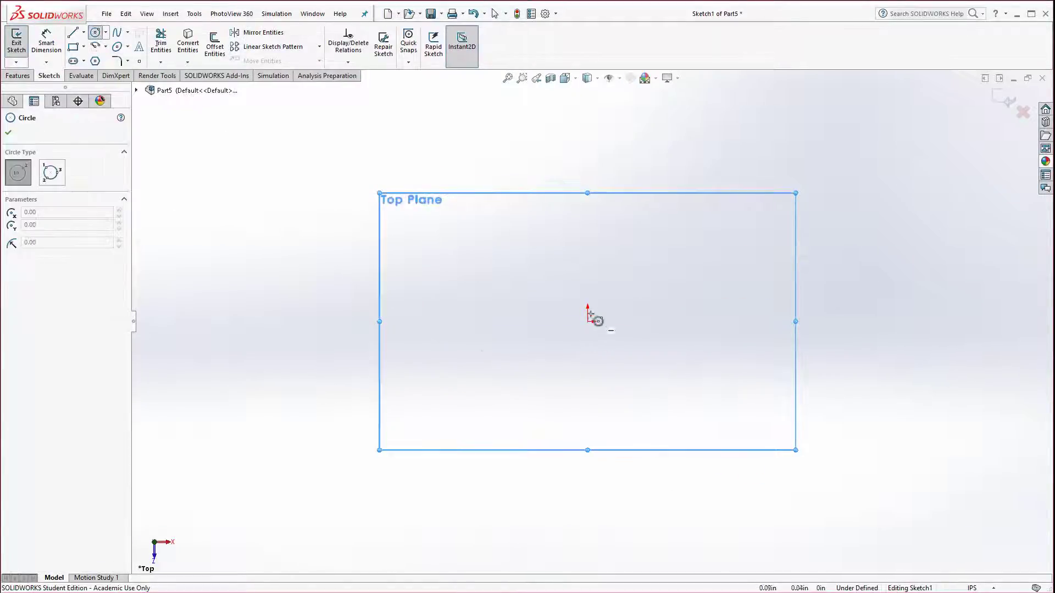
pyautogui.click(588, 321)
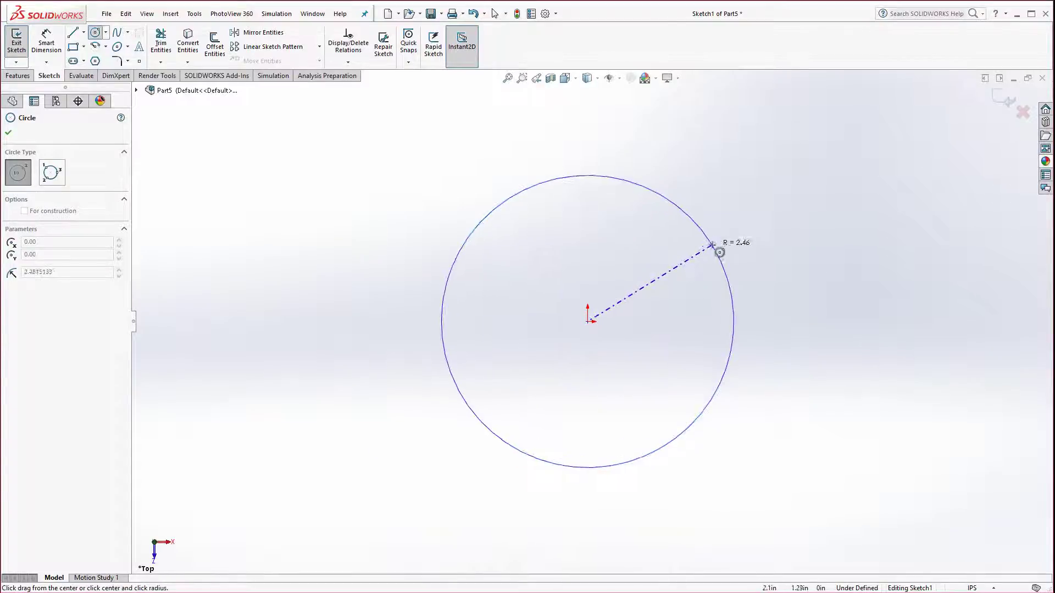
pyautogui.click(719, 252)
# Step: Dimension the circle's diameter and set it to 1.9 in
pyautogui.click(46, 43)
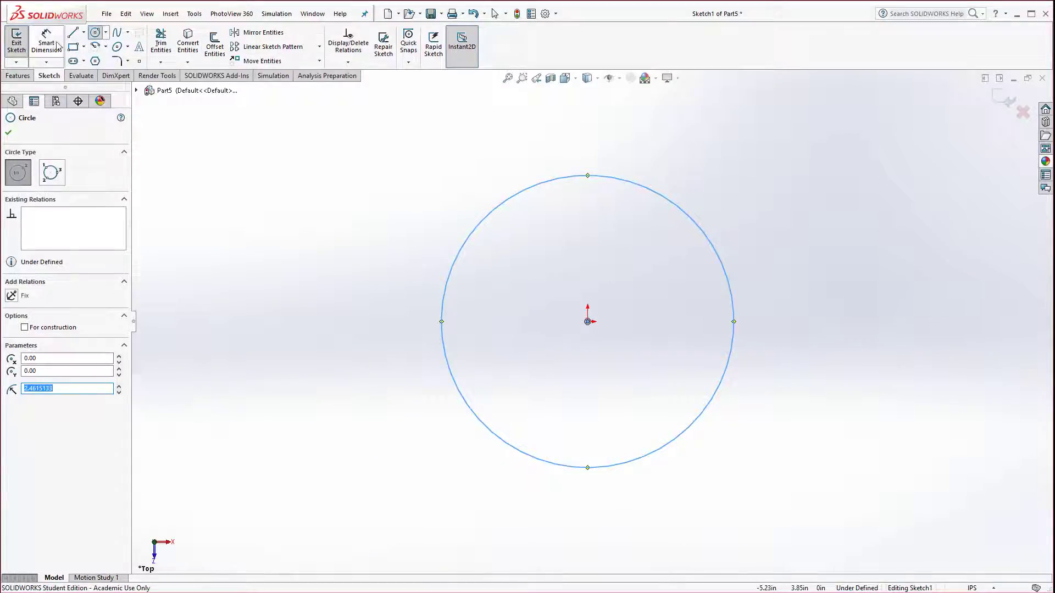
pyautogui.click(719, 257)
pyautogui.click(816, 168)
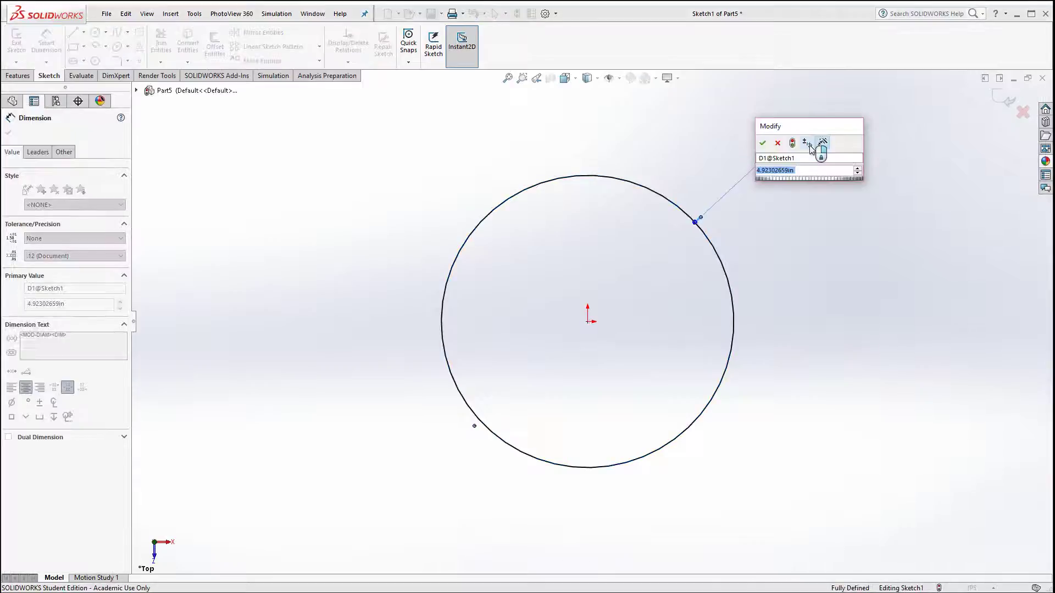
pyautogui.write('1.9')
pyautogui.press('Return')
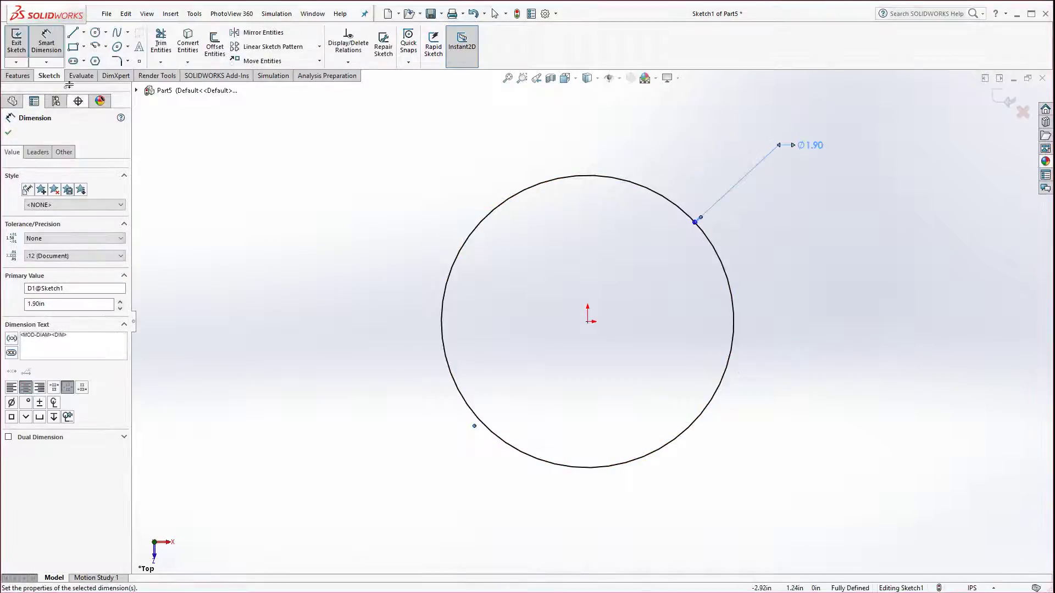
# Step: Extrude the 1.9 in circle as a blind boss 0.1 in deep to form a thin disc
pyautogui.click(18, 75)
pyautogui.click(21, 44)
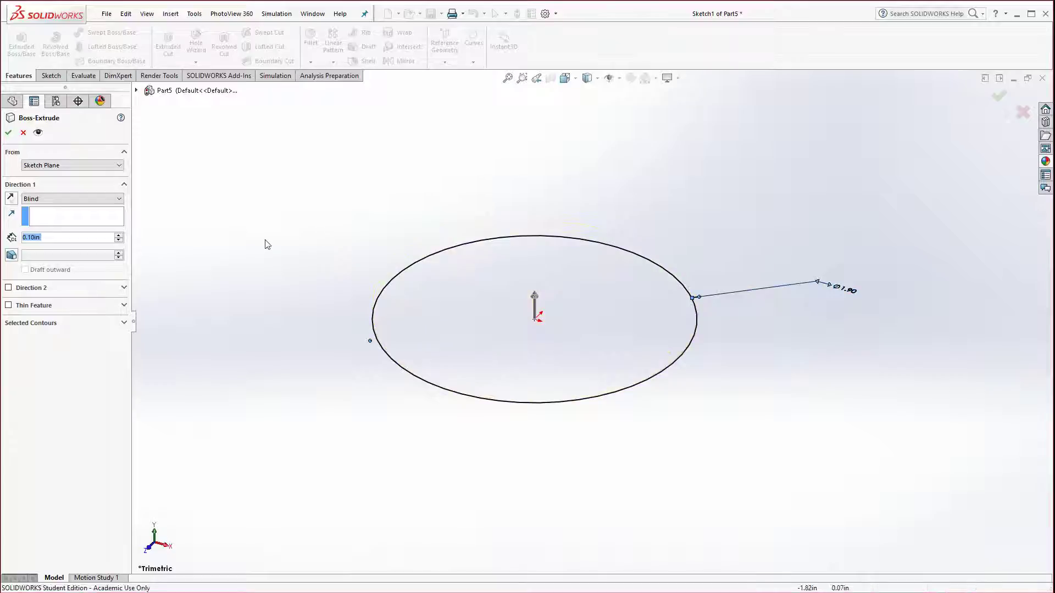
pyautogui.press('Return')
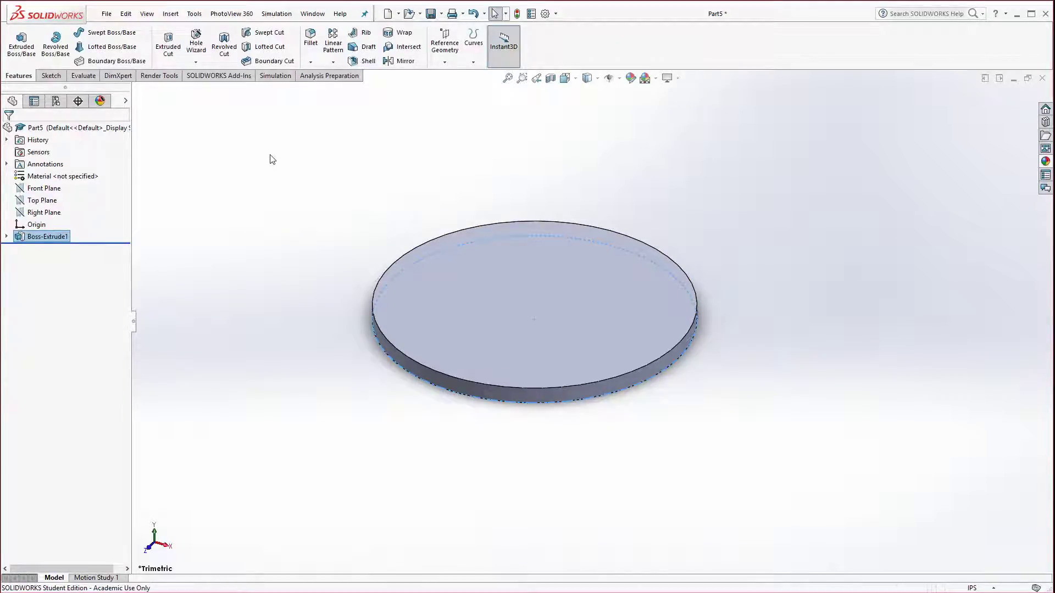
# Step: Fillet the disc's upper circular edge with a 0.1 in radius
pyautogui.click(314, 55)
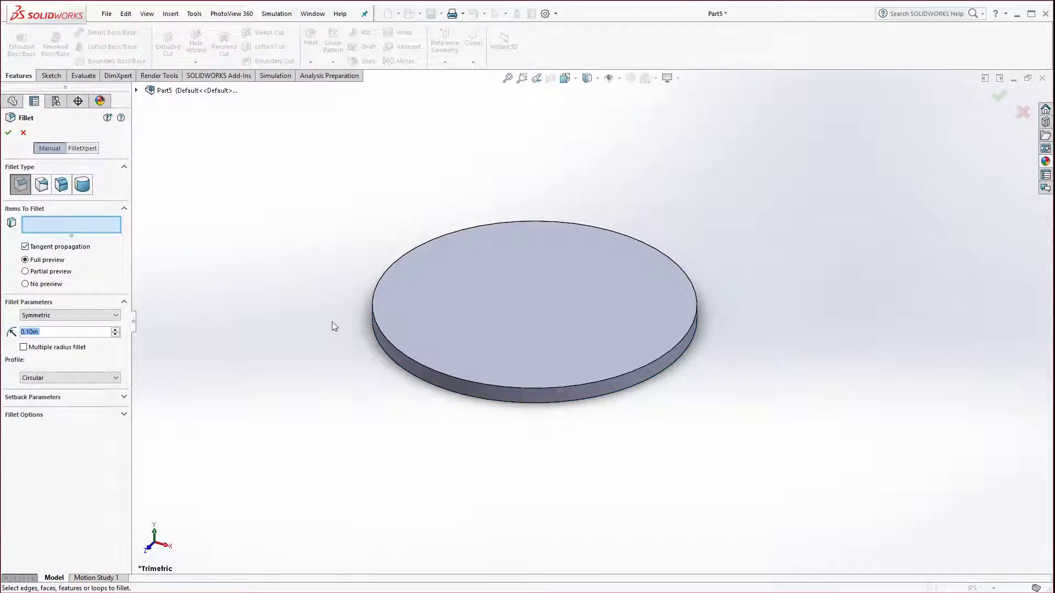
pyautogui.click(379, 342)
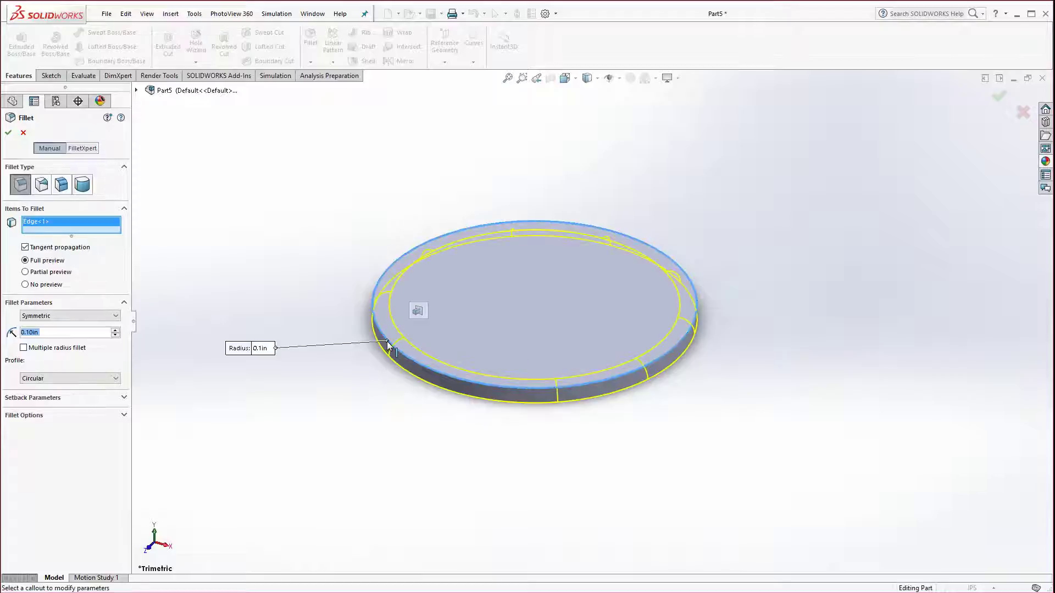
pyautogui.click(9, 133)
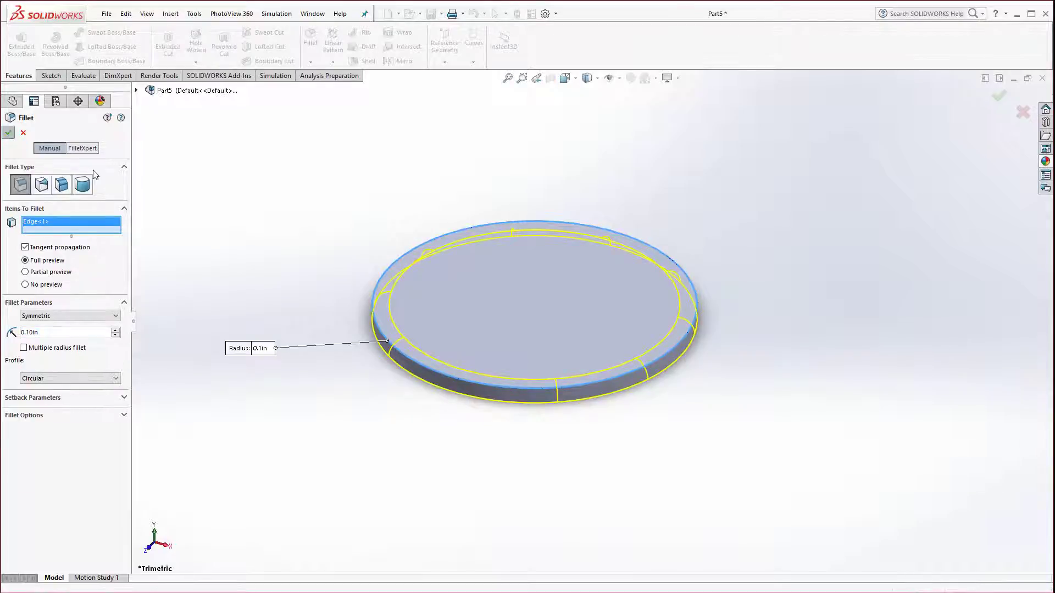
# Step: Start a sketch on the disc's flat underside and draw a circle about 1.74 in in diameter centred on the origin
pyautogui.moveTo(369, 408); pyautogui.dragTo(538, 356, button='middle')
pyautogui.click(572, 338)
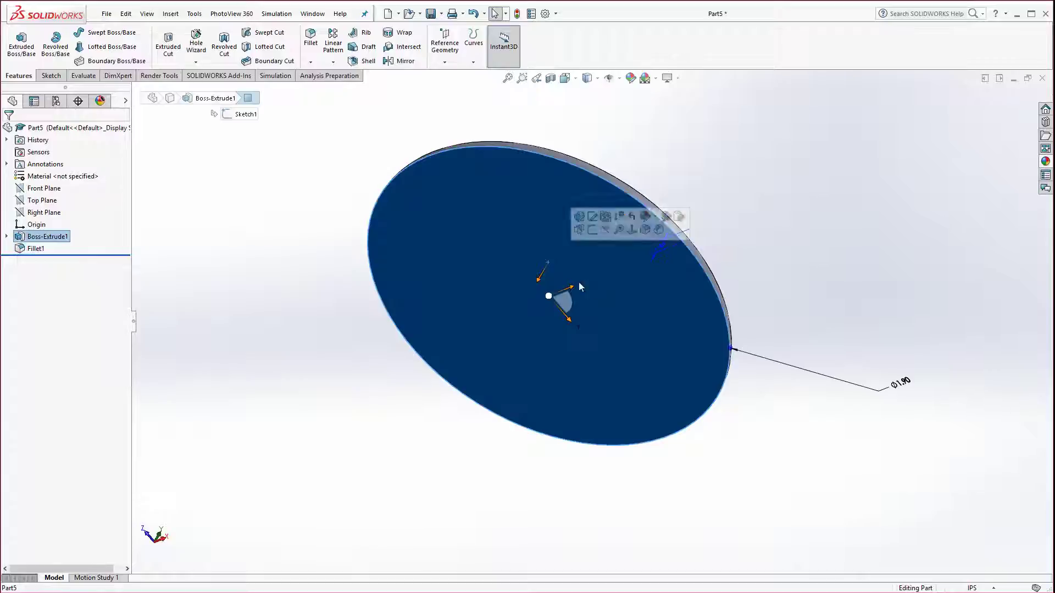
pyautogui.click(596, 235)
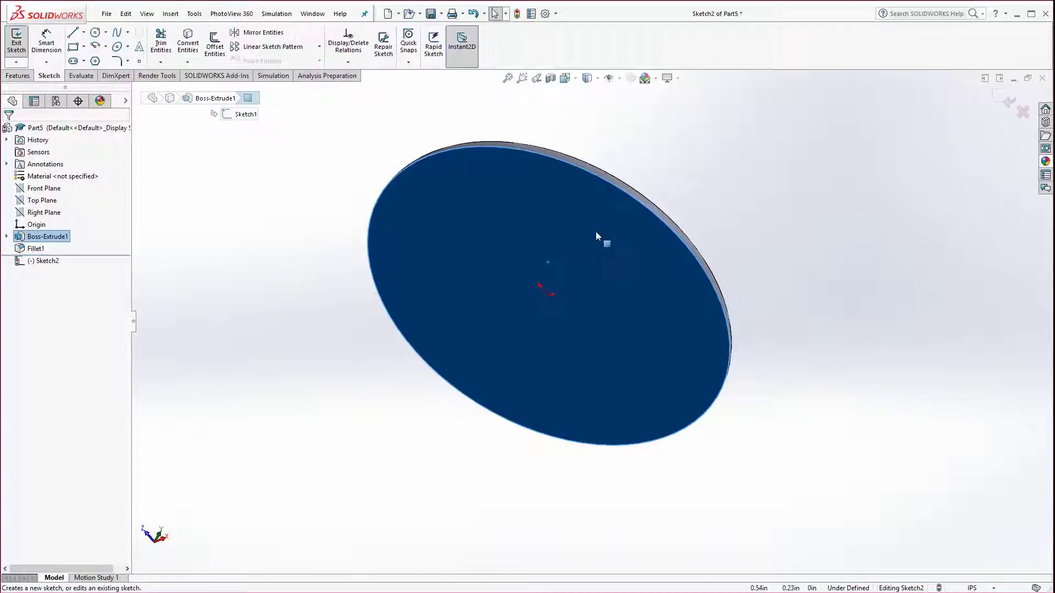
pyautogui.click(95, 32)
pyautogui.click(550, 297)
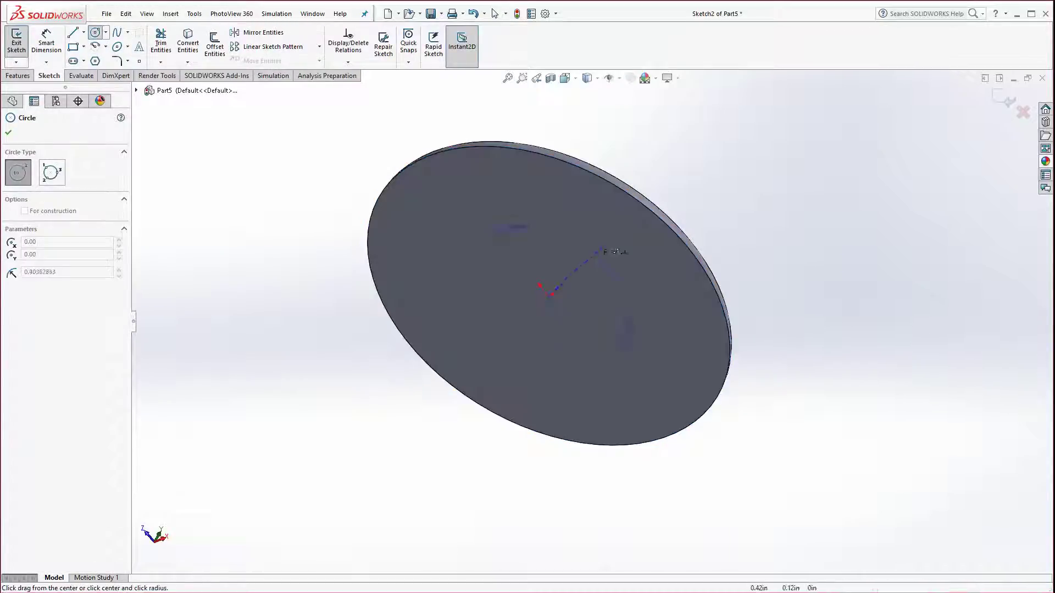
pyautogui.click(648, 217)
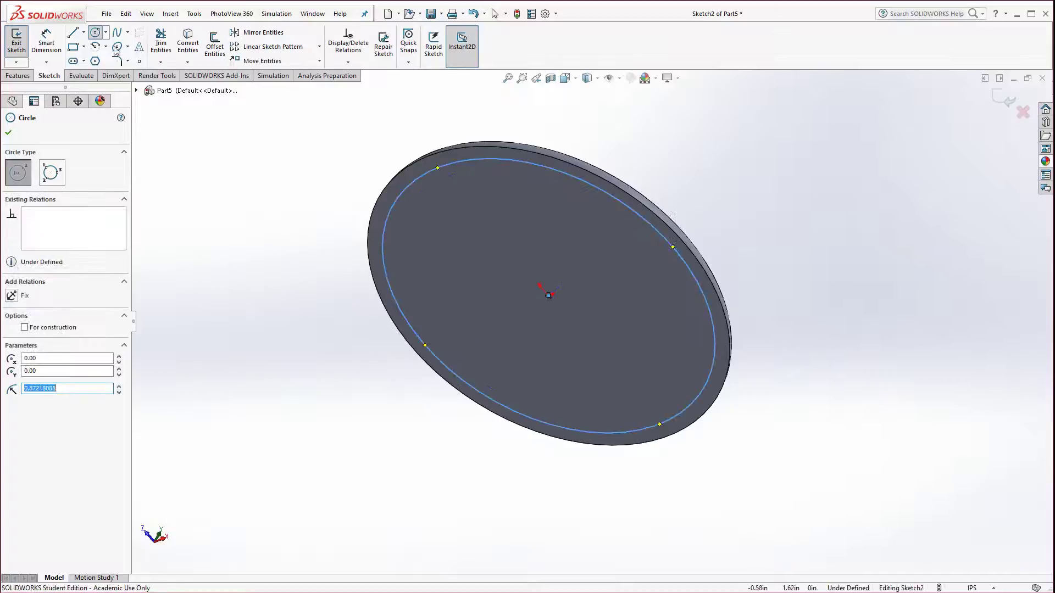
# Step: Dimension the diameter of the circle on the underside and set it to 1.8 in
pyautogui.click(46, 39)
pyautogui.click(588, 185)
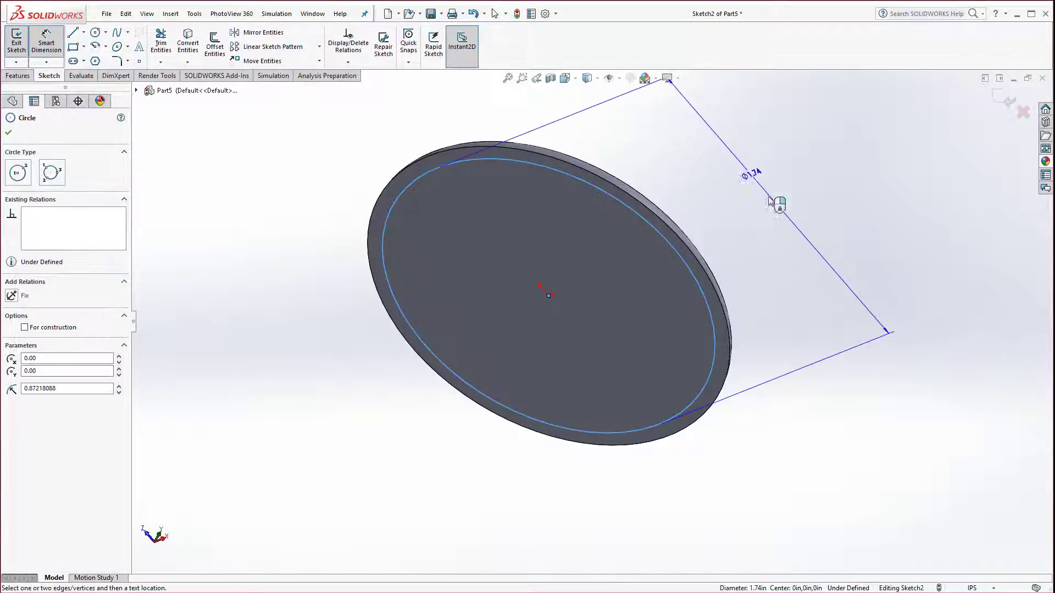
pyautogui.click(850, 406)
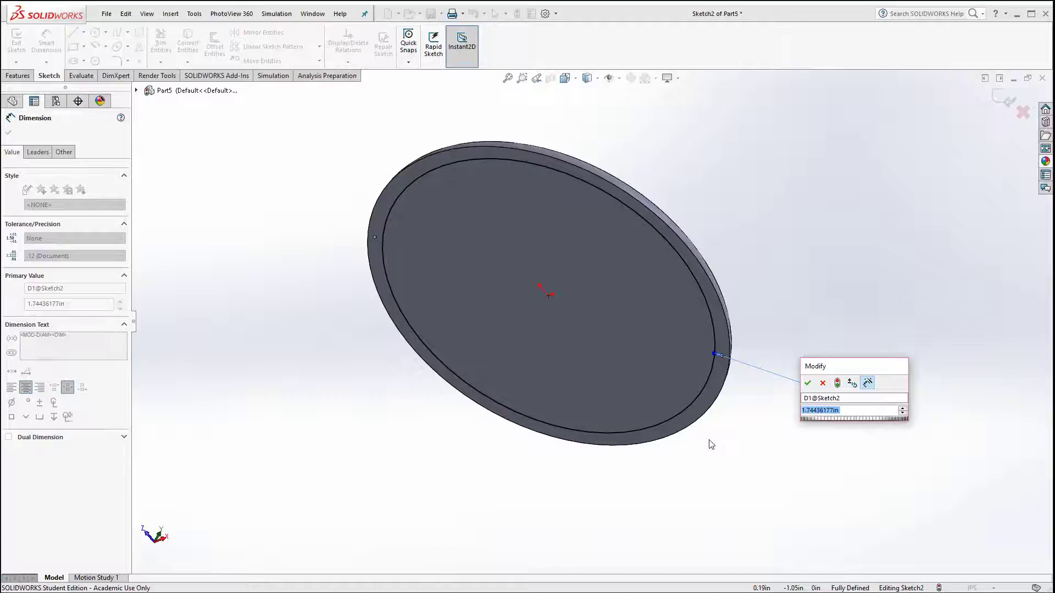
pyautogui.write('1.8')
pyautogui.press('Return')
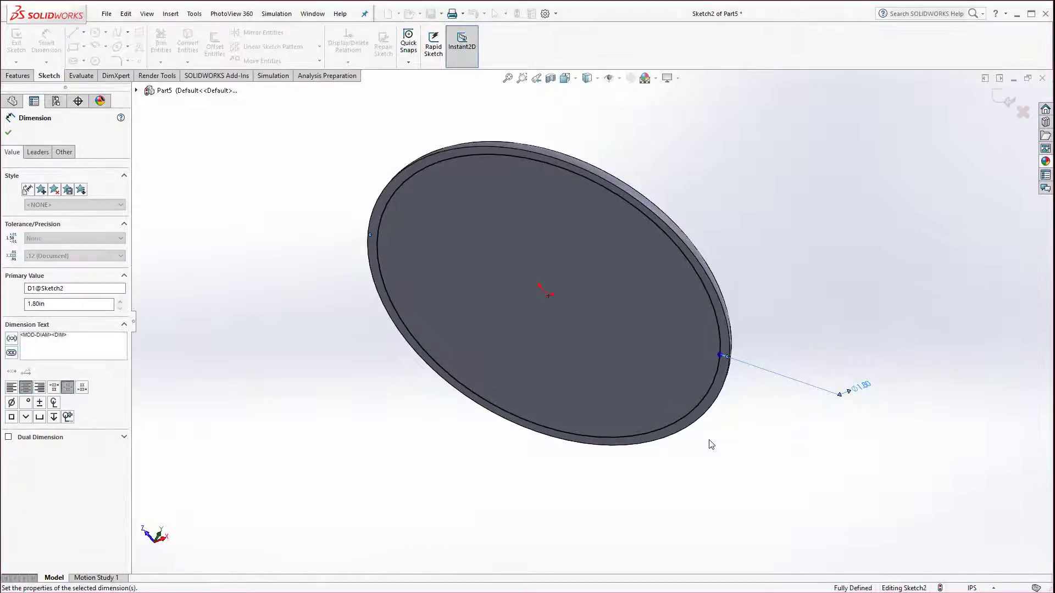
# Step: Extrude the 1.8 in circle 0.5 in away from the disc's underside as a blind boss
pyautogui.click(18, 75)
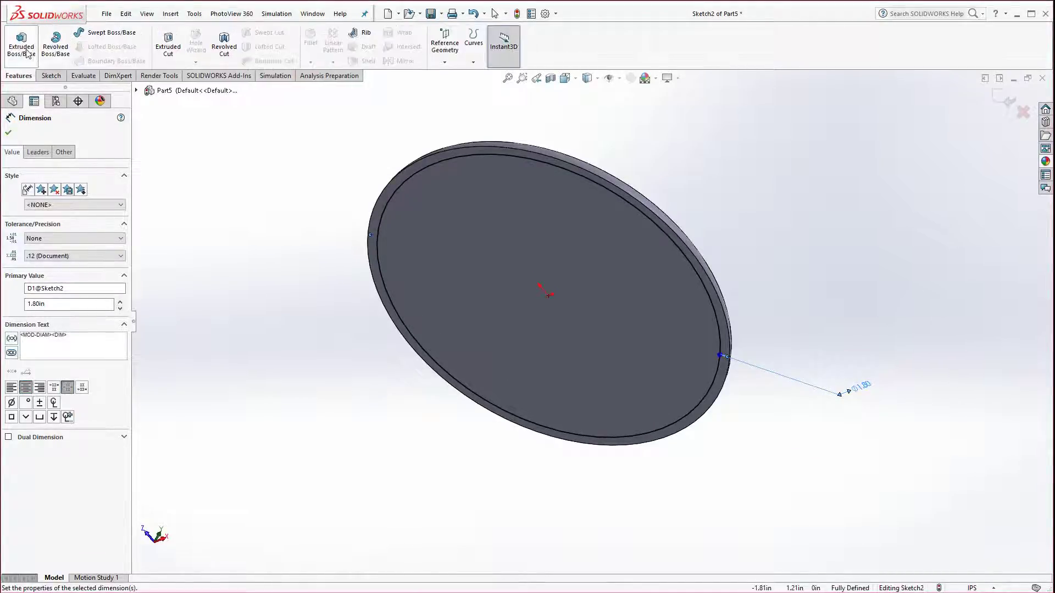
pyautogui.write('1')
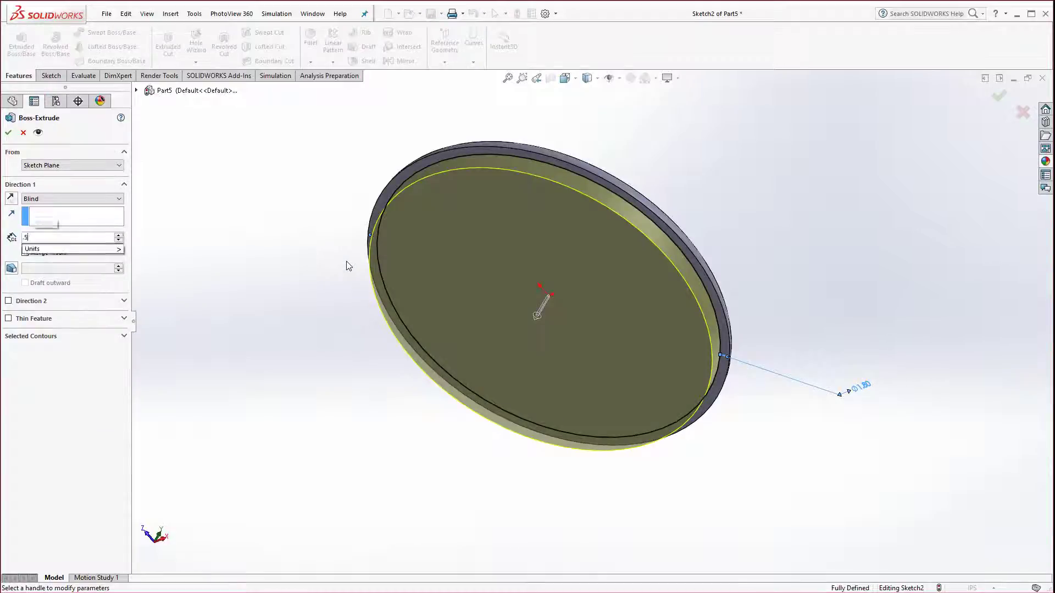
pyautogui.press('Return')
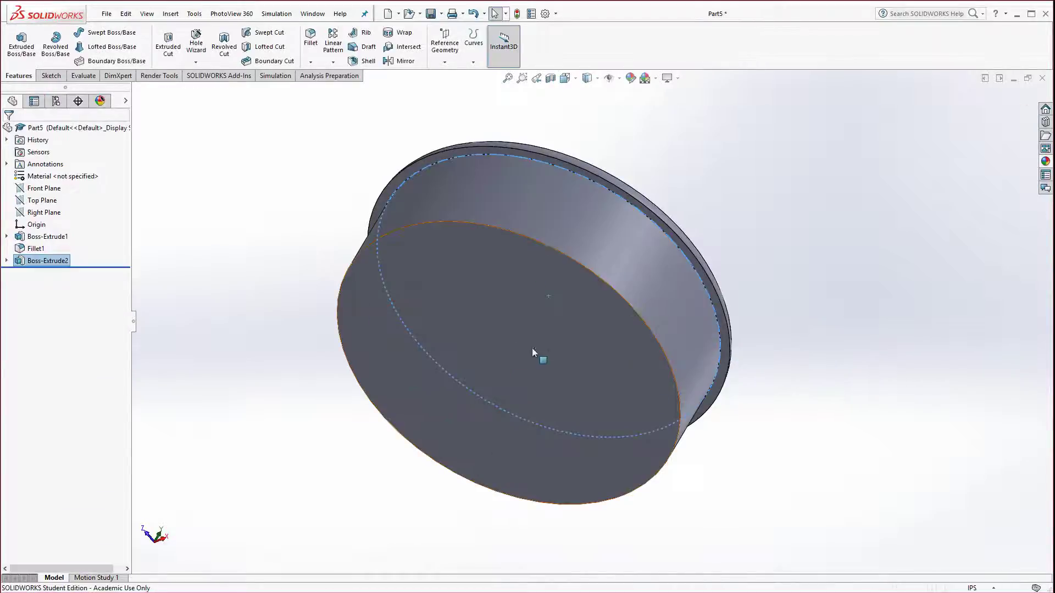
# Step: Start a sketch on the end face of the 1.8 in boss and draw a circle about 1.48 in in diameter centred on the origin
pyautogui.click(533, 349)
pyautogui.click(568, 288)
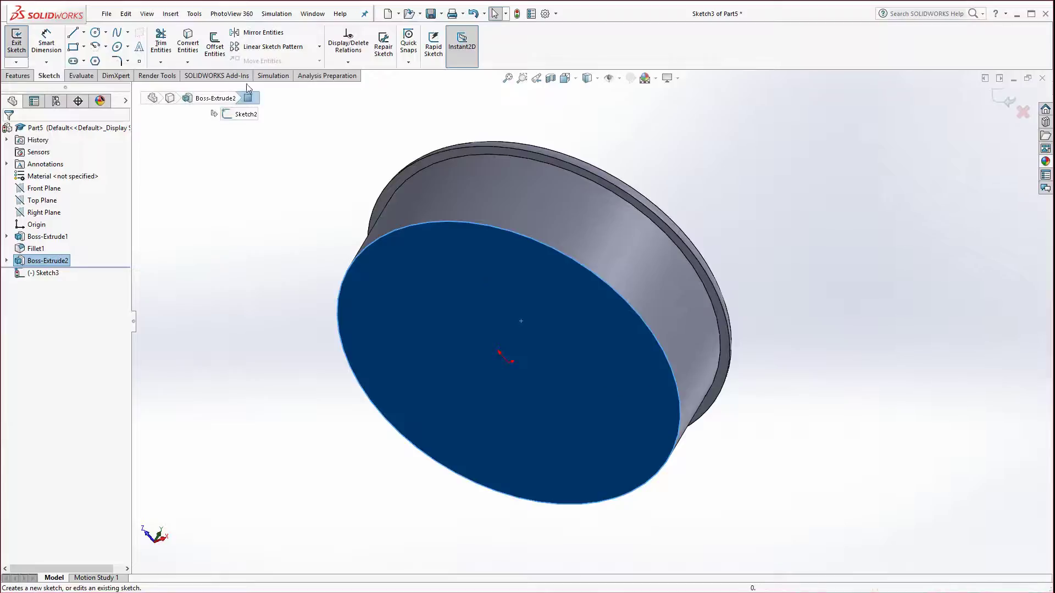
pyautogui.click(96, 32)
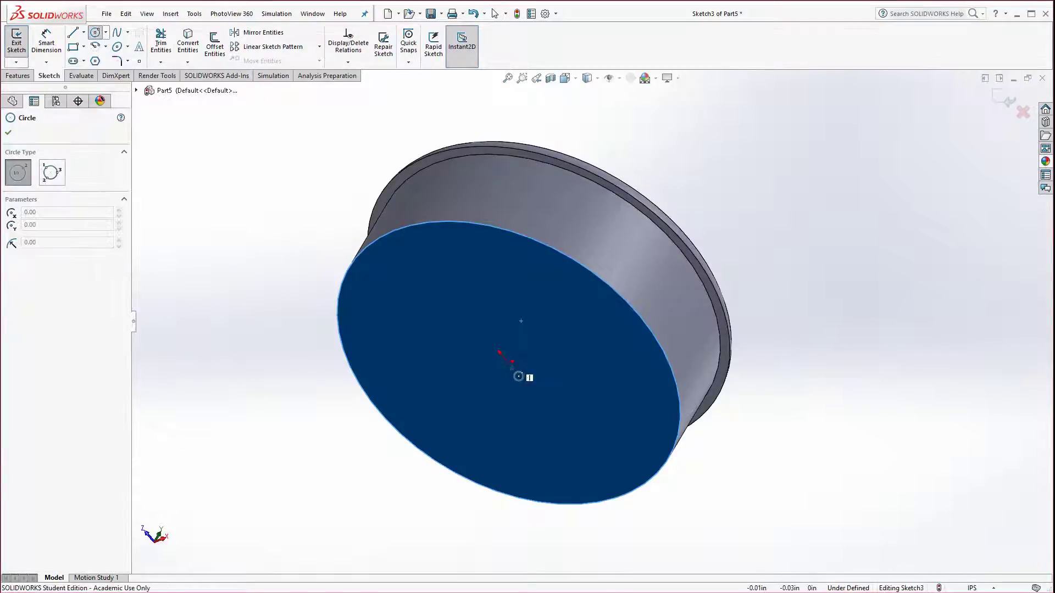
pyautogui.click(510, 361)
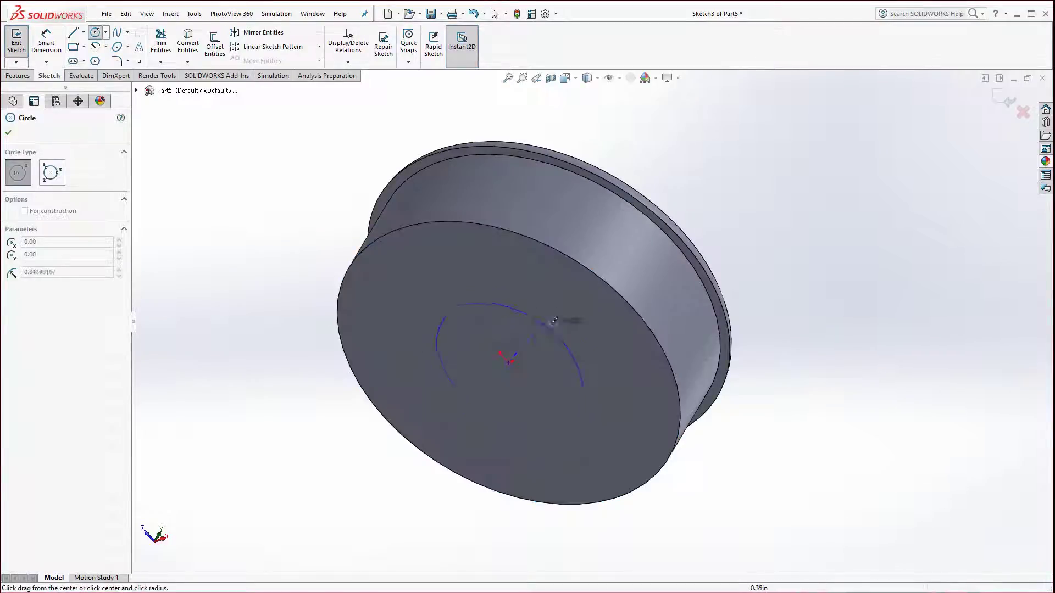
pyautogui.click(570, 285)
# Step: Dimension the diameter of the circle on the boss's end face and set it to 1.5 in
pyautogui.click(47, 41)
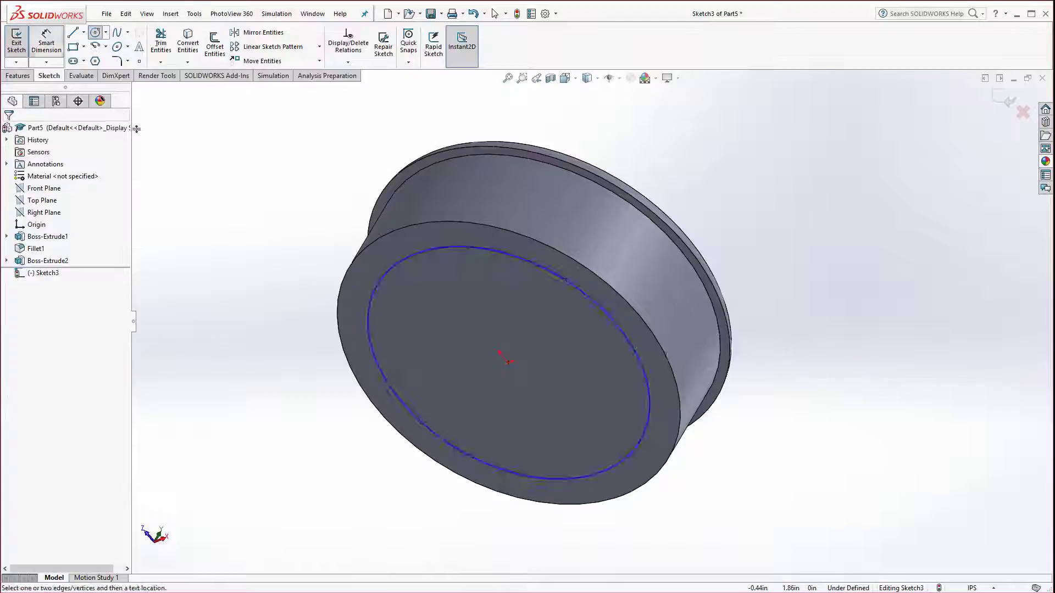
pyautogui.click(499, 250)
pyautogui.click(807, 460)
pyautogui.write('1')
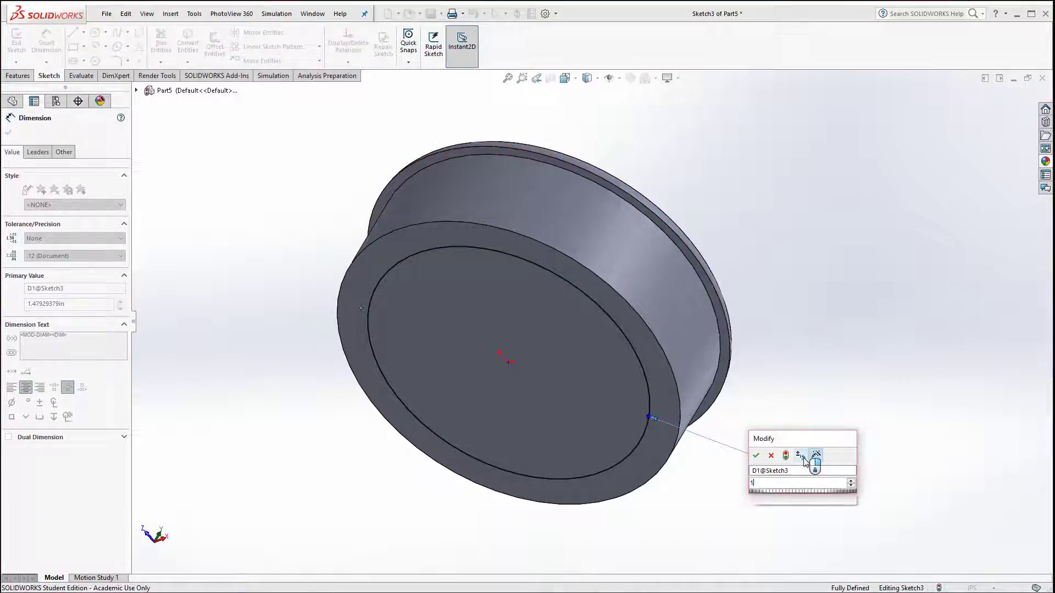
pyautogui.write('.5')
pyautogui.press('Return')
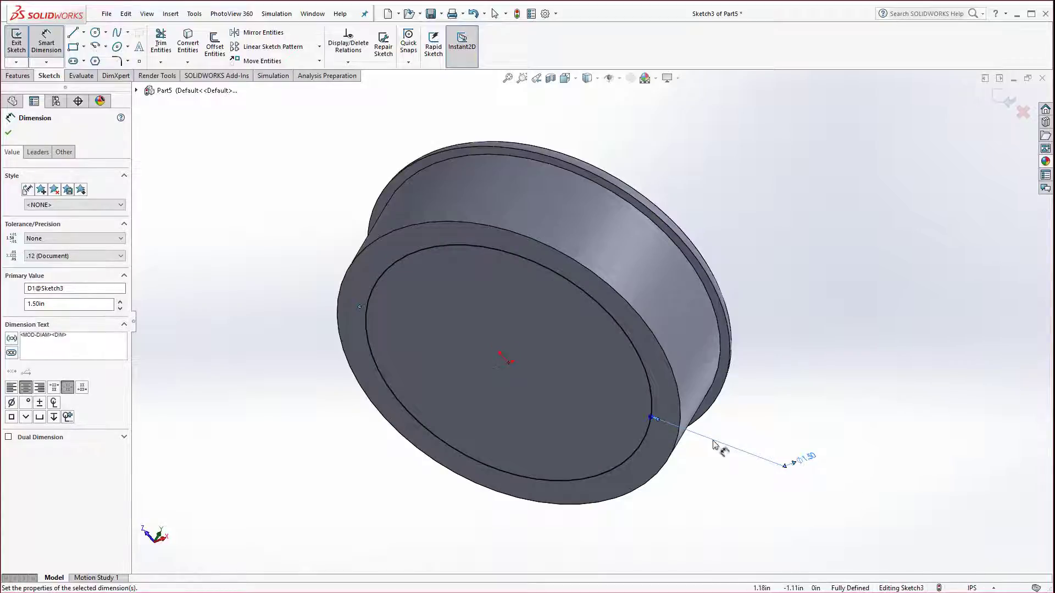
# Step: Cut the 1.5 in circle 0.4 in deep into the boss as a blind extruded cut
pyautogui.click(21, 76)
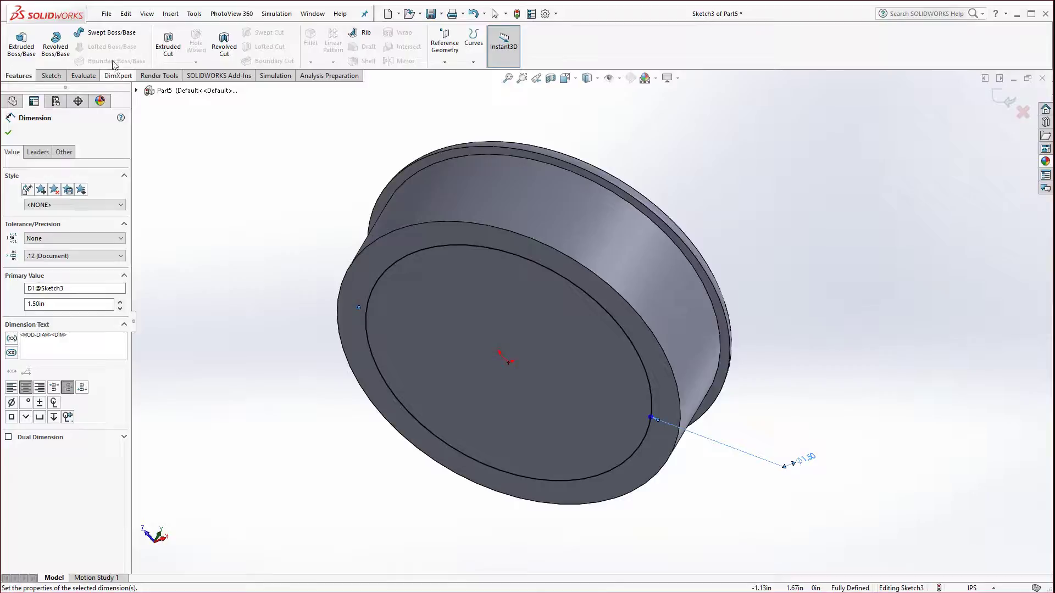
pyautogui.click(168, 47)
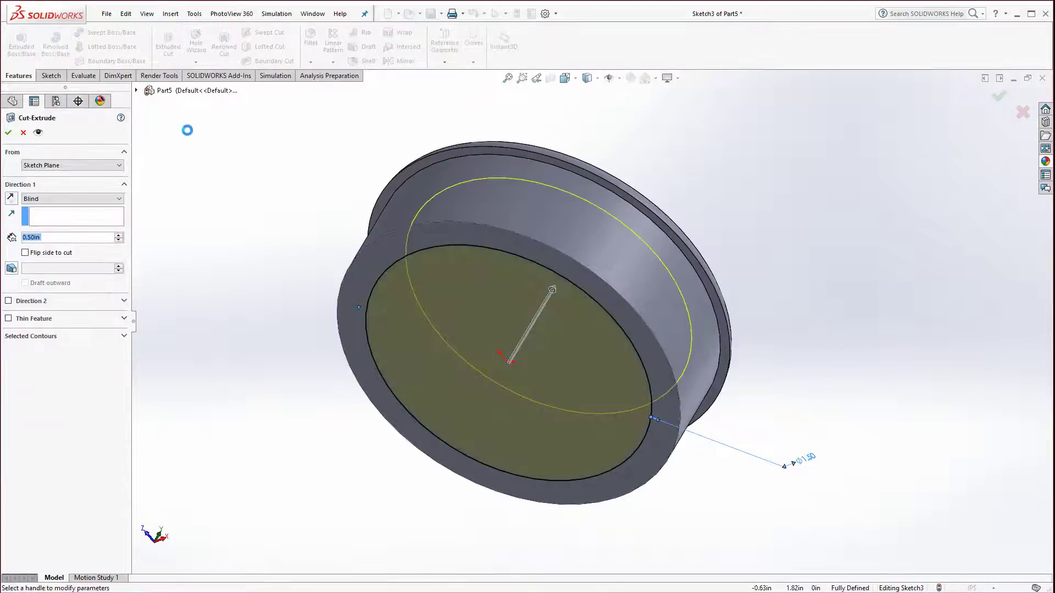
pyautogui.write('.4')
pyautogui.press('Return')
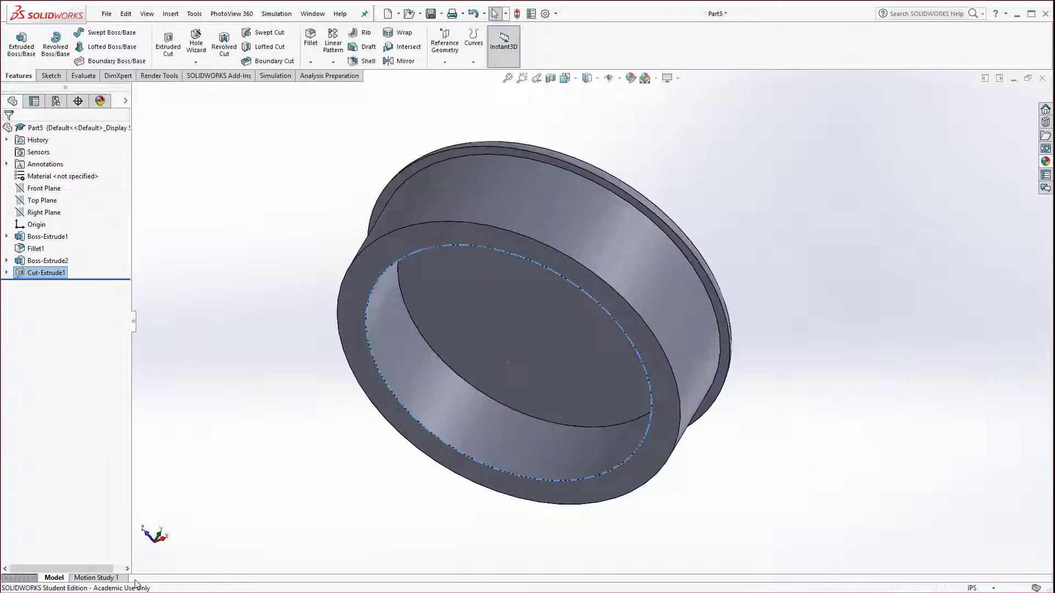
# Step: Switch to the browser, examine the Drawing B cap on page 3 of CAD 120 Mid-Term Exam.pdf, and return to SolidWorks
pyautogui.hotkey('alt', 'Tab')
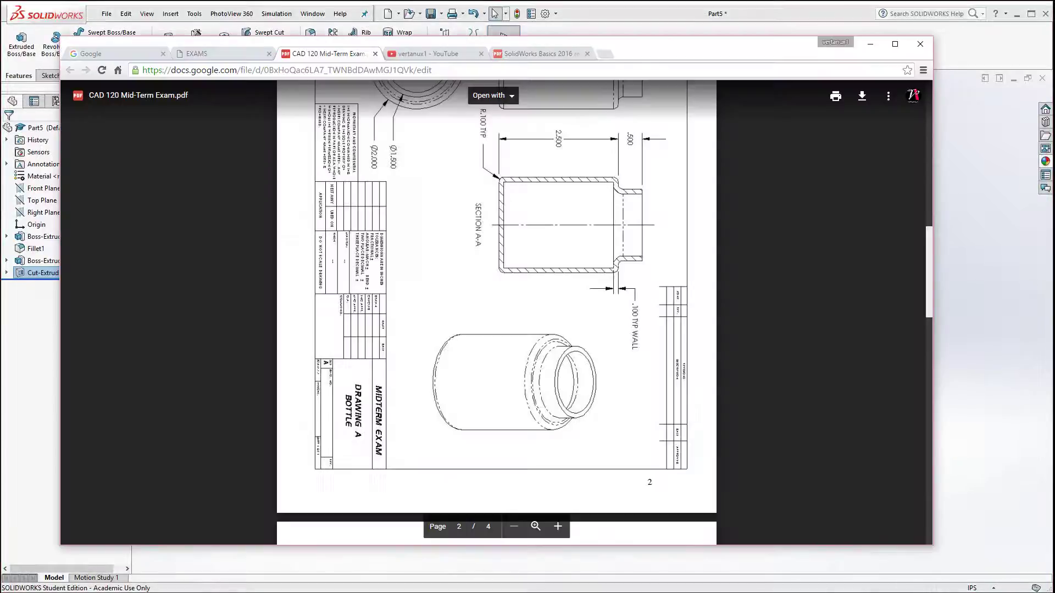
pyautogui.scroll(-2, 630, 409)
pyautogui.scroll(-10, 630, 409)
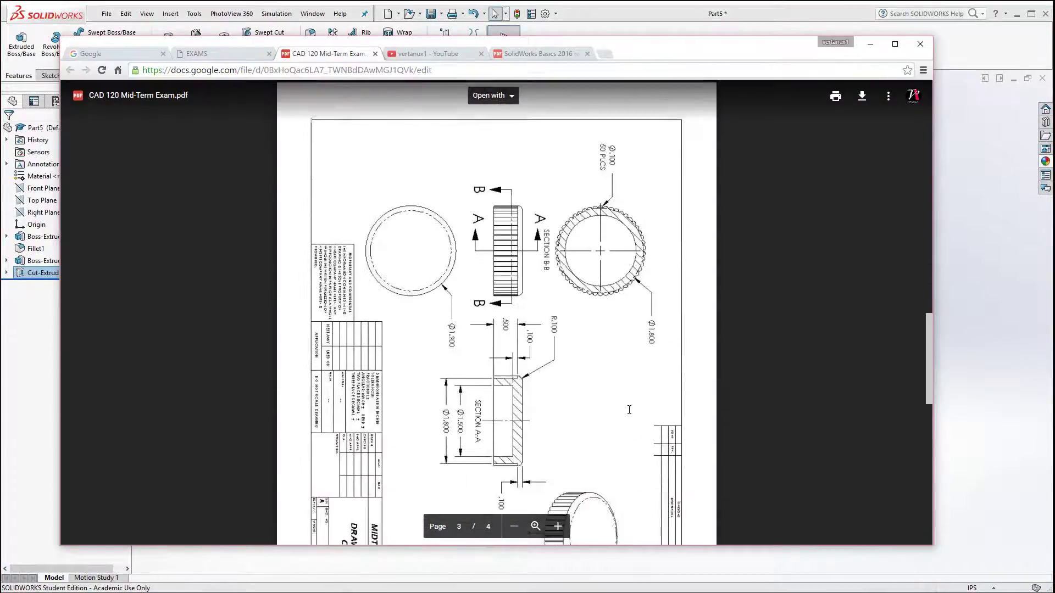
pyautogui.scroll(1, 515, 375)
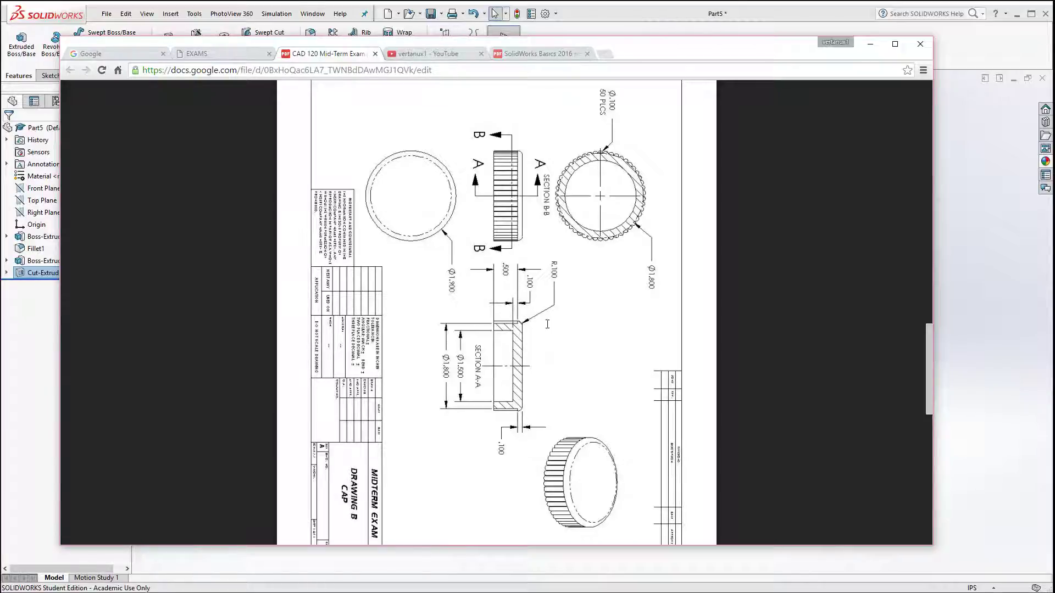
pyautogui.click(953, 248)
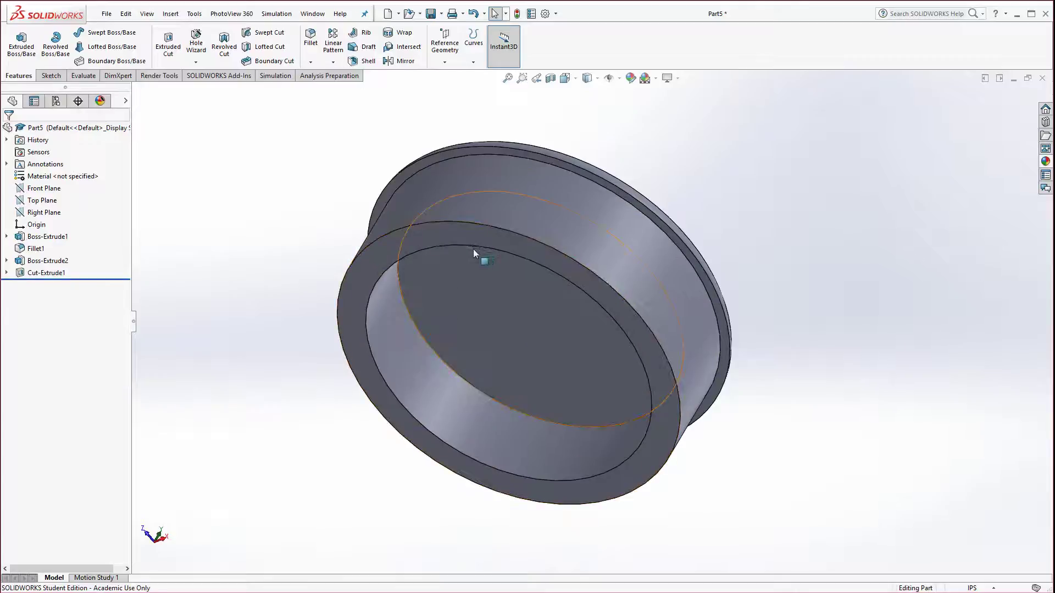
# Step: Start a sketch on the annular rim face and draw a circle of about 0.05 in radius centred on its outer edge, directly above the origin
pyautogui.click(440, 235)
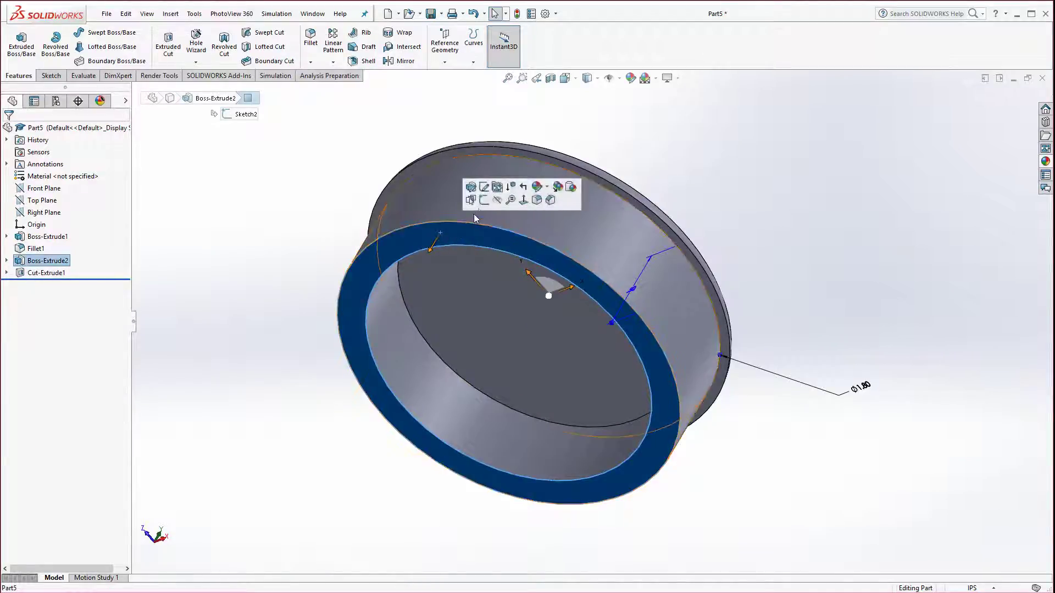
pyautogui.click(483, 200)
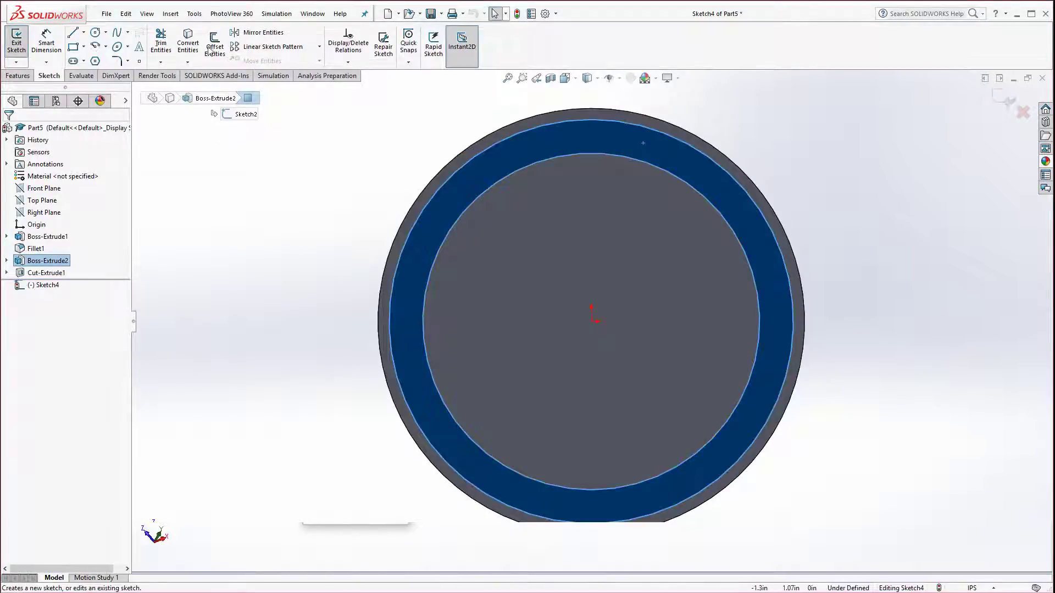
pyautogui.click(95, 32)
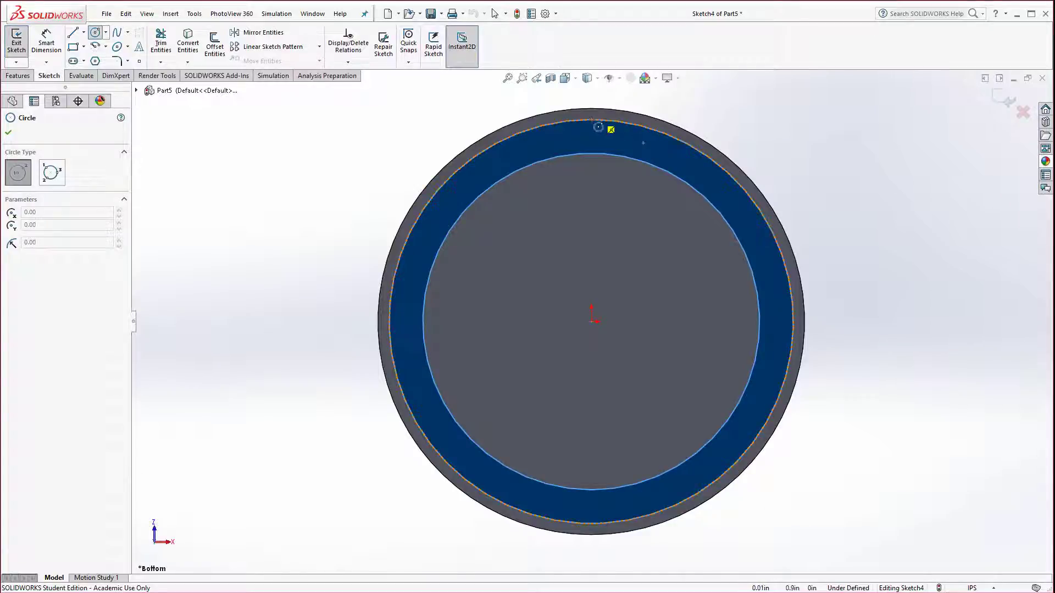
pyautogui.click(591, 120)
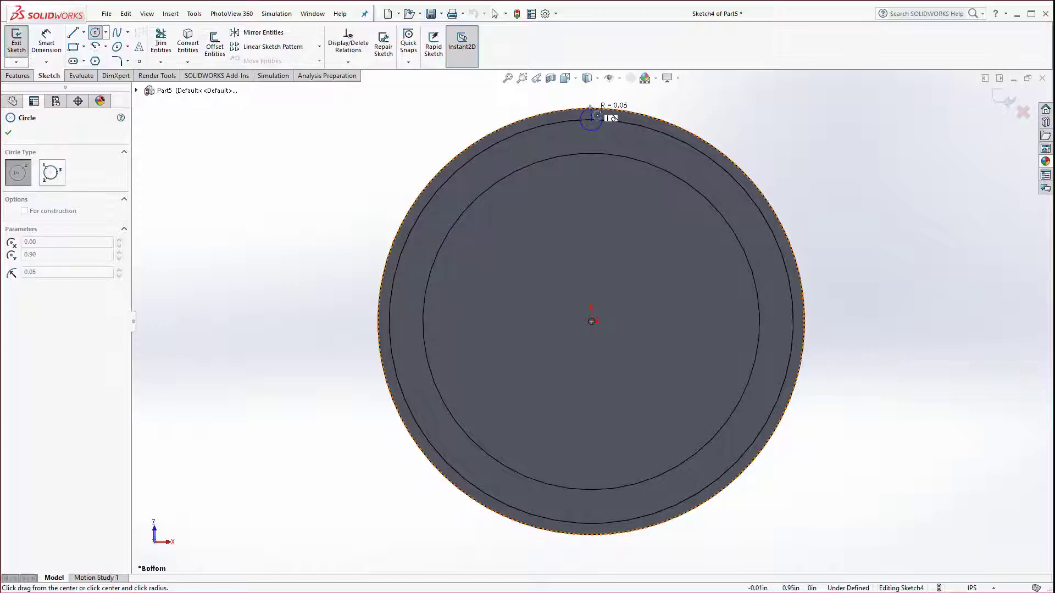
pyautogui.click(590, 108)
# Step: Dimension the small circle on the rim with a diameter of 0.1 in
pyautogui.click(44, 51)
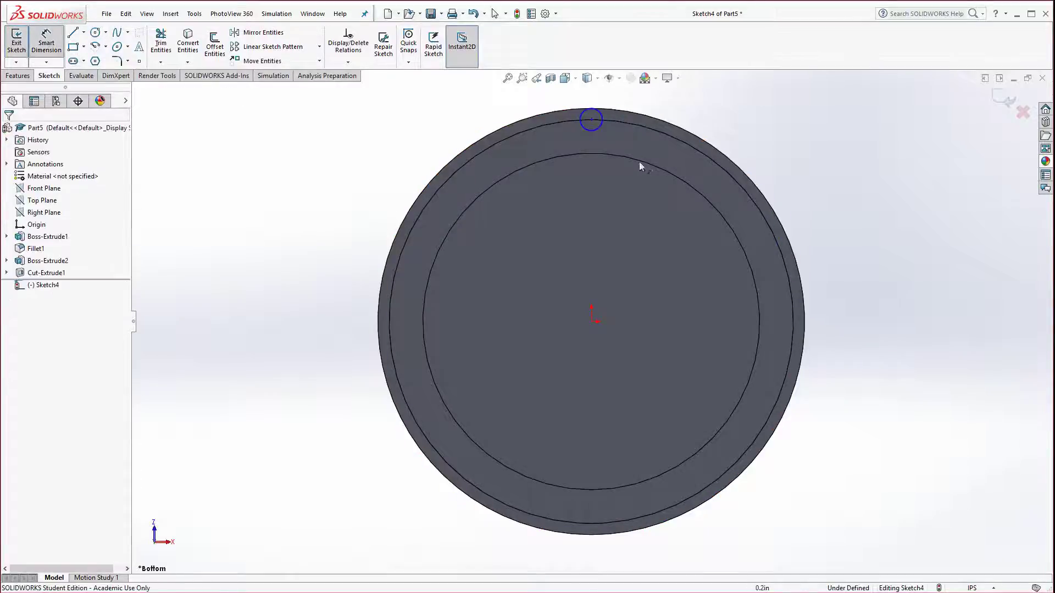
pyautogui.click(601, 128)
pyautogui.click(717, 101)
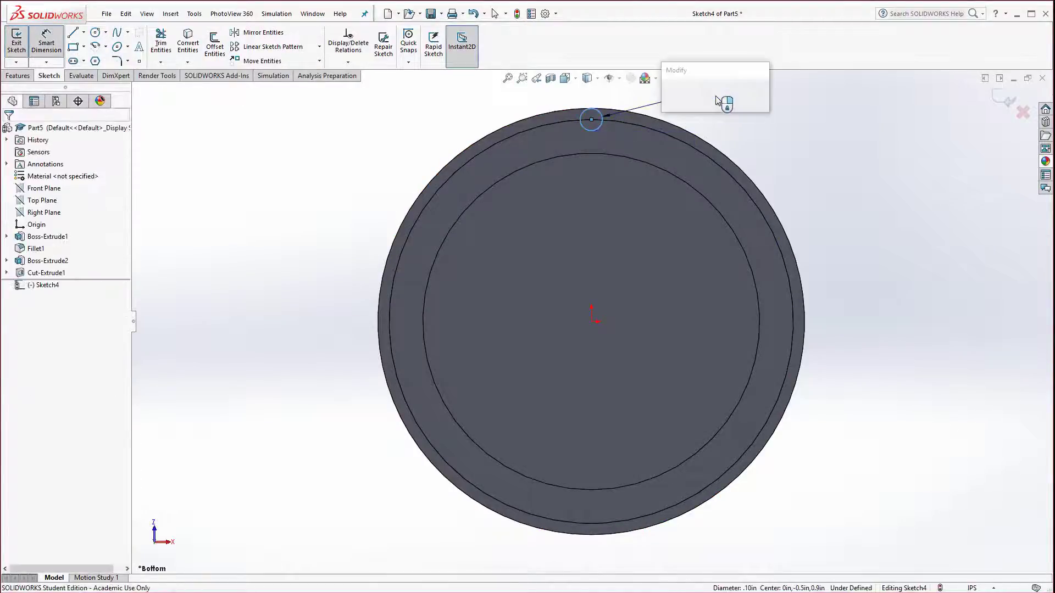
pyautogui.press('Return')
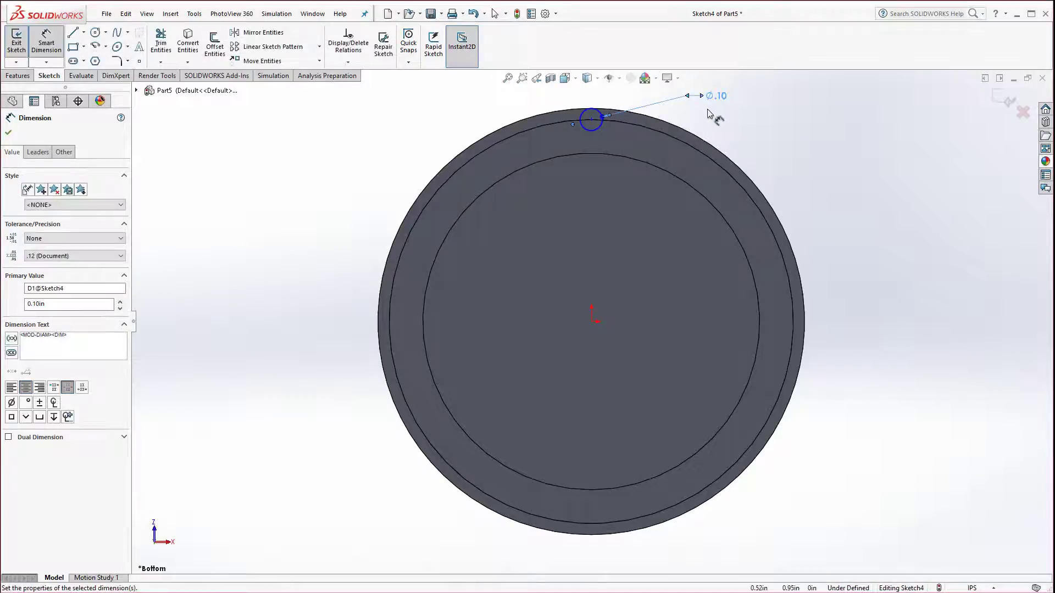
pyautogui.press('Escape')
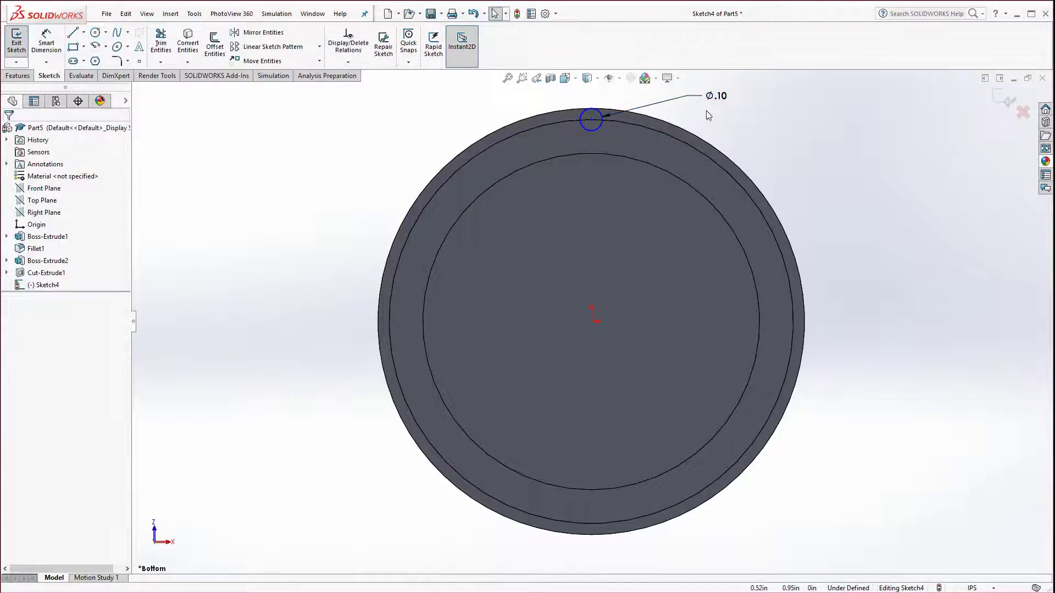
# Step: Add a vertical relation between the small circle's centre point and the origin
pyautogui.click(592, 129)
pyautogui.click(592, 122)
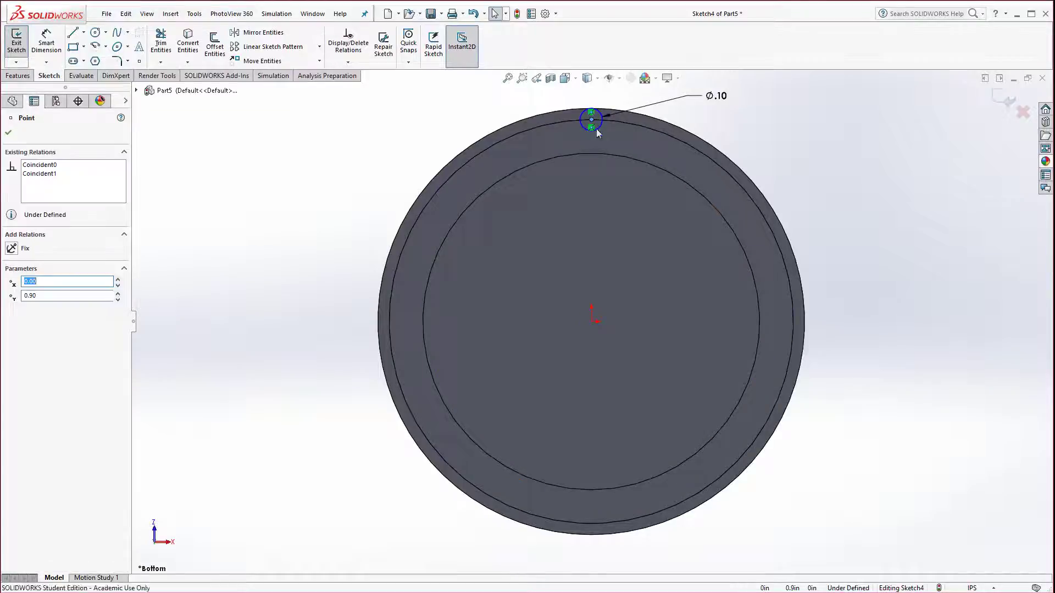
pyautogui.keyDown('ctrl'); pyautogui.click(592, 323); pyautogui.keyUp('ctrl')
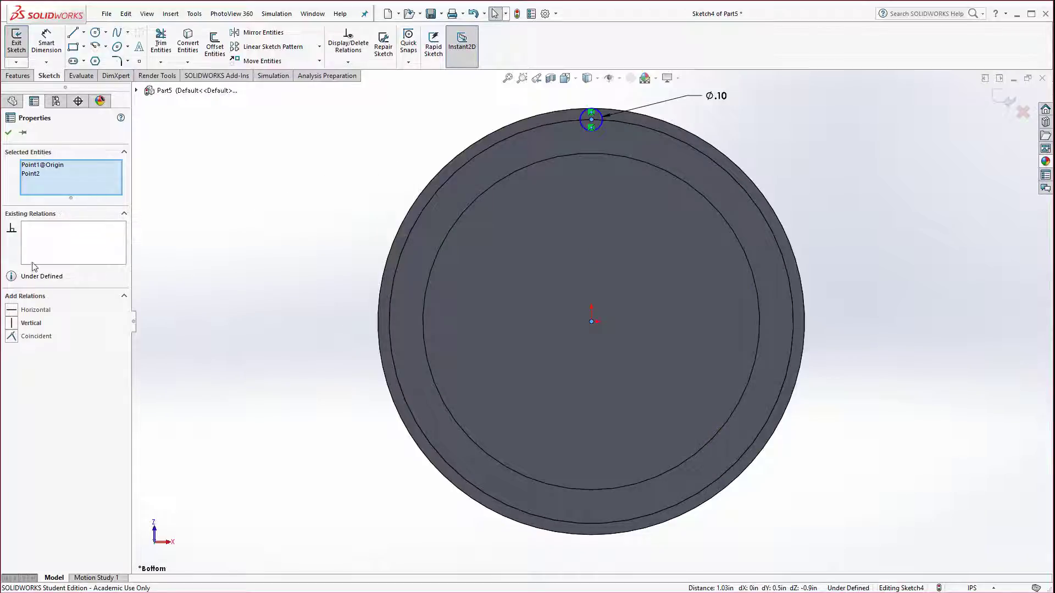
pyautogui.click(14, 323)
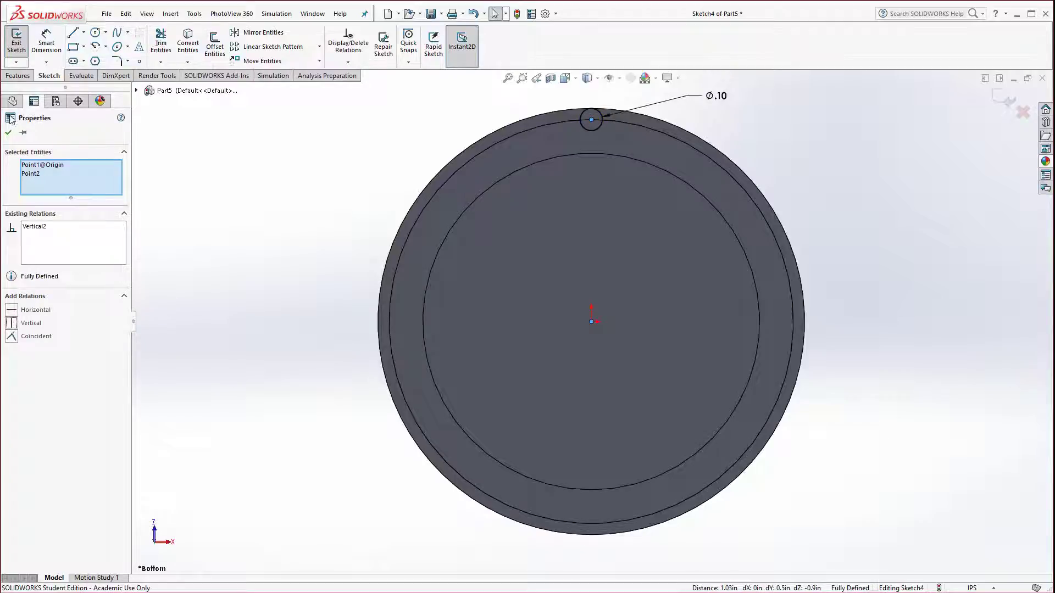
pyautogui.click(8, 134)
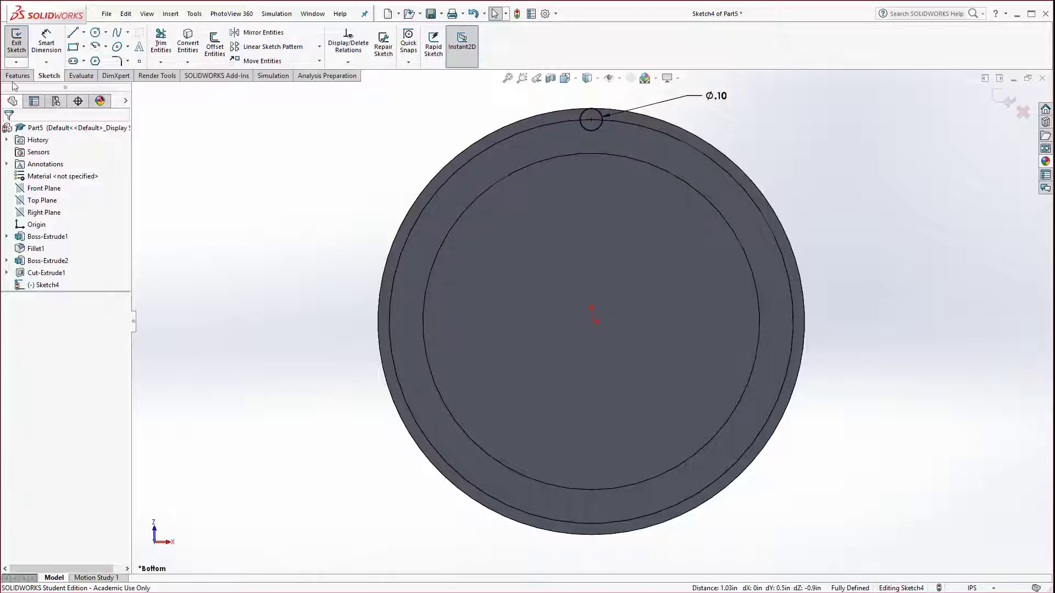
# Step: Extrude the 0.1 in circle in the reversed direction along the boss's outer wall, using the Up To Next end condition
pyautogui.moveTo(420, 381)
pyautogui.mouseDown(button='middle')
pyautogui.moveTo(371, 413)
pyautogui.moveTo(368, 432)
pyautogui.mouseUp(button='middle')
pyautogui.scroll(-2, 556, 158)
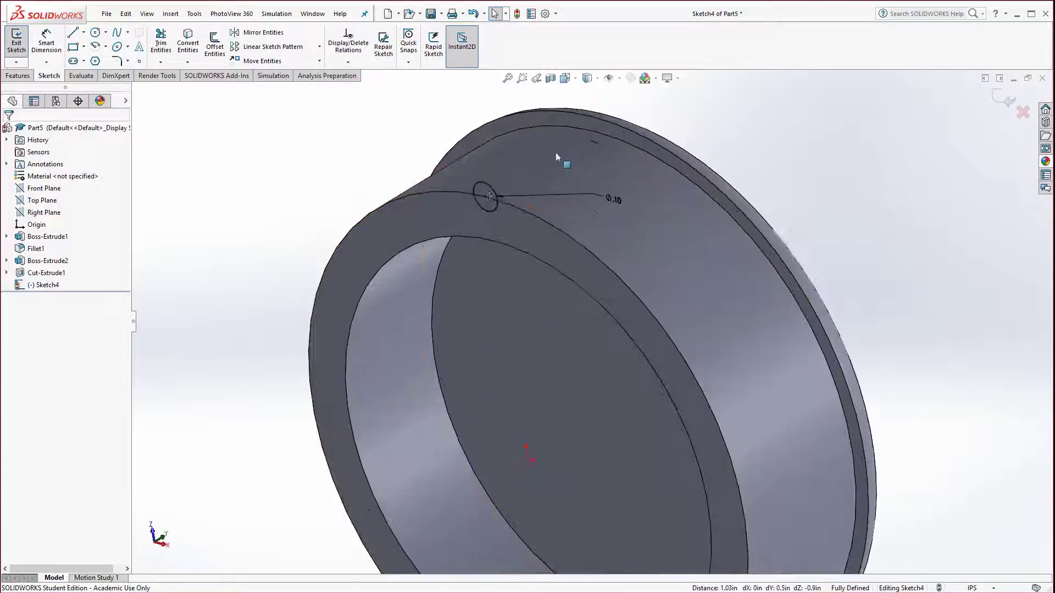
pyautogui.click(18, 75)
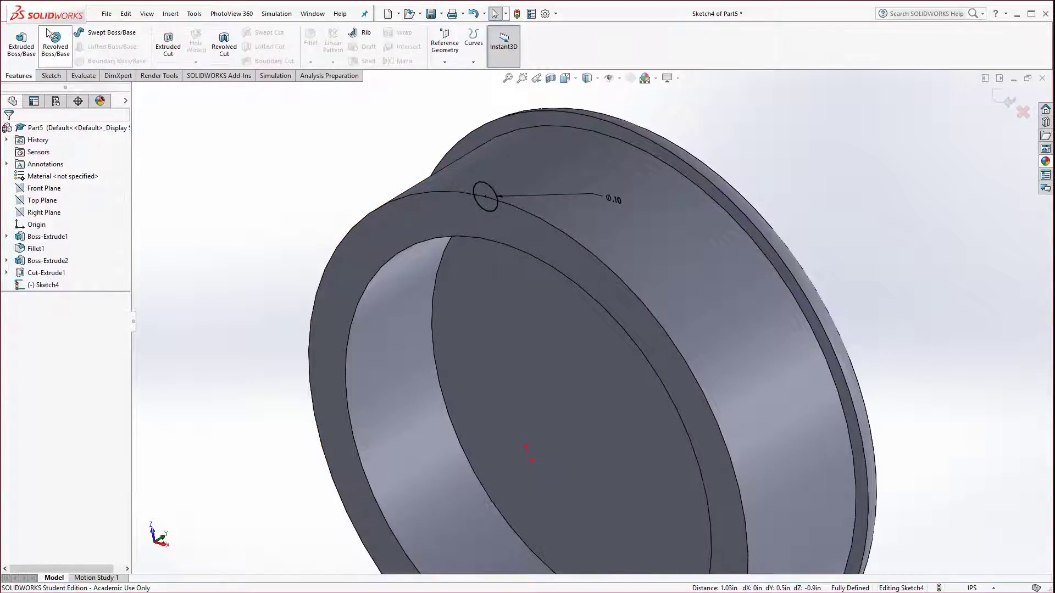
pyautogui.click(31, 55)
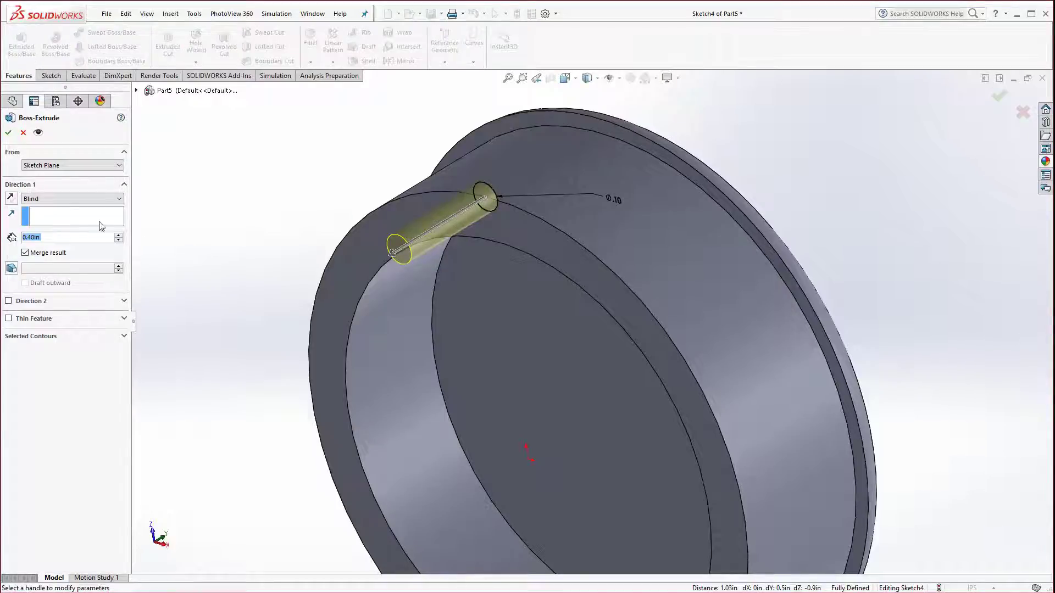
pyautogui.click(11, 199)
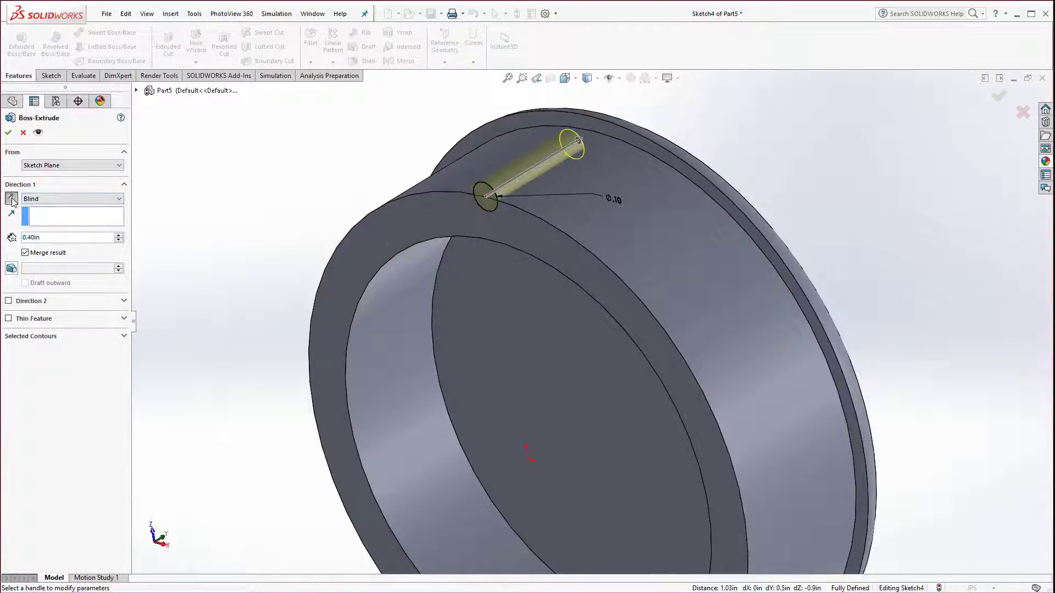
pyautogui.click(45, 199)
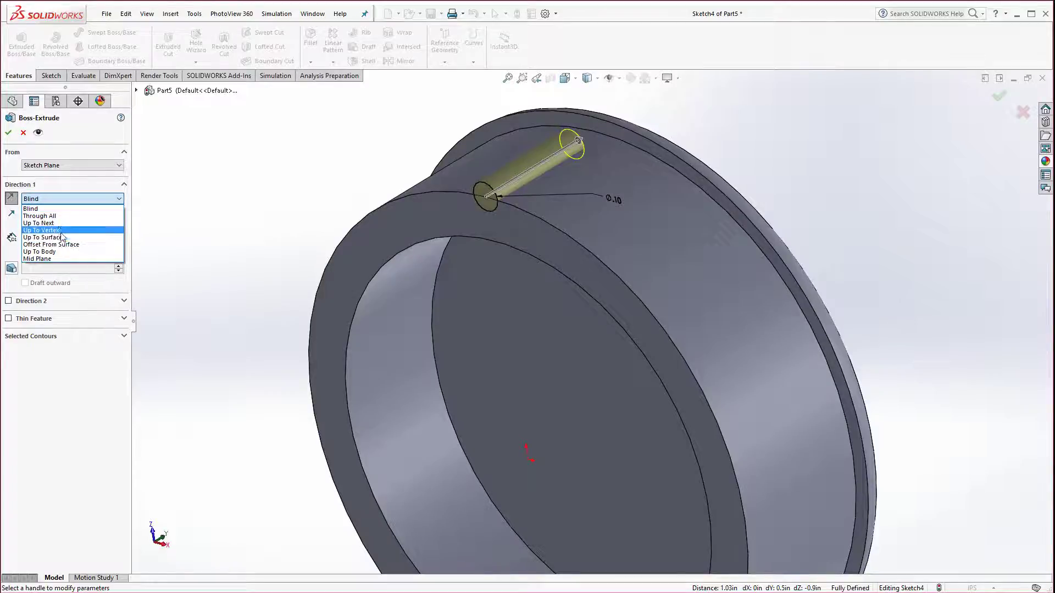
pyautogui.click(38, 223)
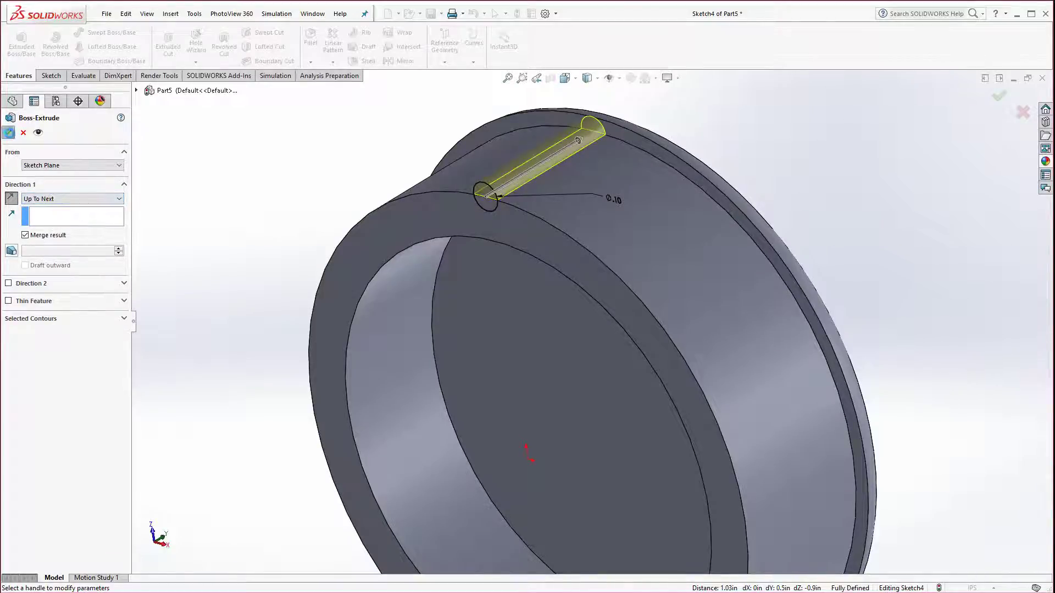
pyautogui.click(8, 132)
pyautogui.click(268, 205)
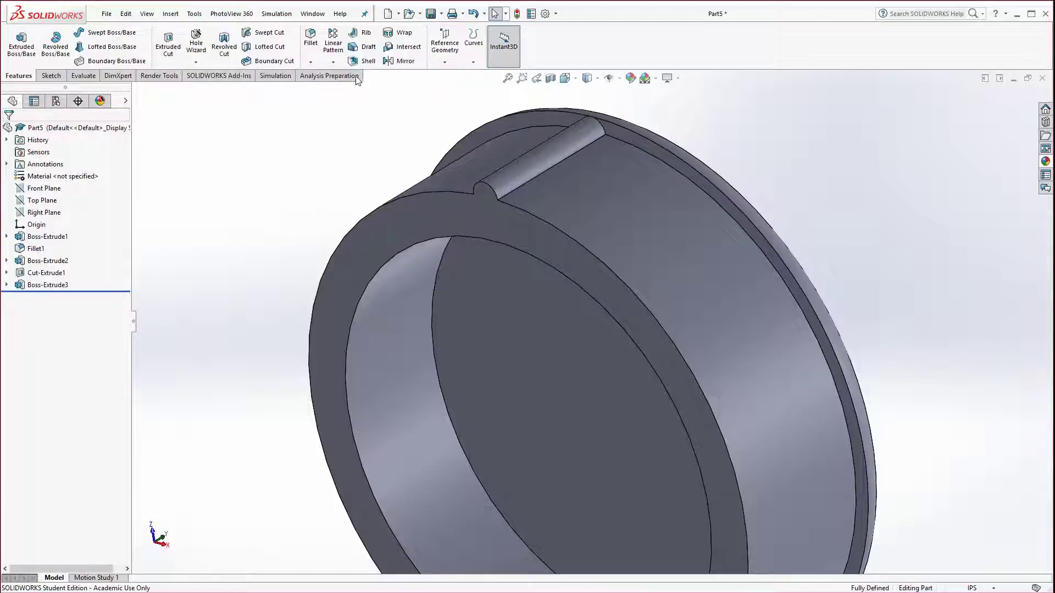
# Step: Circular pattern the small rib extrusion around the cap's outer cylindrical face with 50 equally spaced instances over 360 degrees
pyautogui.click(333, 62)
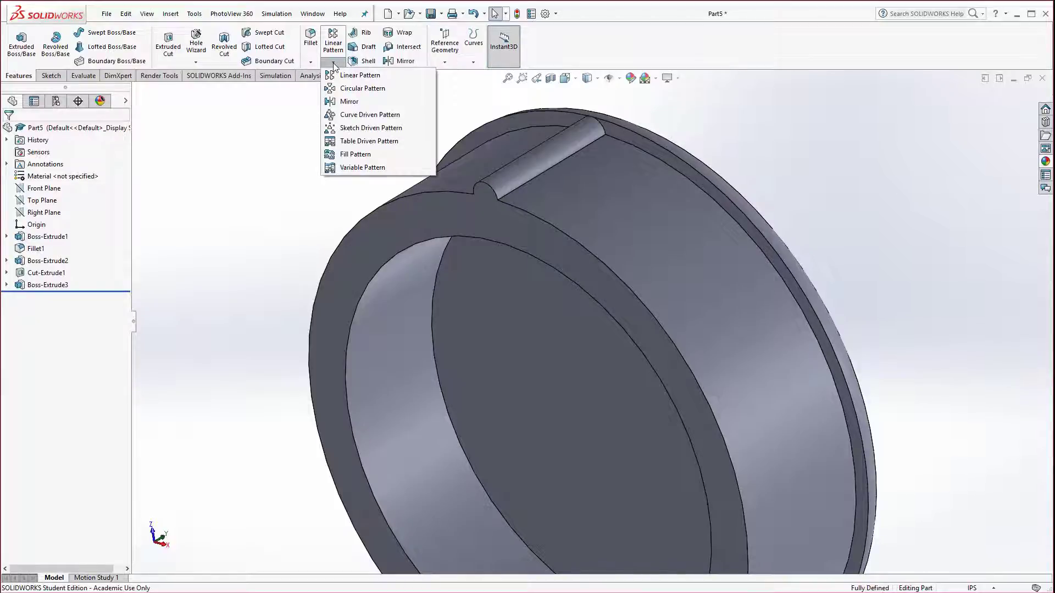
pyautogui.click(357, 88)
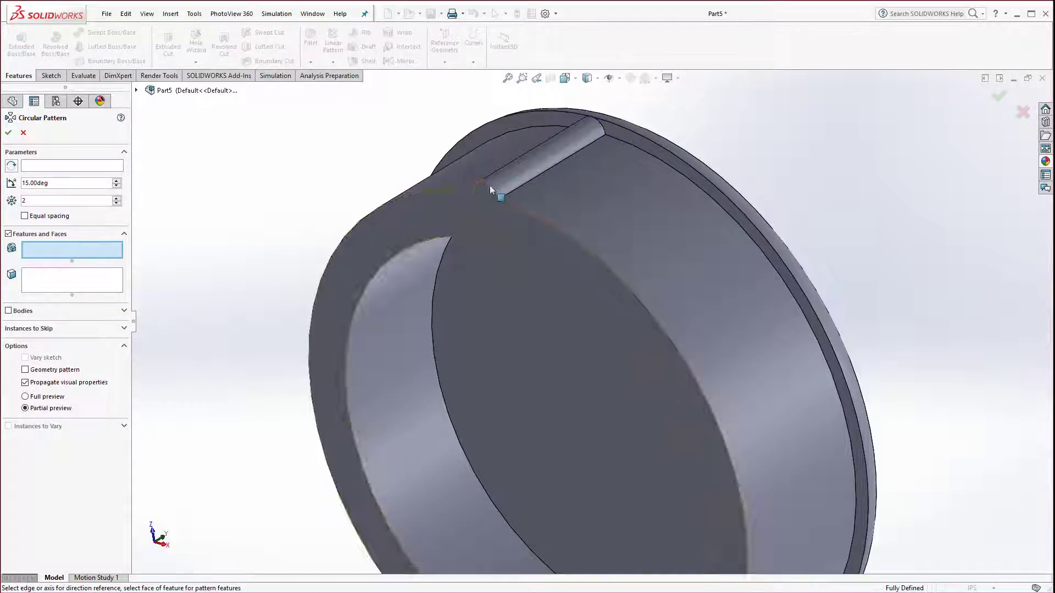
pyautogui.click(541, 168)
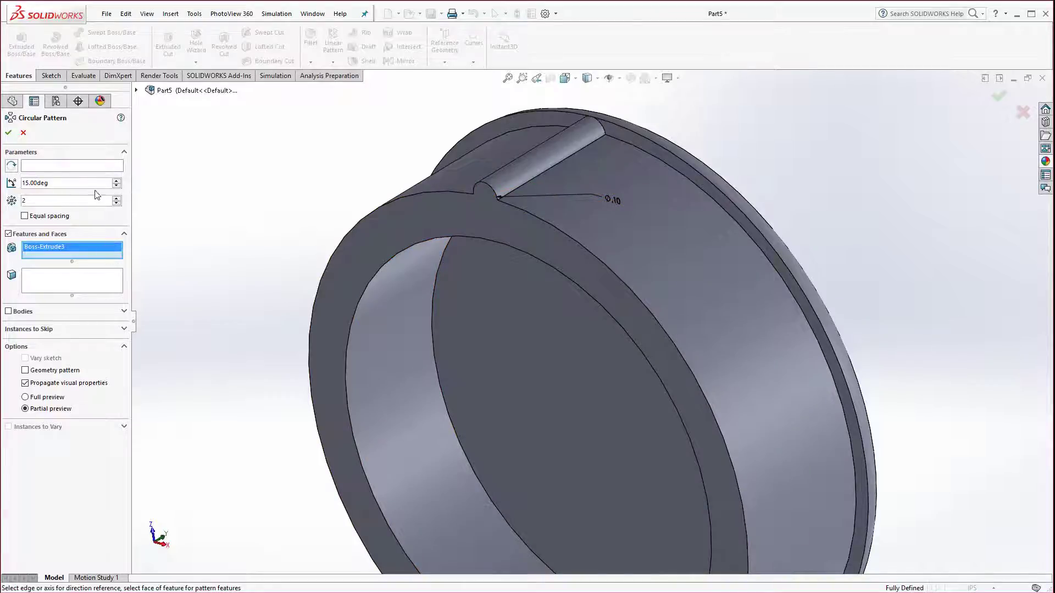
pyautogui.click(48, 167)
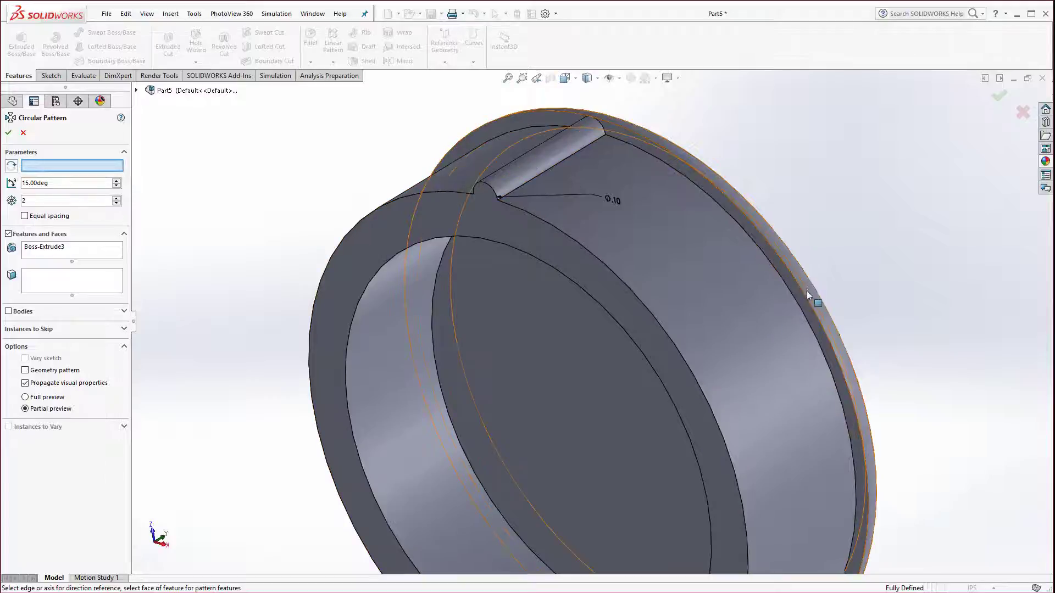
pyautogui.click(748, 395)
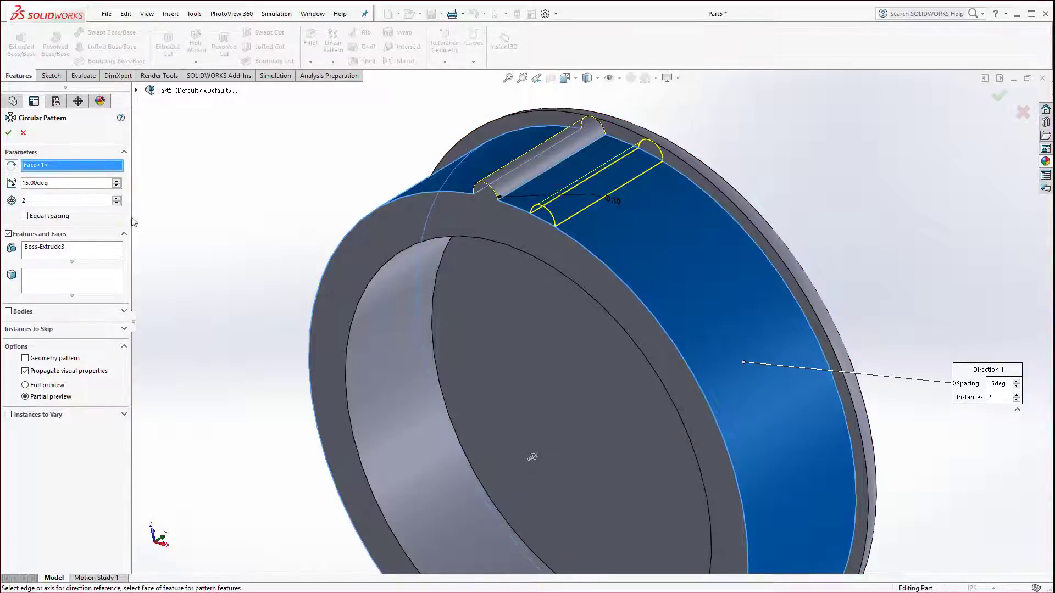
pyautogui.click(25, 217)
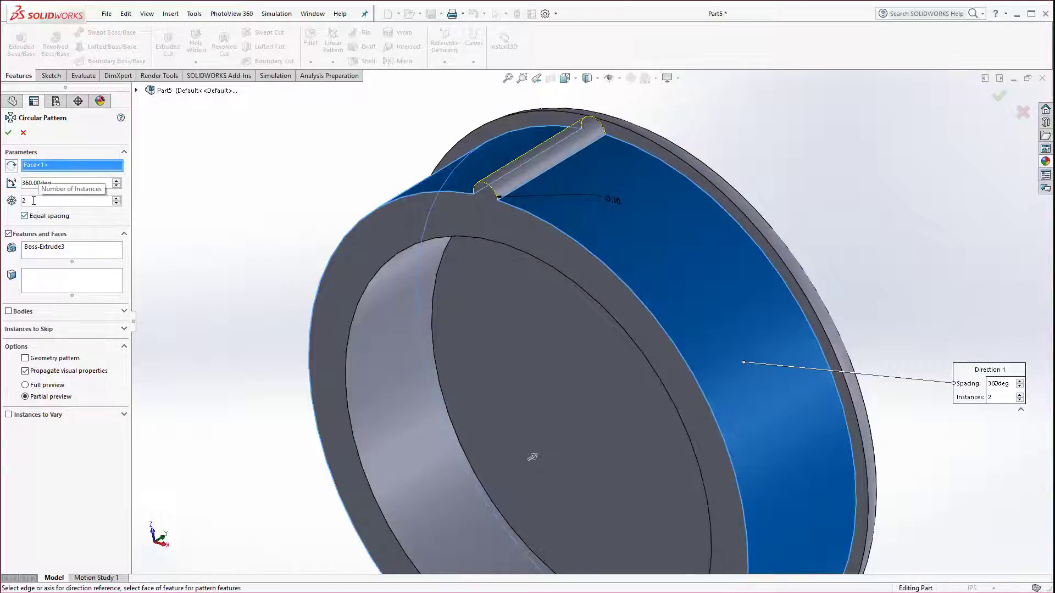
pyautogui.click(117, 198)
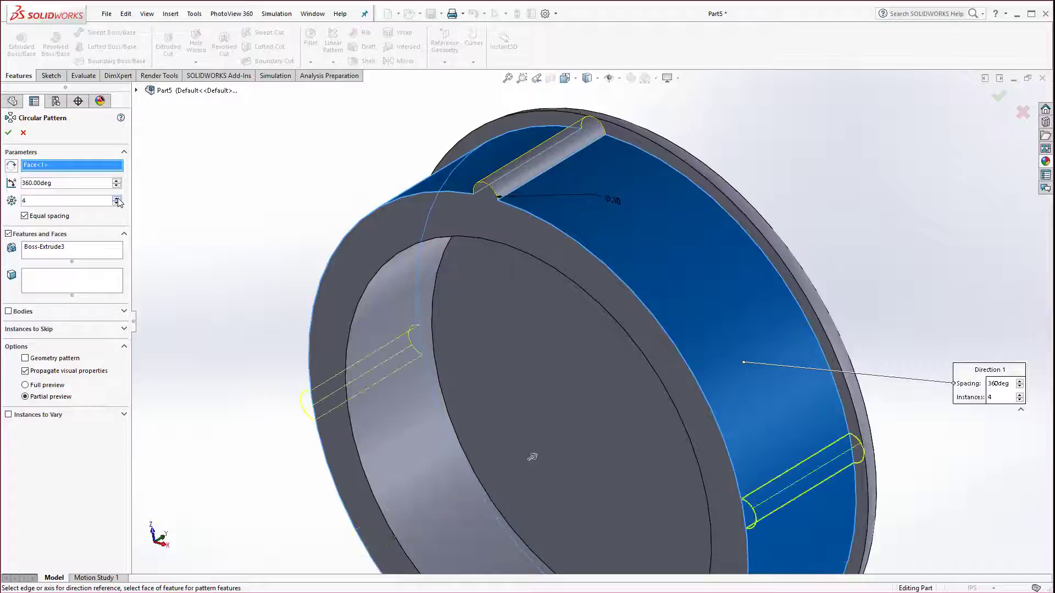
pyautogui.click(117, 198)
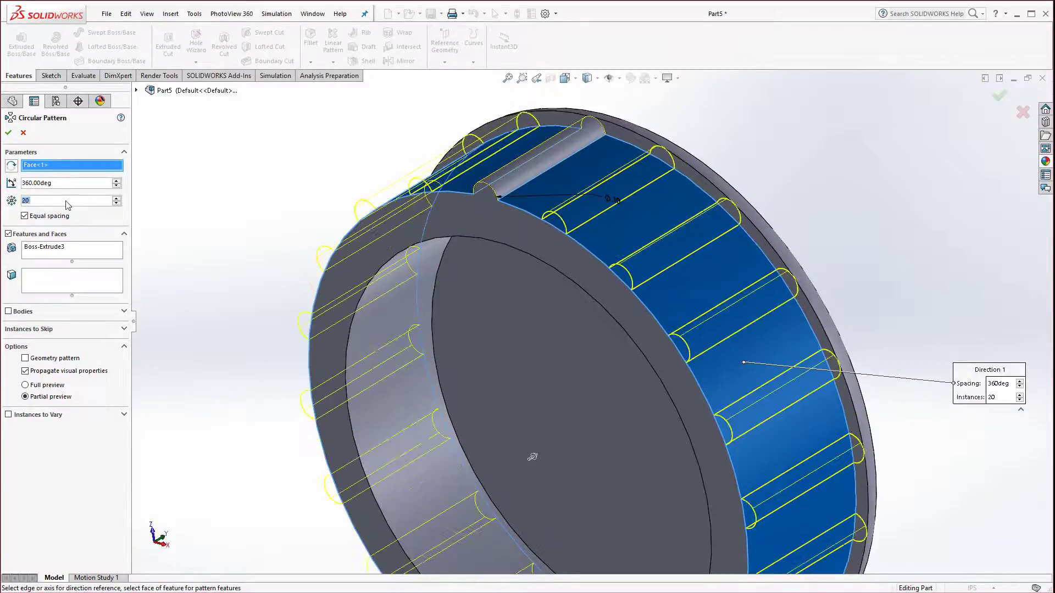
pyautogui.write('50')
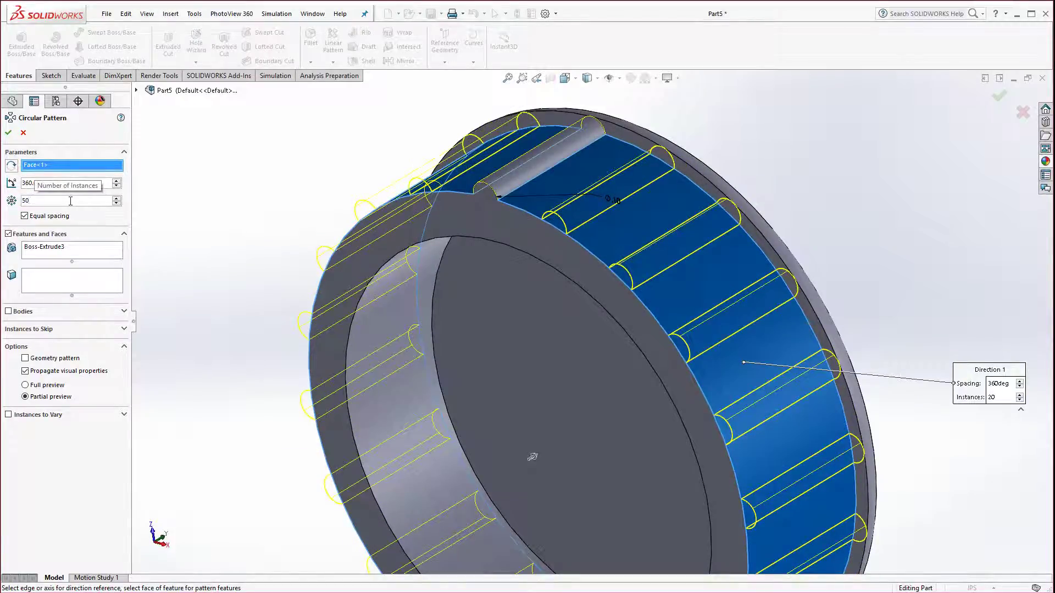
pyautogui.click(8, 133)
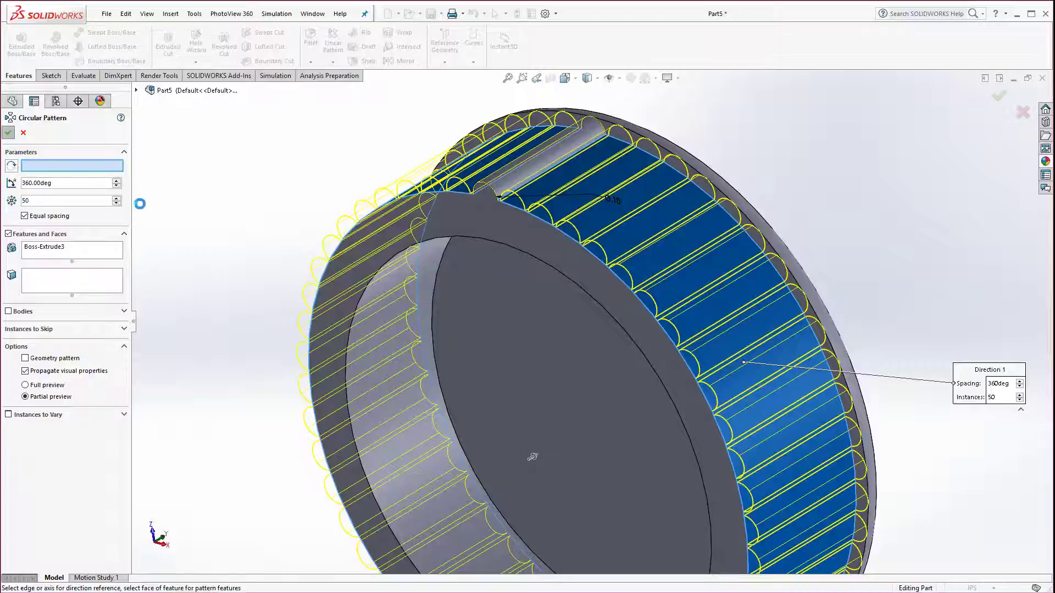
# Step: Save the ribbed cap part to the Desktop as C1
pyautogui.scroll(3, 268, 350)
pyautogui.moveTo(566, 403); pyautogui.dragTo(438, 375, button='middle')
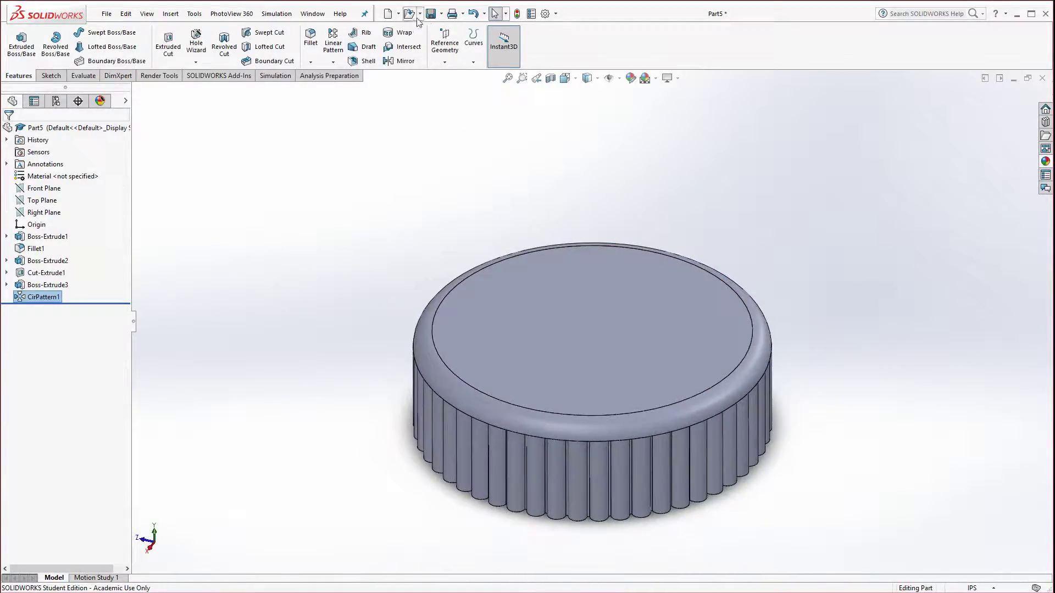
pyautogui.click(430, 13)
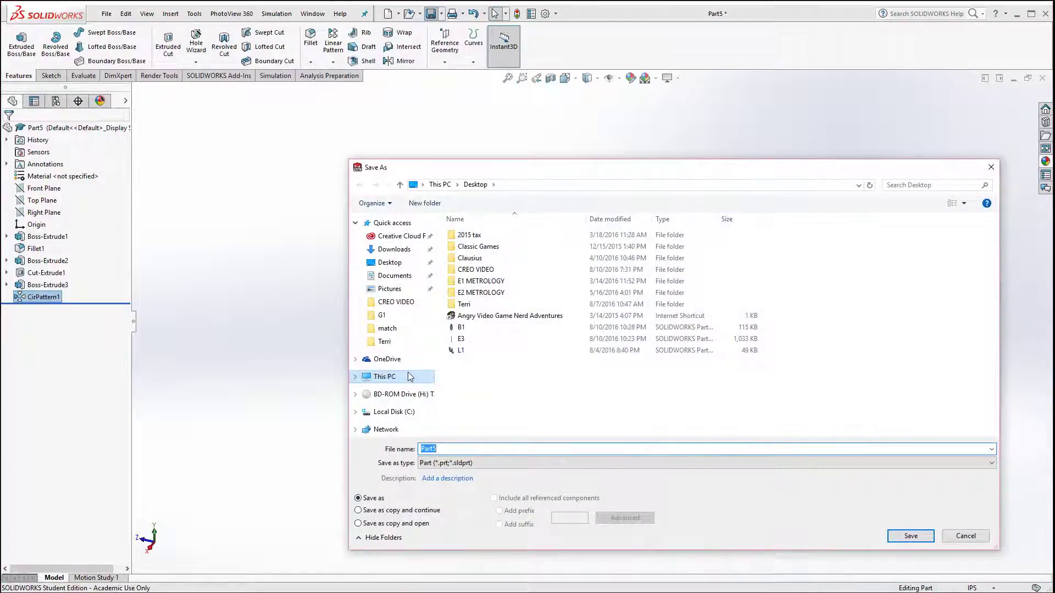
pyautogui.write('C1')
pyautogui.click(910, 535)
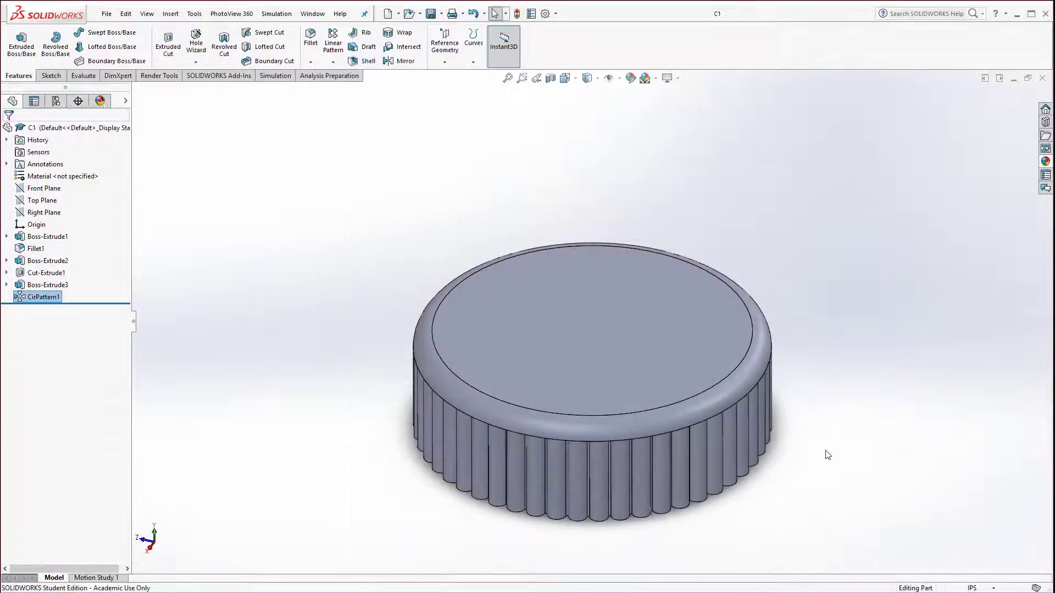
# Step: Create a new assembly and insert the bottle part B1 at its origin
pyautogui.click(108, 16)
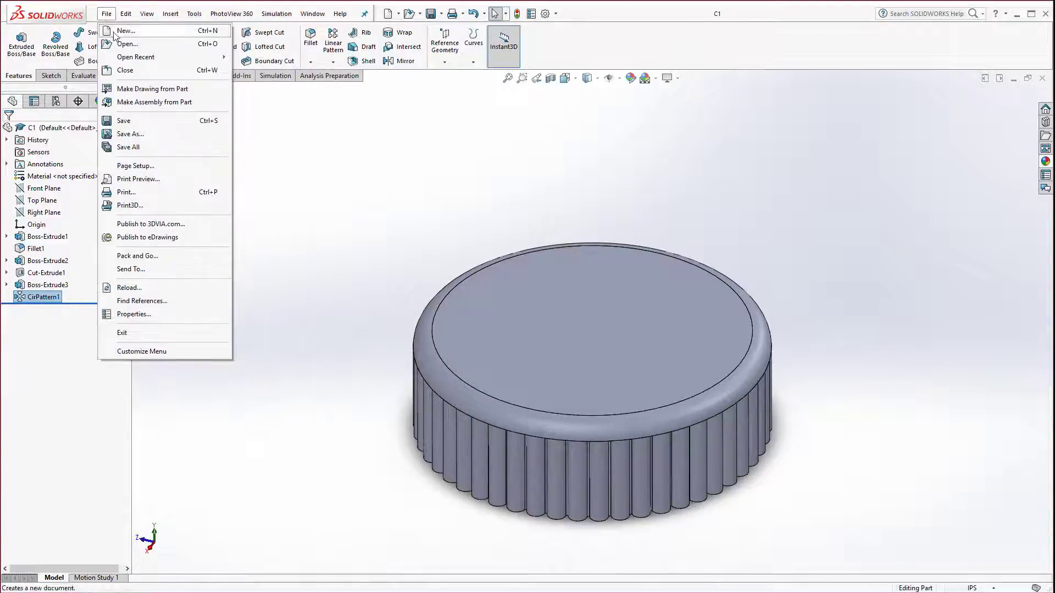
pyautogui.click(118, 31)
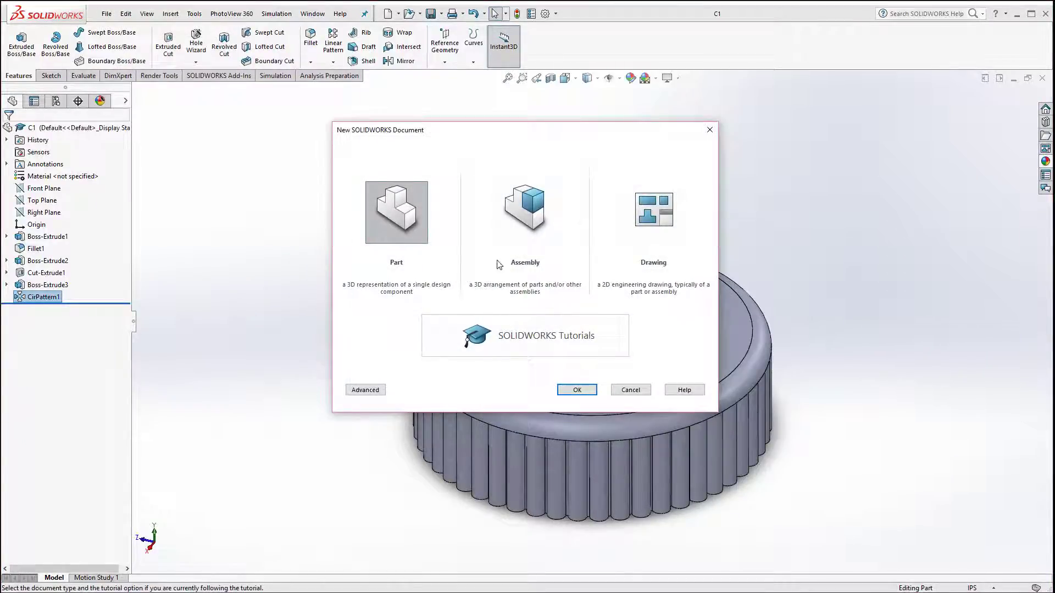
pyautogui.click(534, 228)
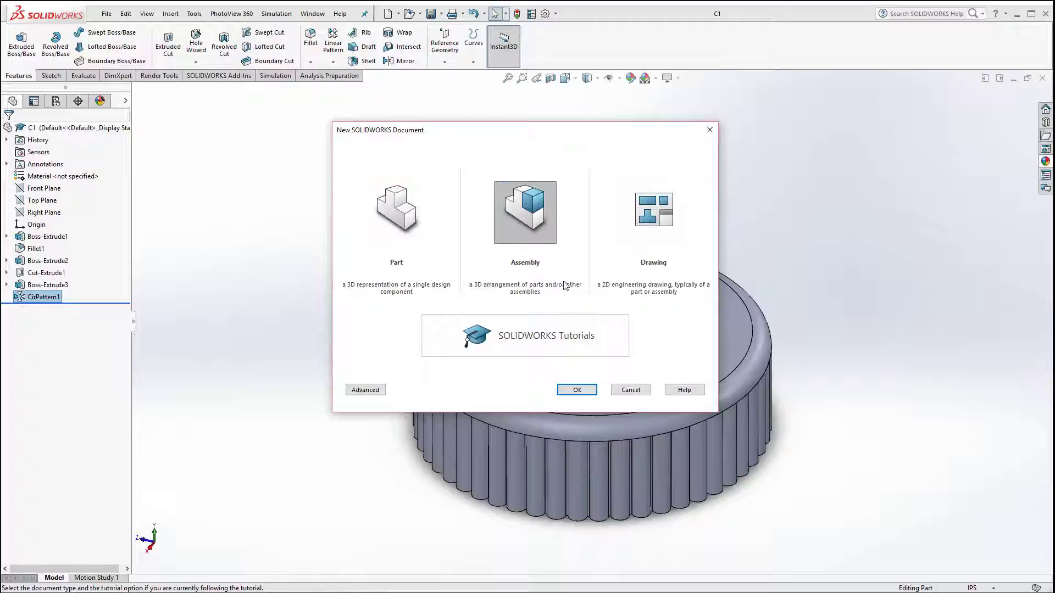
pyautogui.click(577, 390)
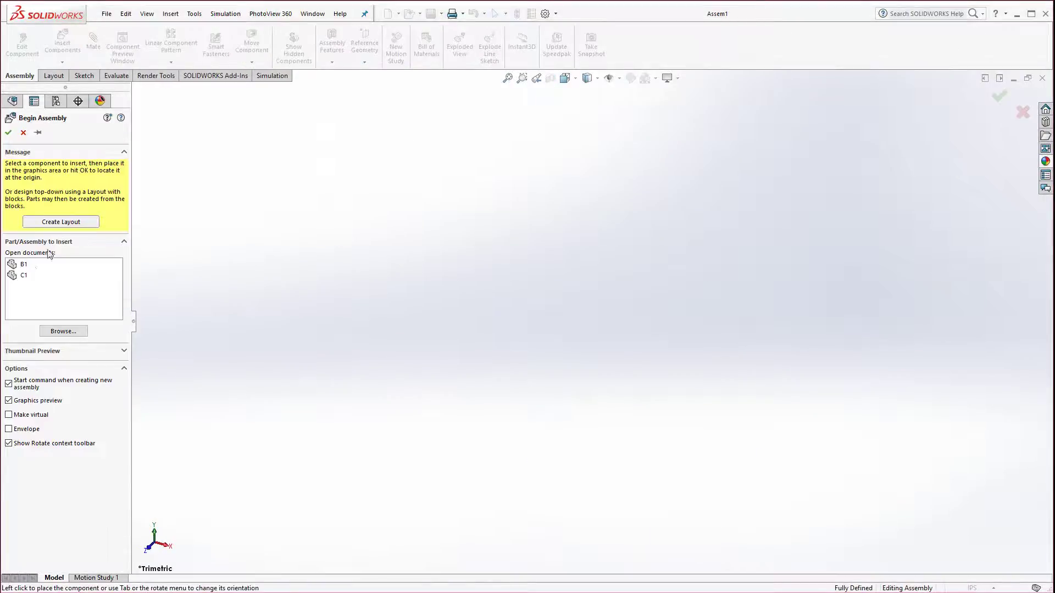
pyautogui.click(14, 268)
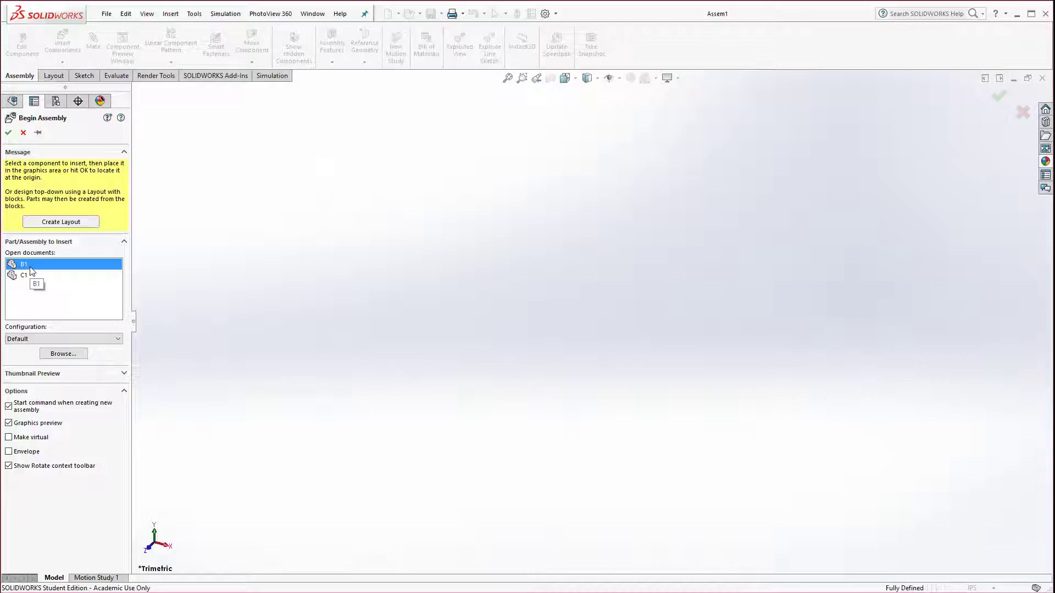
pyautogui.click(9, 134)
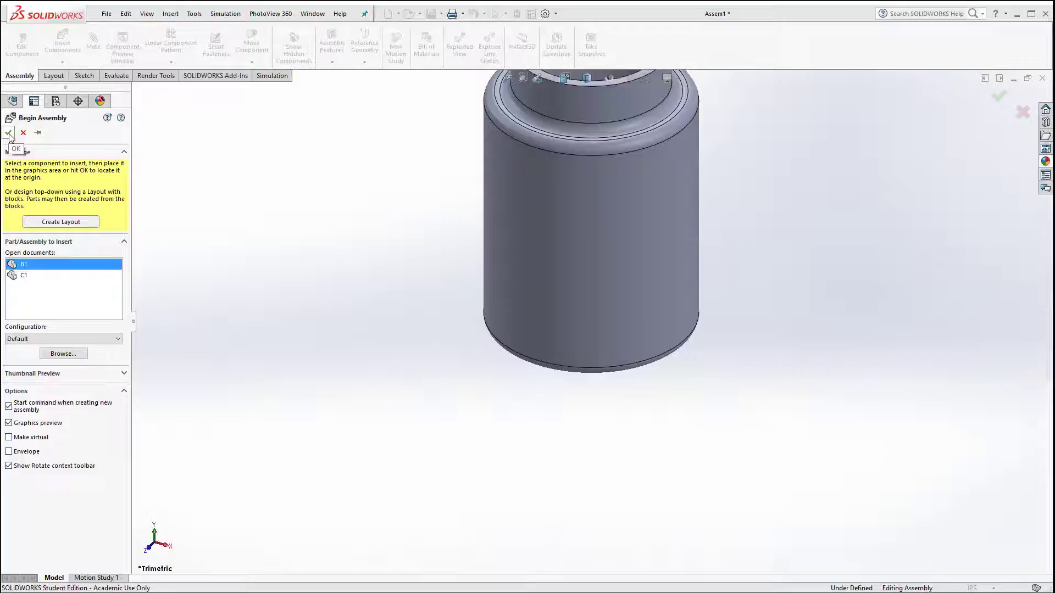
pyautogui.click(8, 134)
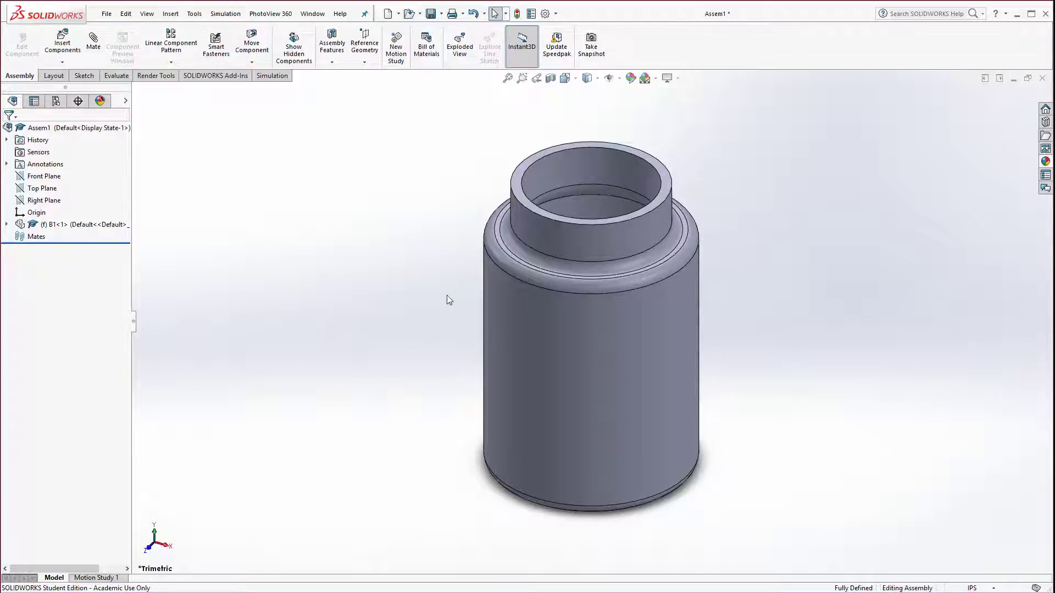
# Step: Insert the cap part C1 above the bottle and move it clear of the neck
pyautogui.click(63, 46)
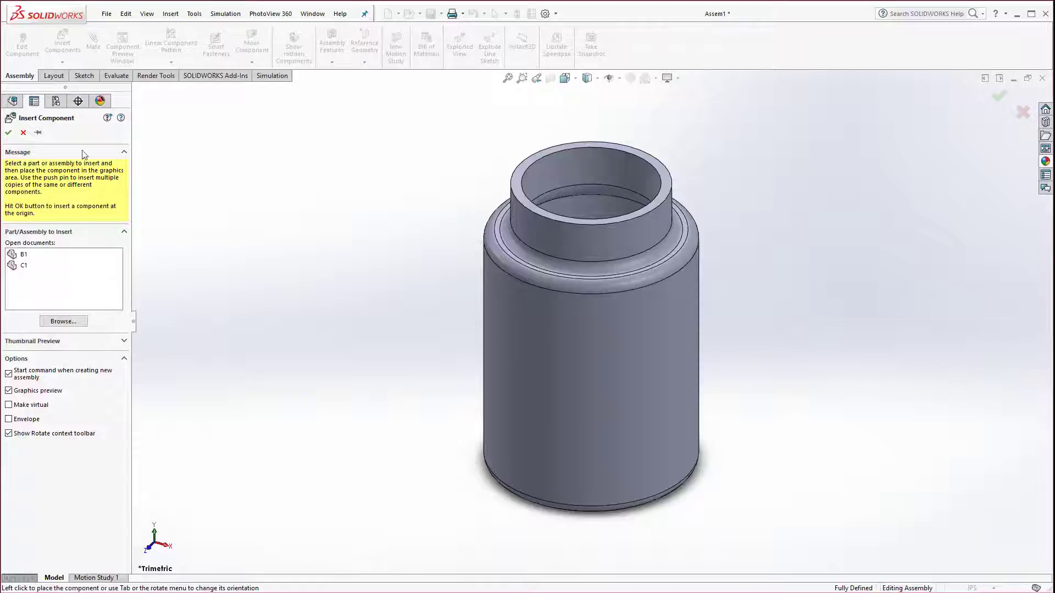
pyautogui.click(24, 267)
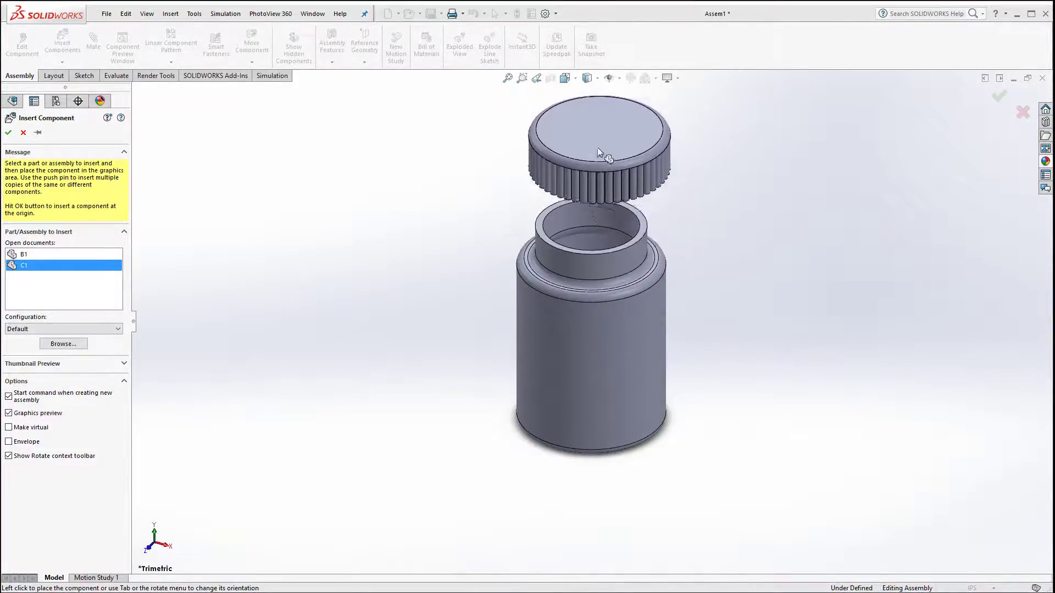
pyautogui.click(585, 135)
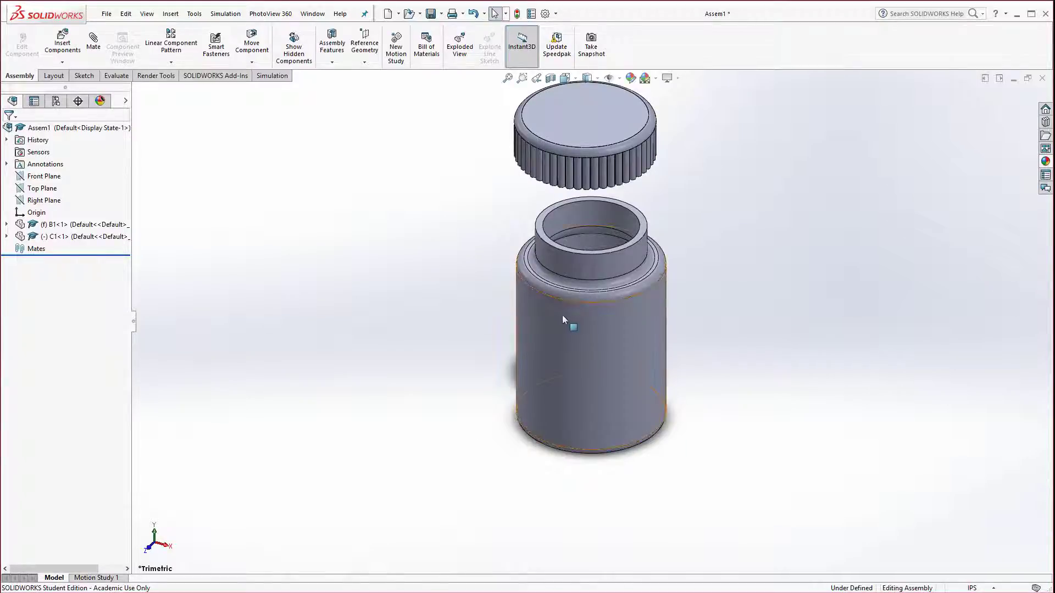
pyautogui.moveTo(476, 346); pyautogui.dragTo(412, 151, button='middle')
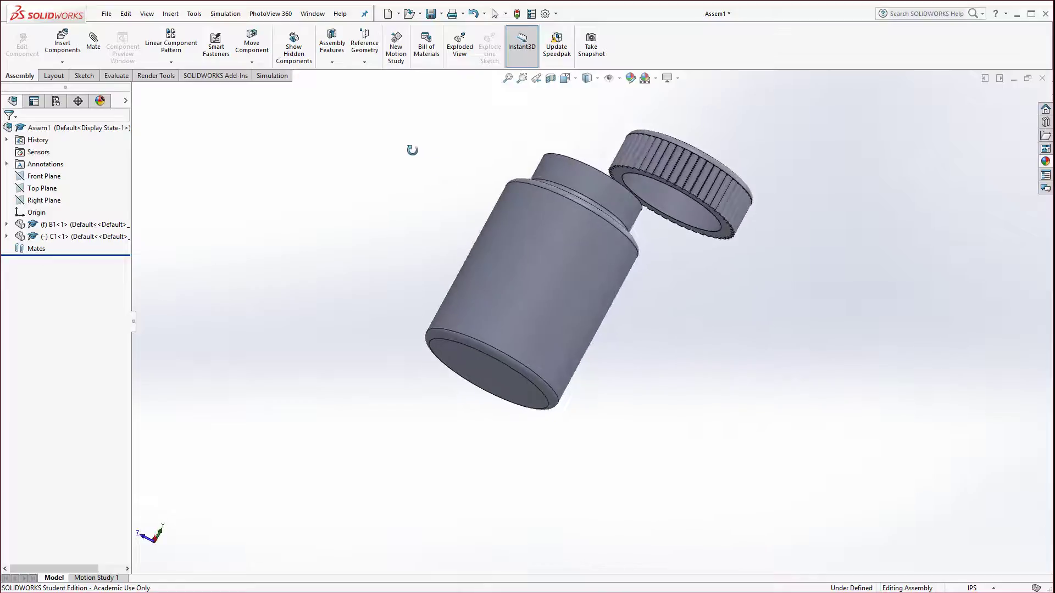
pyautogui.moveTo(714, 164); pyautogui.dragTo(739, 161, button='middle')
pyautogui.moveTo(739, 162); pyautogui.dragTo(706, 219, button='right')
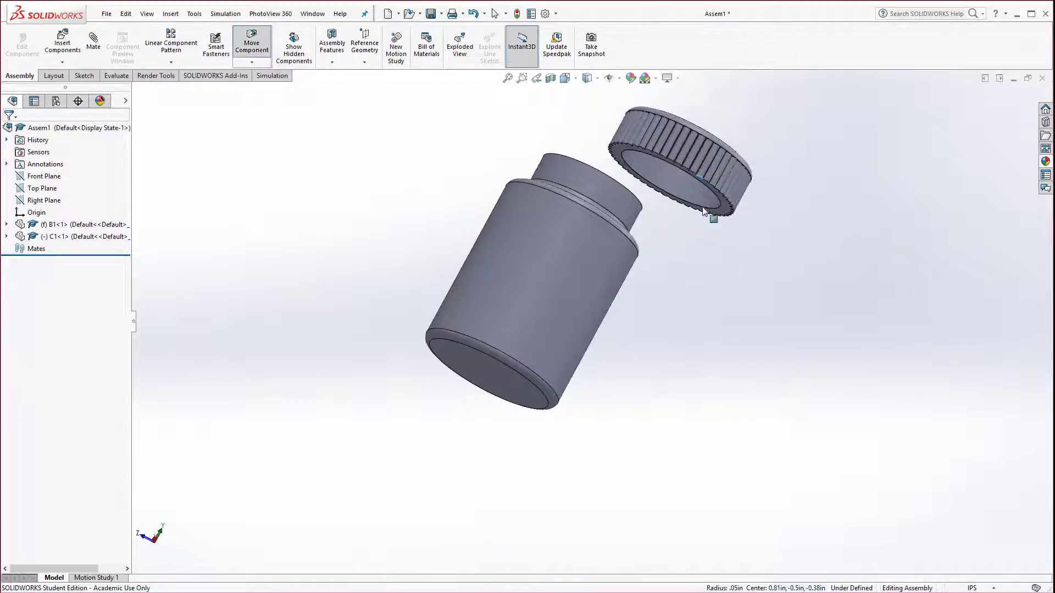
# Step: Add a concentric mate between the cap's inner cylindrical face and the outer face of the bottle's neck
pyautogui.scroll(-3, 641, 176)
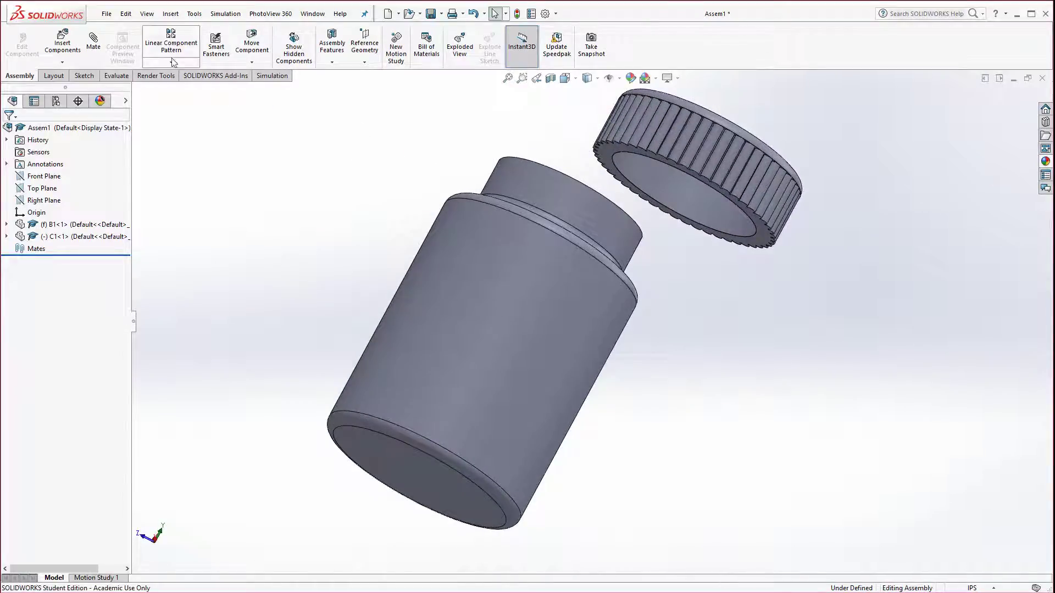
pyautogui.click(94, 44)
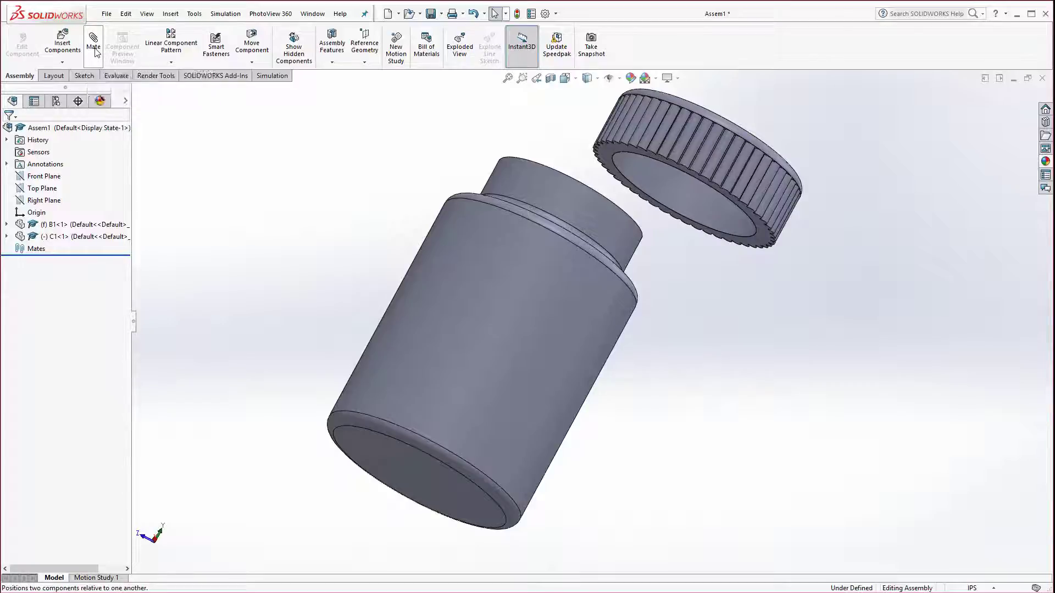
pyautogui.click(693, 201)
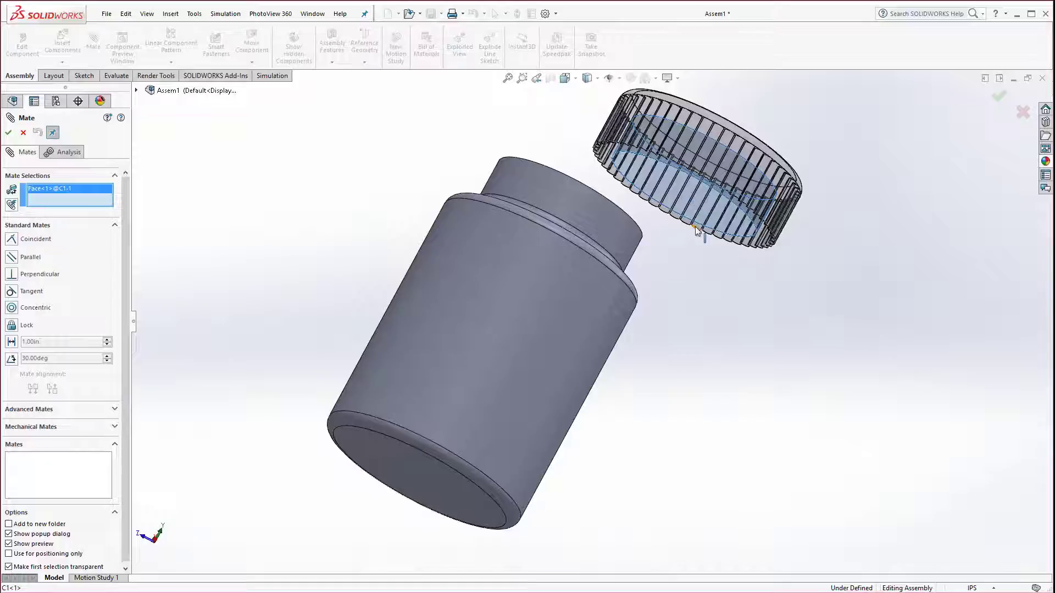
pyautogui.click(617, 239)
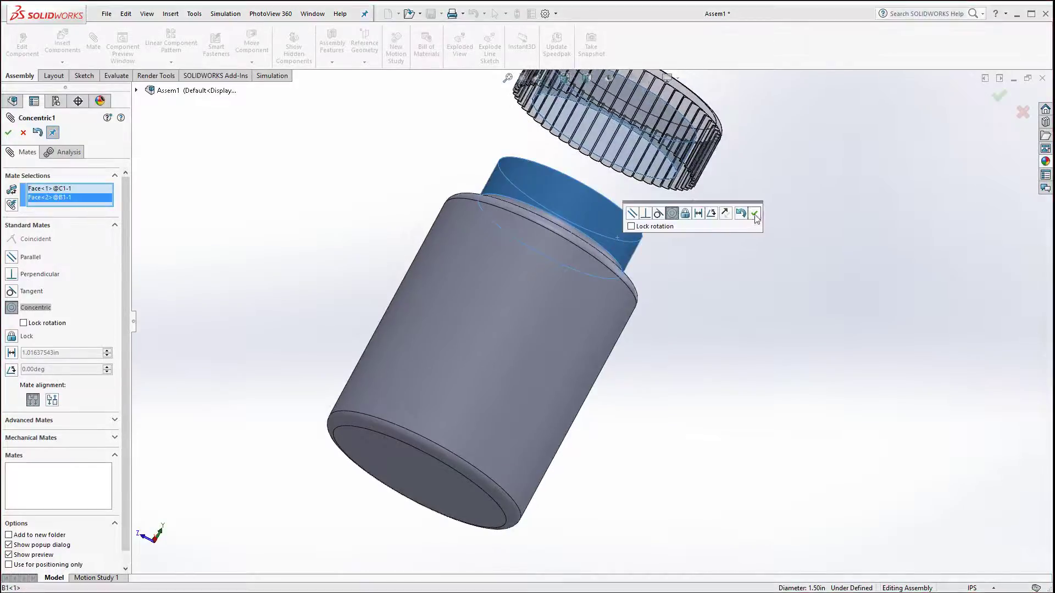
pyautogui.click(750, 212)
# Step: Add a coincident mate between the cap's flat inner face and the rim face of the bottle's neck
pyautogui.moveTo(690, 304); pyautogui.dragTo(694, 243, button='middle')
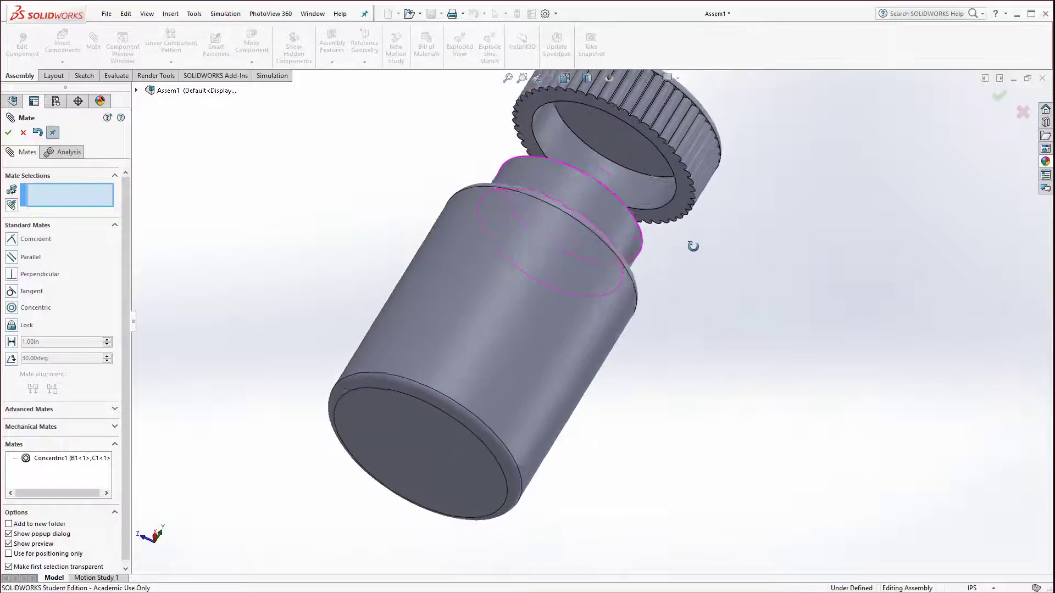
pyautogui.scroll(-3, 709, 231)
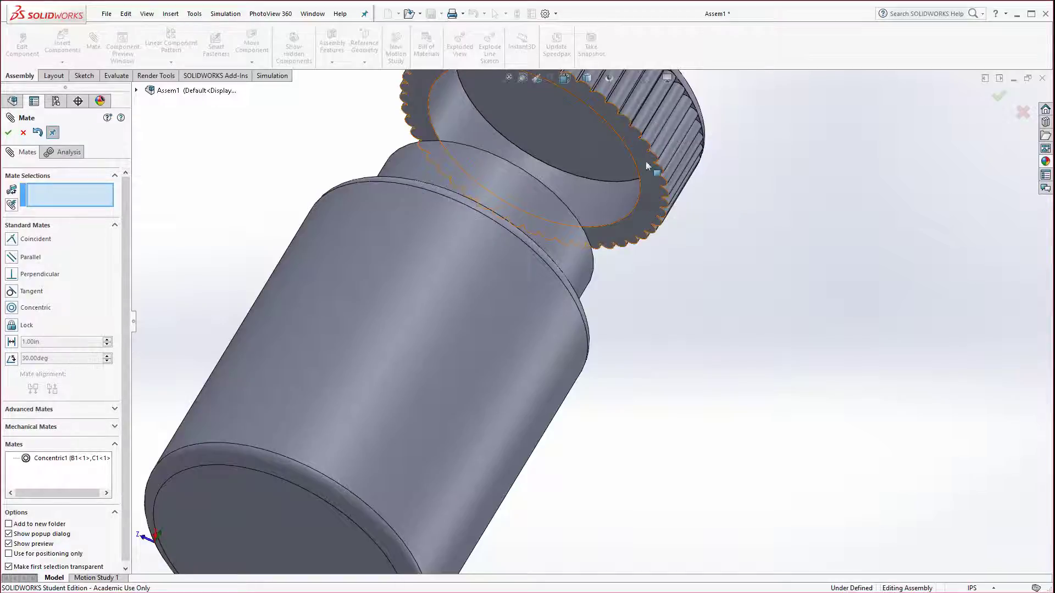
pyautogui.click(558, 133)
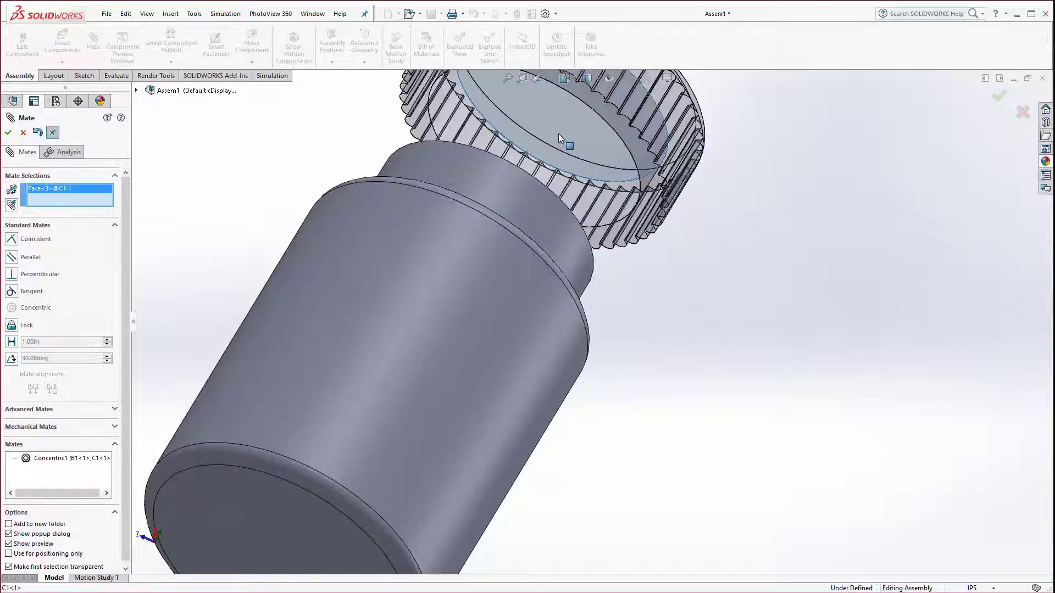
pyautogui.scroll(-5, 683, 317)
pyautogui.moveTo(718, 338); pyautogui.dragTo(629, 410, button='middle')
pyautogui.scroll(-4, 603, 321)
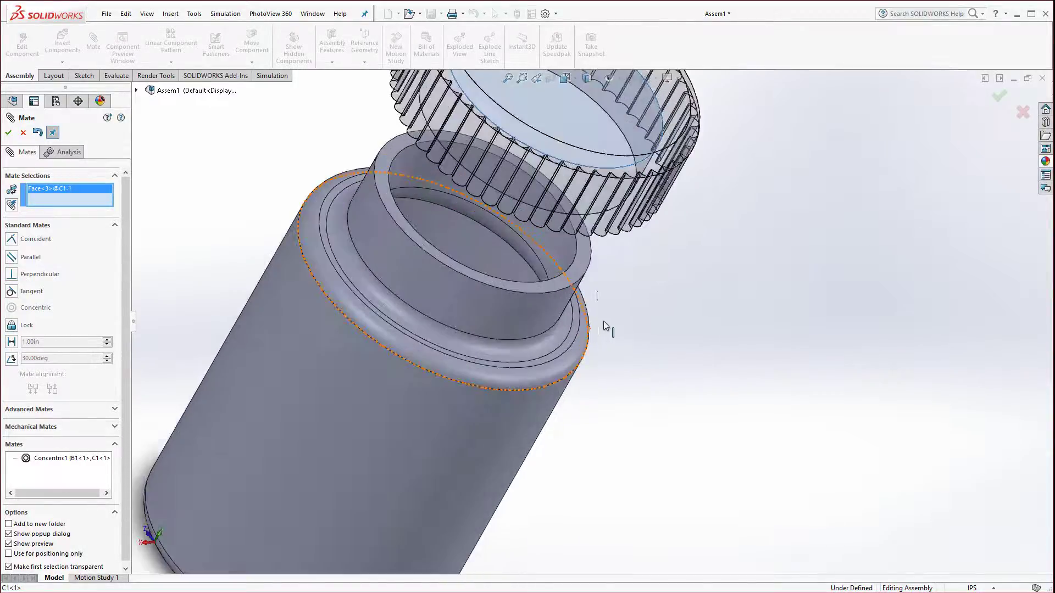
pyautogui.click(577, 273)
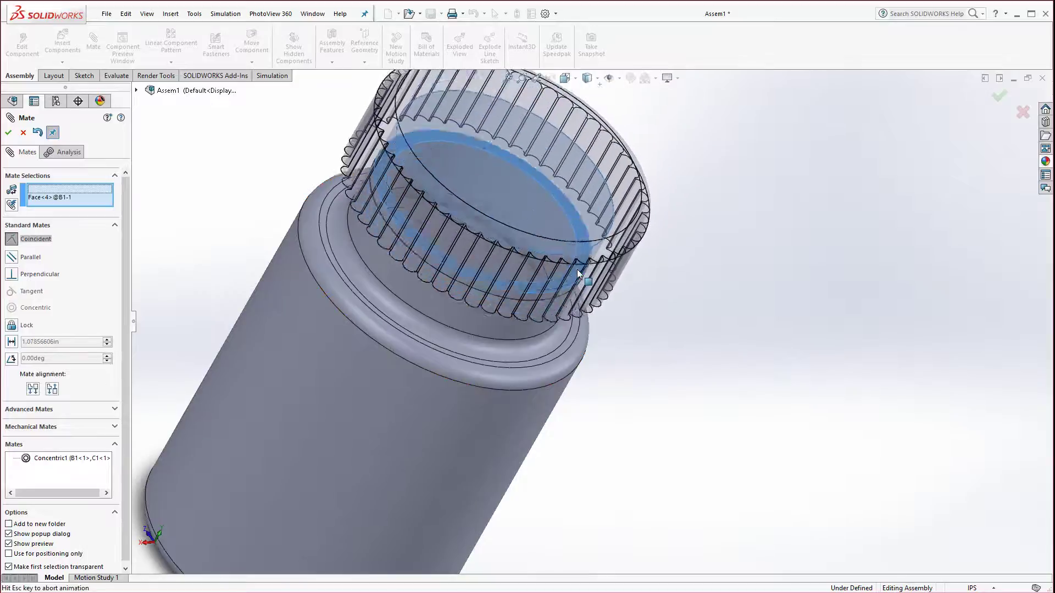
pyautogui.click(704, 252)
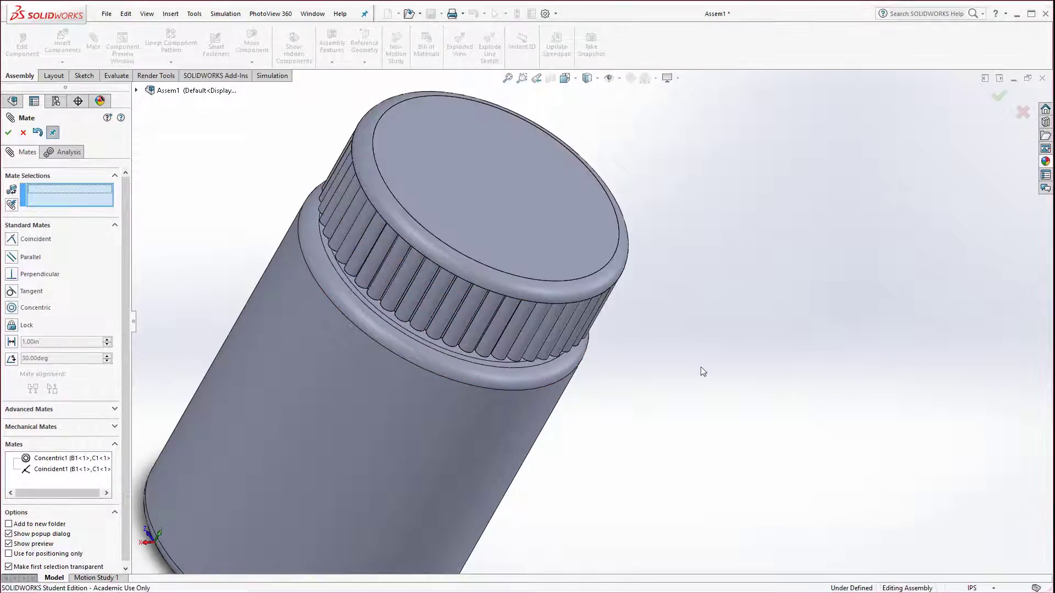
# Step: Accept the mates between the bottle and the cap and leave the Mate command
pyautogui.click(9, 132)
pyautogui.scroll(3, 208, 245)
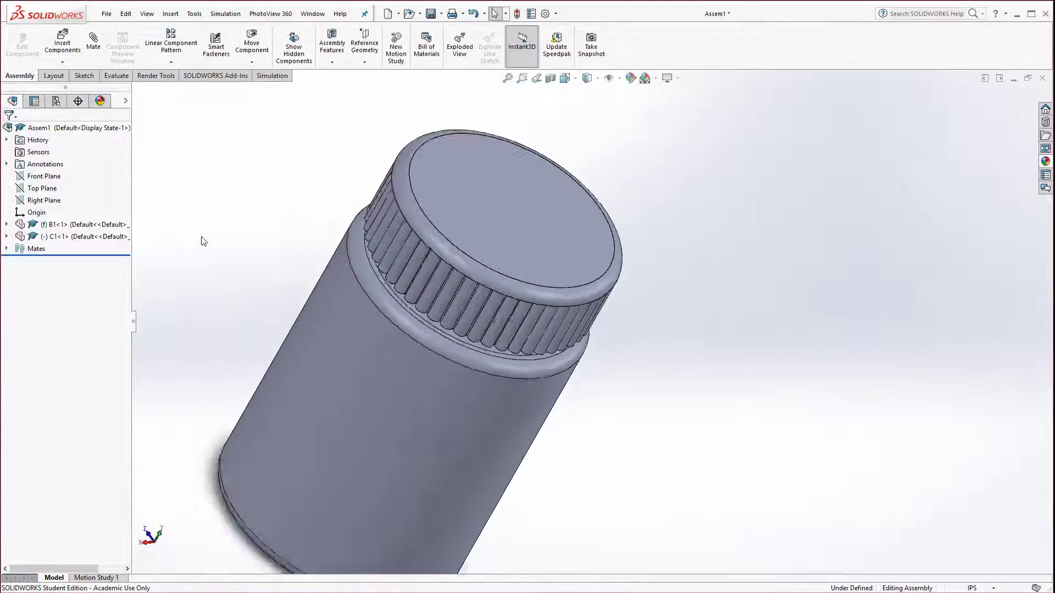
pyautogui.scroll(-2, 390, 339)
pyautogui.scroll(1, 403, 238)
pyautogui.moveTo(379, 239); pyautogui.dragTo(362, 206, button='middle')
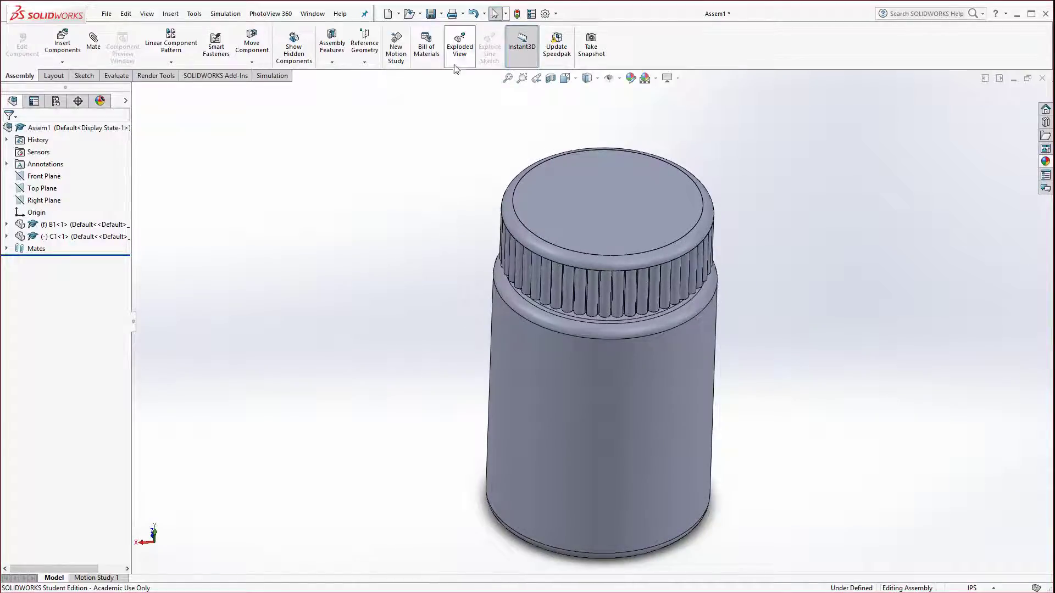
# Step: Create an exploded view that lifts the cap about 1.36 in straight up off the bottle along the Y axis
pyautogui.click(459, 46)
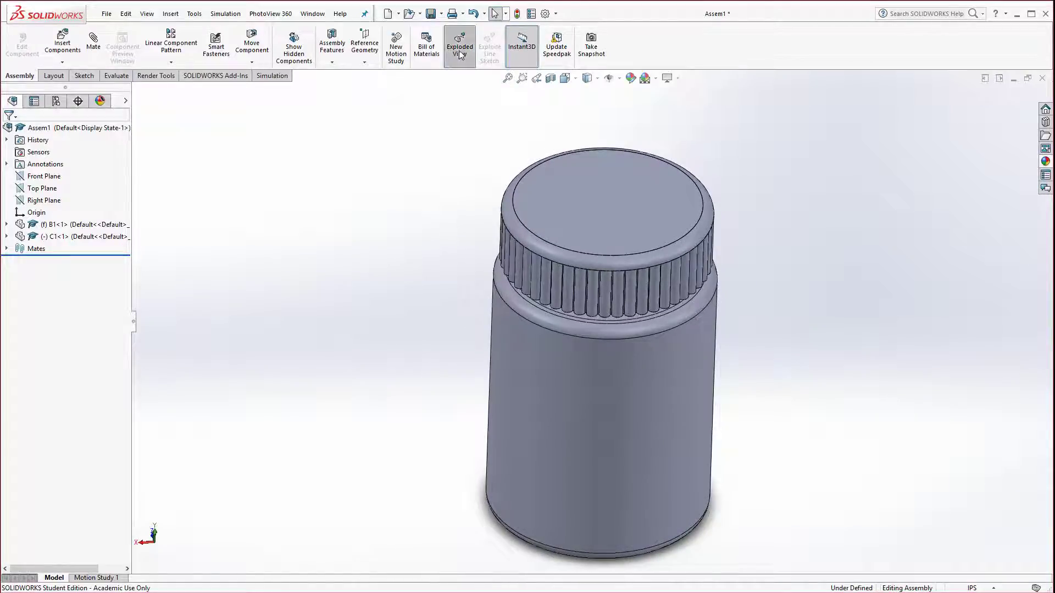
pyautogui.click(611, 214)
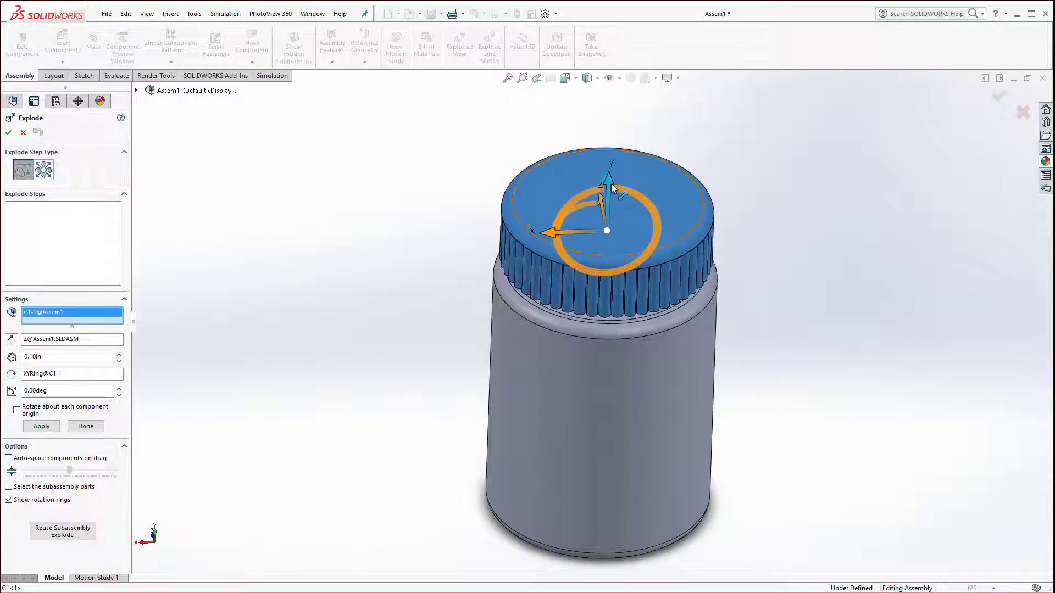
pyautogui.moveTo(612, 188); pyautogui.dragTo(598, 59)
pyautogui.scroll(3, 591, 247)
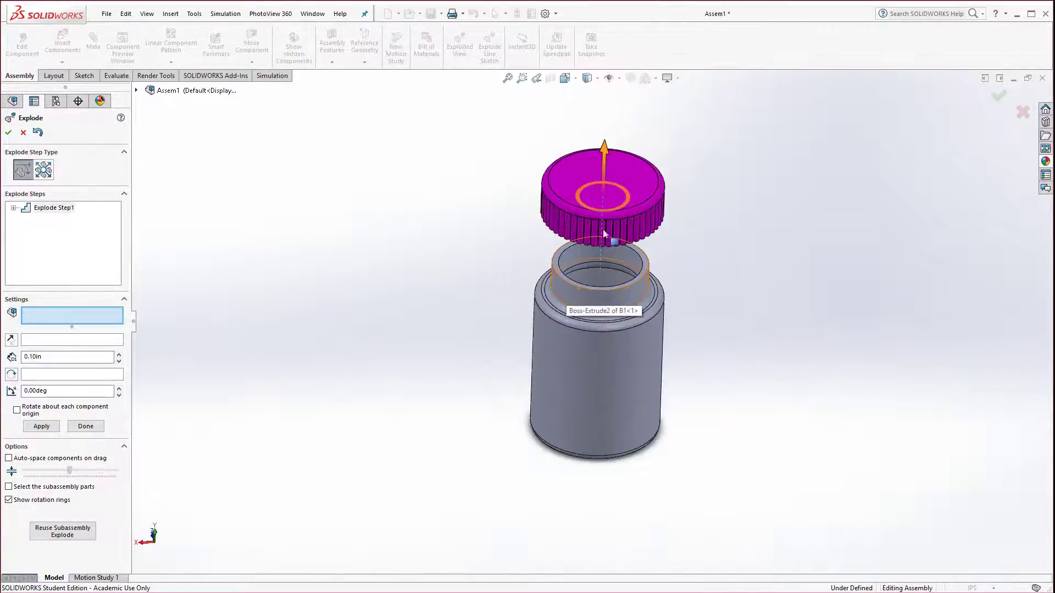
pyautogui.moveTo(605, 150)
pyautogui.mouseDown()
pyautogui.moveTo(603, 131)
pyautogui.moveTo(601, 144)
pyautogui.mouseUp()
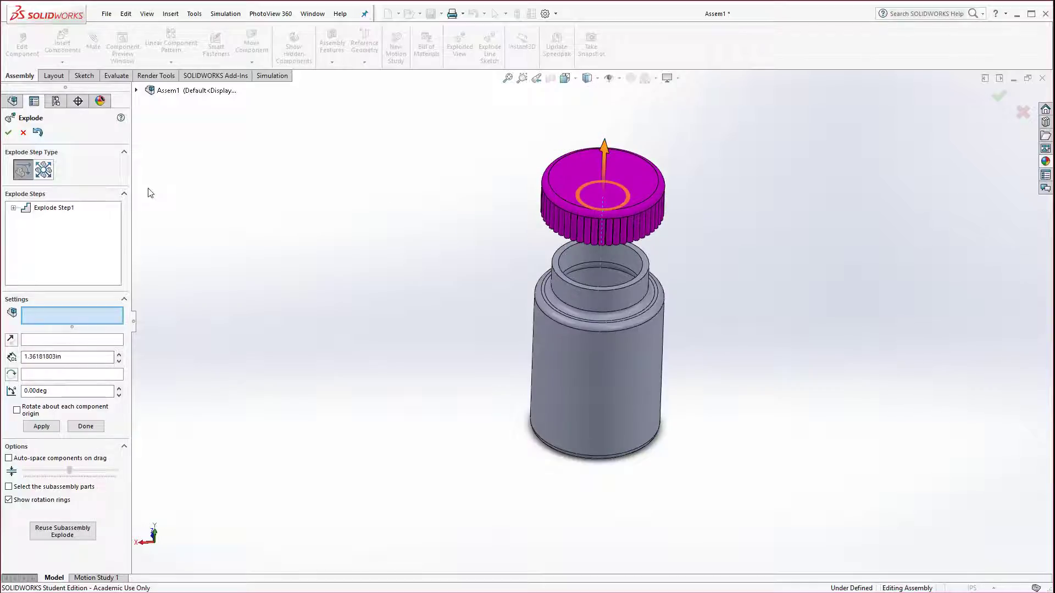
pyautogui.click(8, 133)
# Step: Collapse the assembly's exploded view to put the cap back on the bottle
pyautogui.moveTo(393, 372); pyautogui.dragTo(419, 248, button='middle')
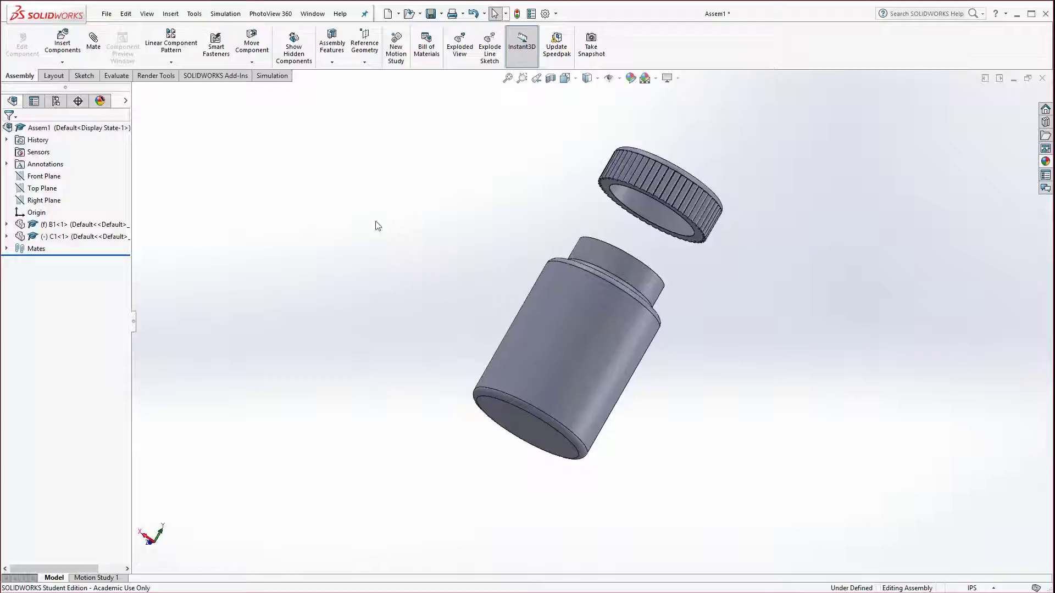
pyautogui.rightClick(54, 130)
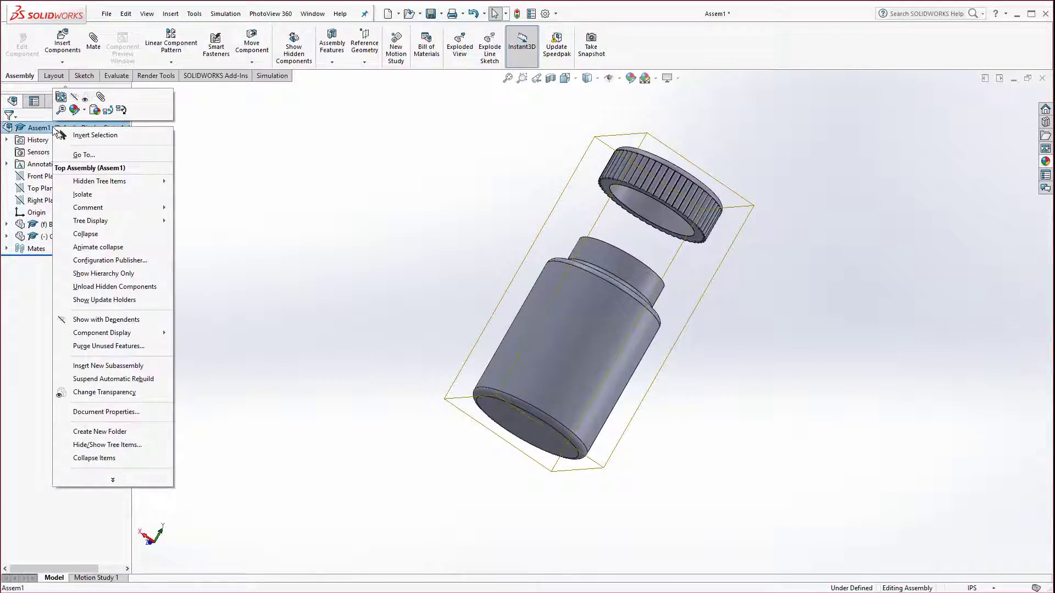
pyautogui.click(86, 234)
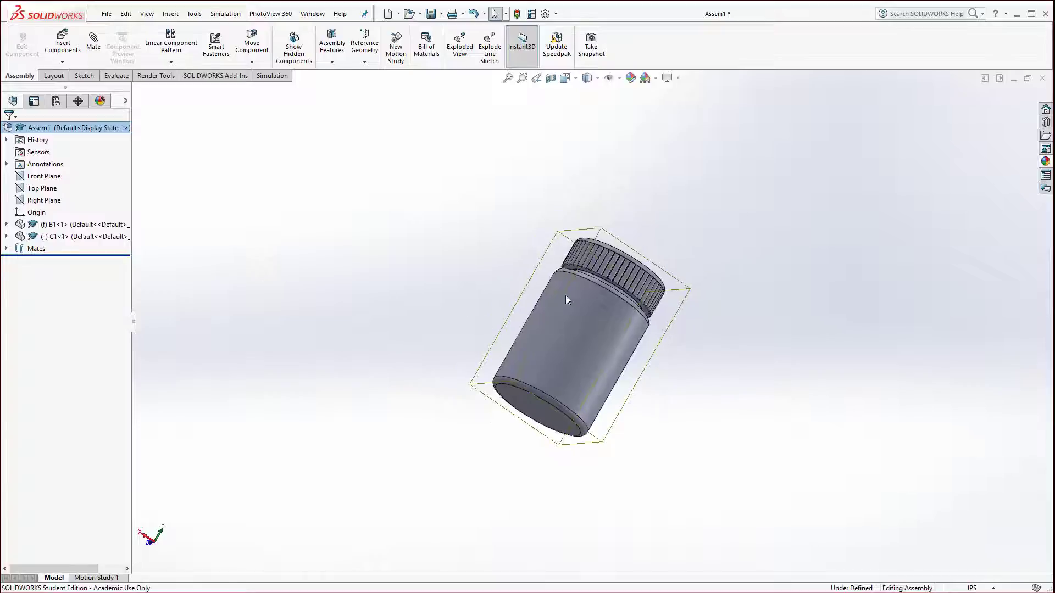
# Step: Save the assembly to the Desktop as A1
pyautogui.moveTo(565, 295); pyautogui.dragTo(539, 368, button='middle')
pyautogui.scroll(1, 533, 360)
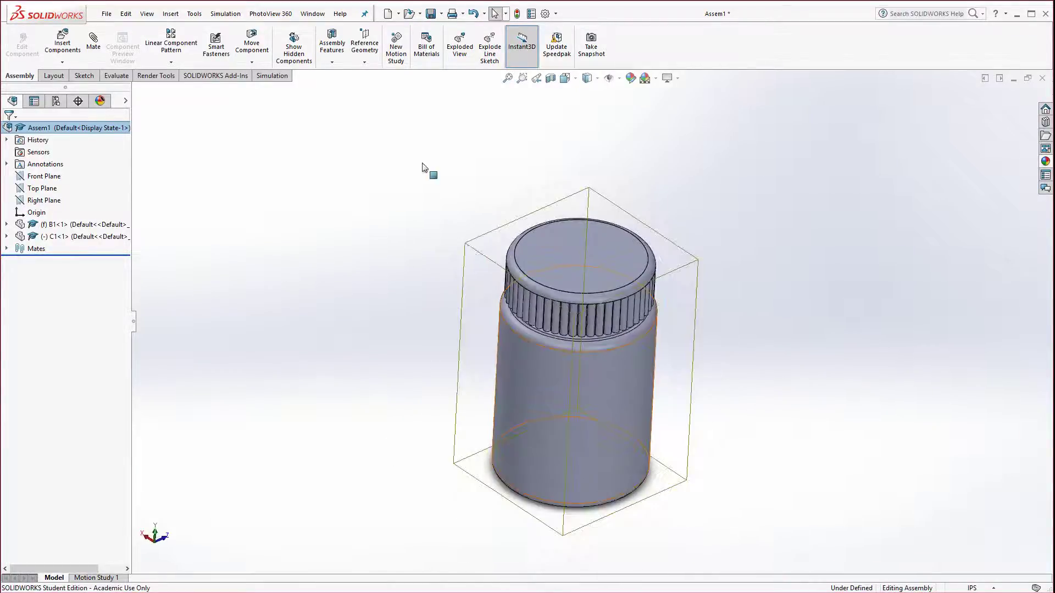
pyautogui.click(431, 14)
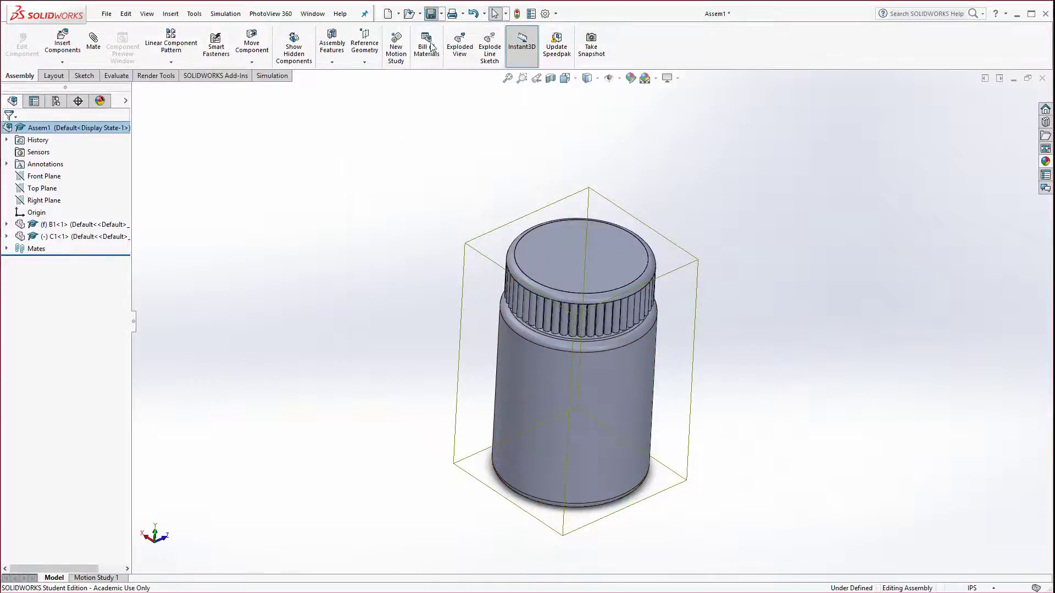
pyautogui.write('A1')
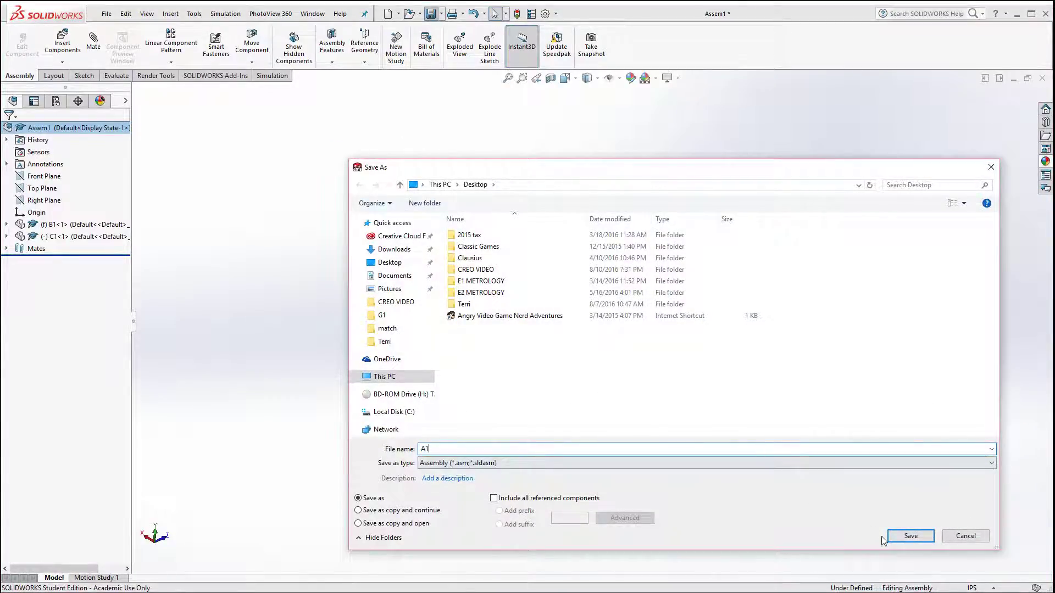
pyautogui.click(910, 536)
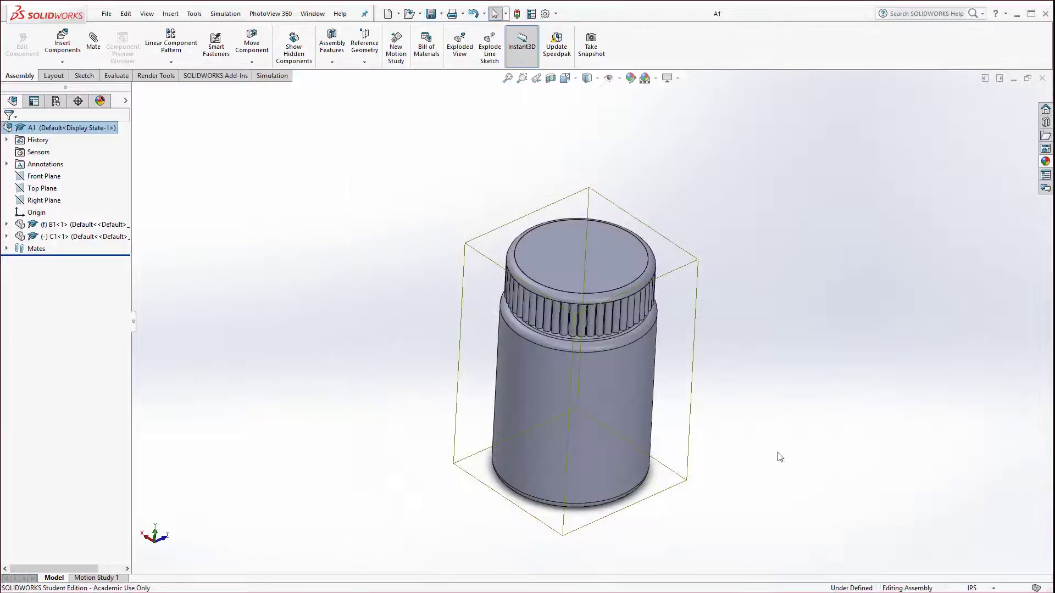
# Step: Make a drawing from the assembly using the standard A (ANSI) Landscape sheet format
pyautogui.click(107, 14)
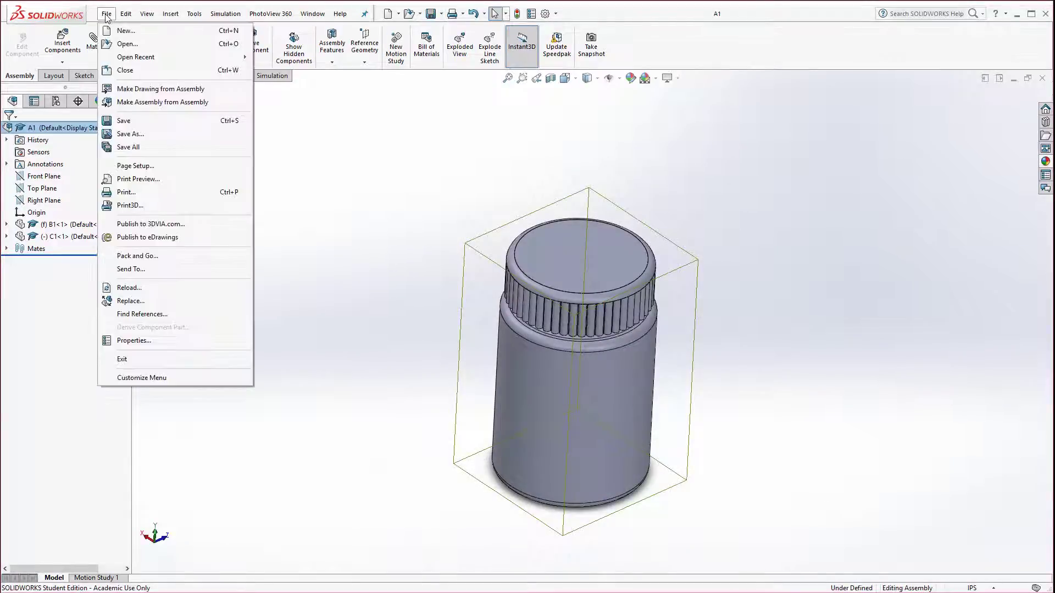
pyautogui.click(130, 90)
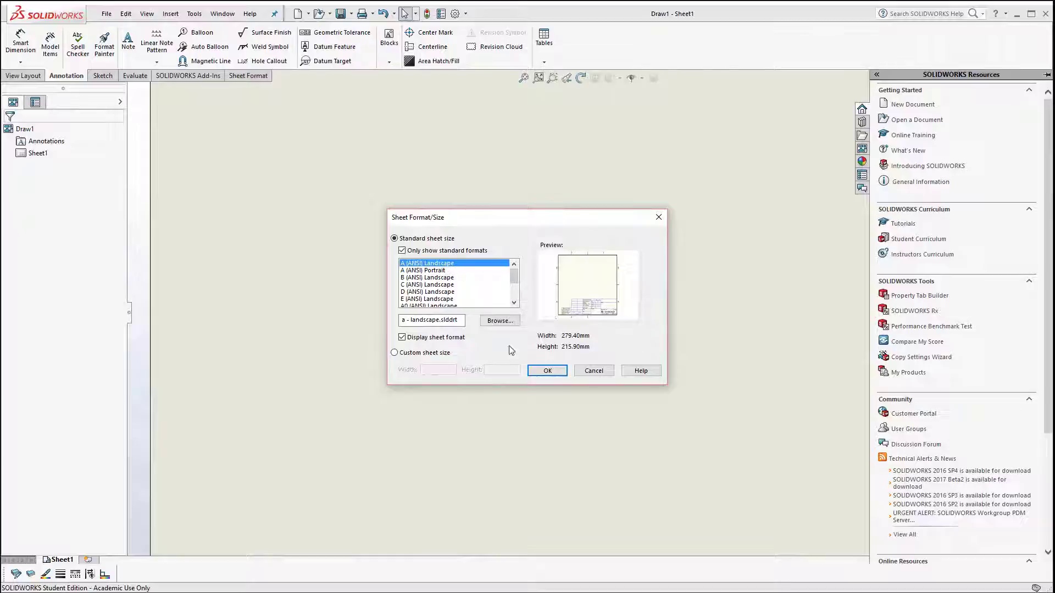
pyautogui.click(545, 371)
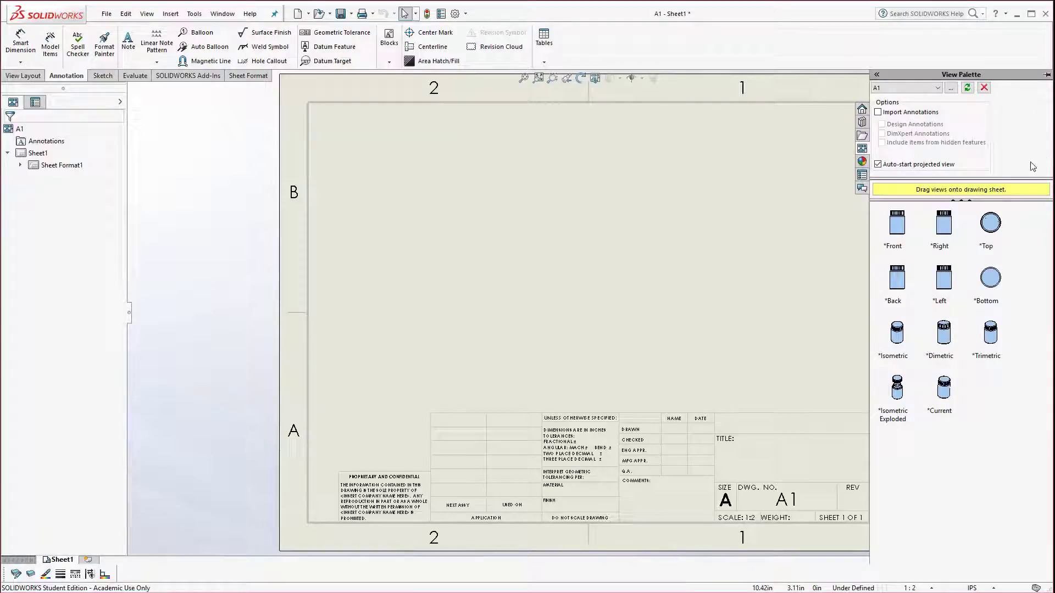
# Step: Place the assembly's front view on the left part of the sheet, with projected views directly above and below it
pyautogui.moveTo(897, 225)
pyautogui.mouseDown()
pyautogui.moveTo(656, 286)
pyautogui.moveTo(413, 326)
pyautogui.mouseUp()
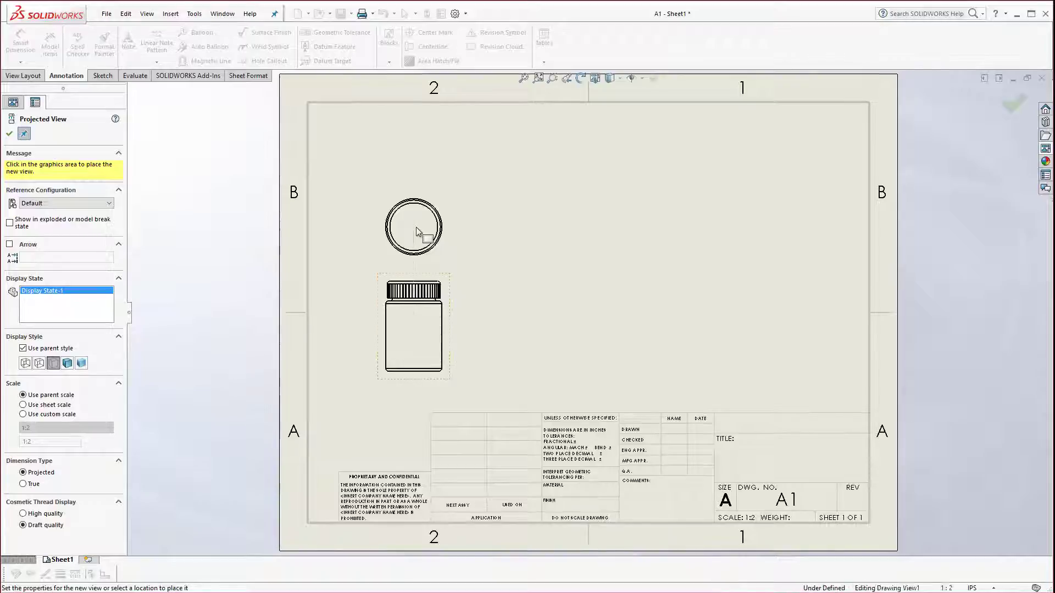
pyautogui.click(419, 243)
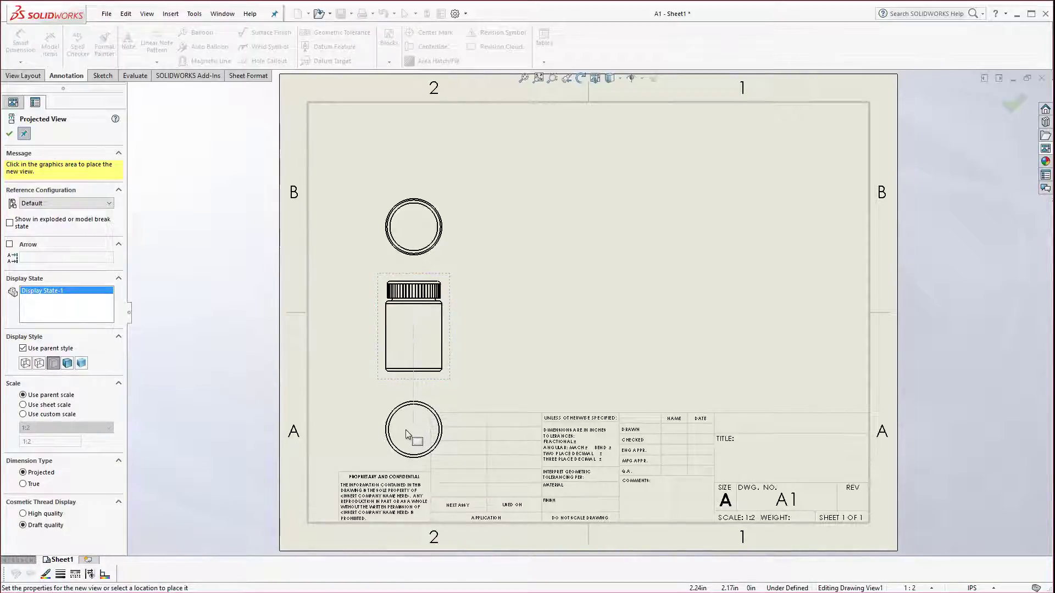
pyautogui.click(406, 434)
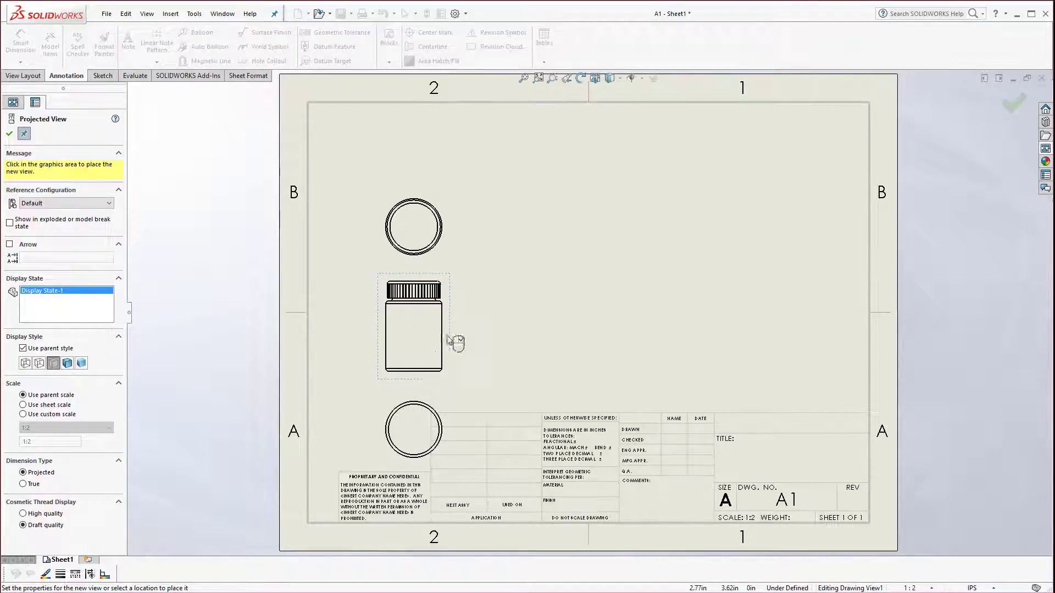
pyautogui.press('Escape')
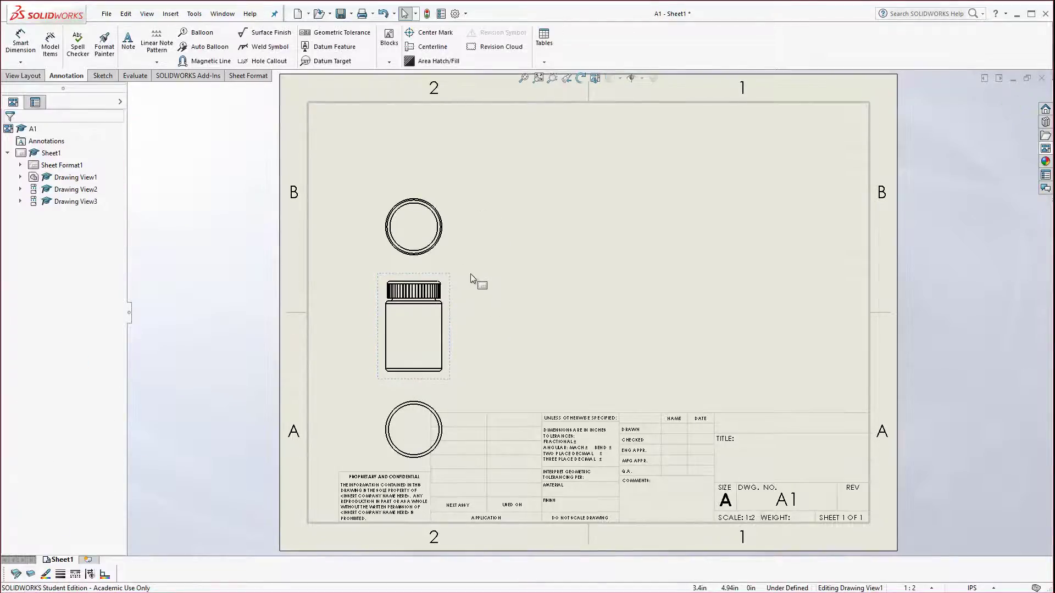
# Step: Delete the projected view above the front view
pyautogui.click(448, 257)
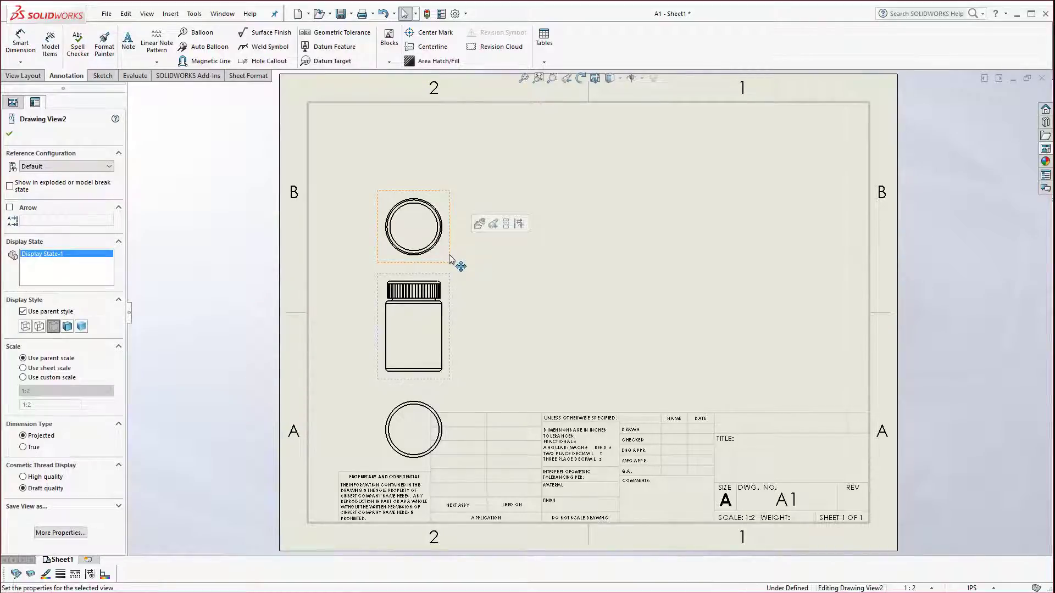
pyautogui.press('Delete')
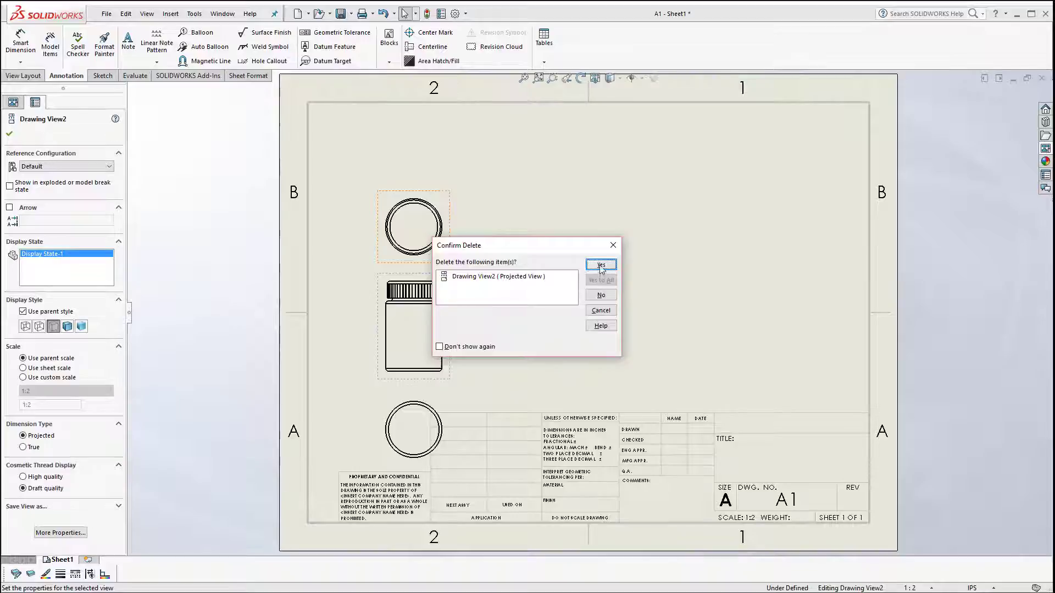
pyautogui.click(600, 265)
# Step: Move the front view up and slightly left, and bring the projected view below it closer, clear of the title block
pyautogui.moveTo(459, 290); pyautogui.dragTo(446, 269)
pyautogui.moveTo(440, 407); pyautogui.dragTo(439, 375)
pyautogui.moveTo(436, 329); pyautogui.dragTo(429, 287)
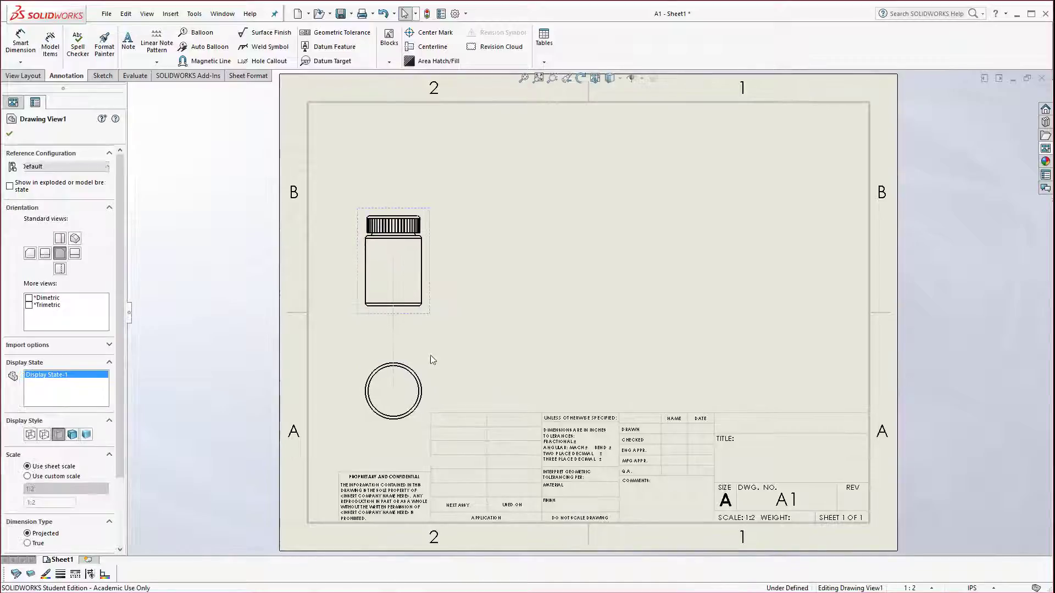
pyautogui.moveTo(429, 375); pyautogui.dragTo(436, 344)
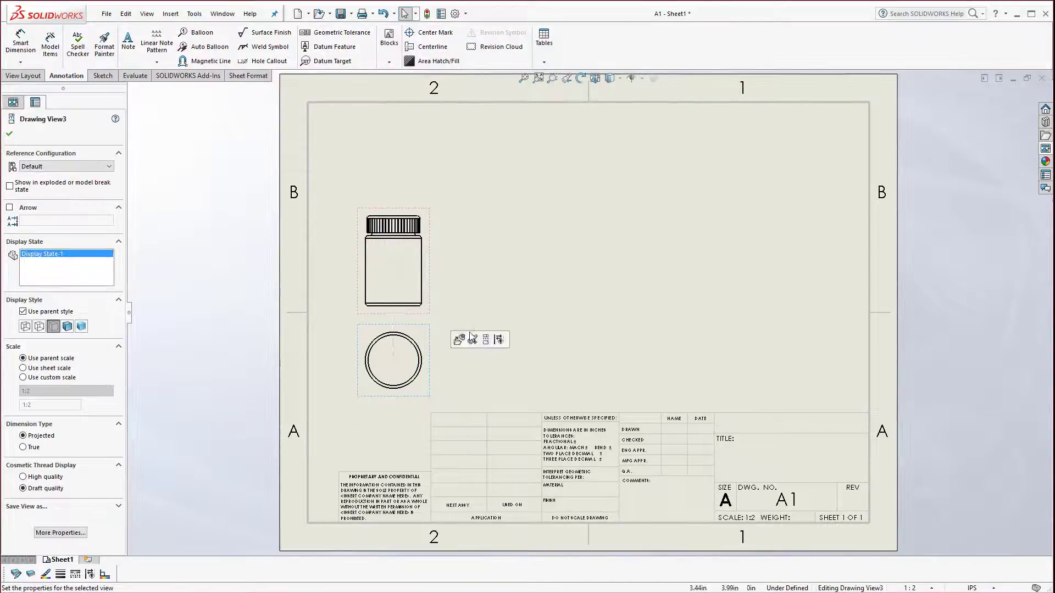
pyautogui.click(499, 378)
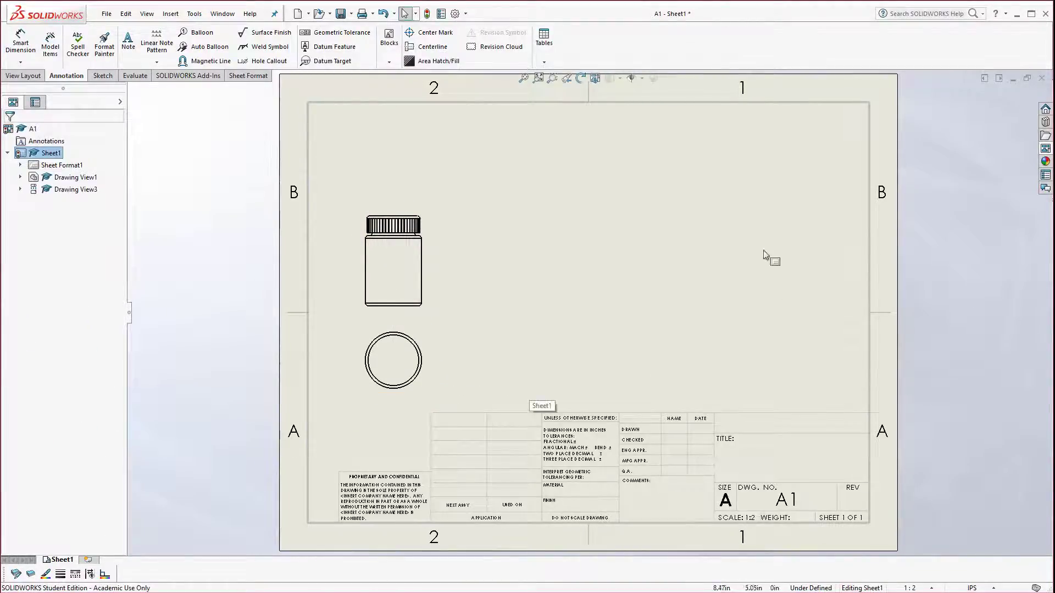
# Step: Place the Isometric Exploded view of the assembly on the right part of the sheet, above the title block
pyautogui.click(1046, 151)
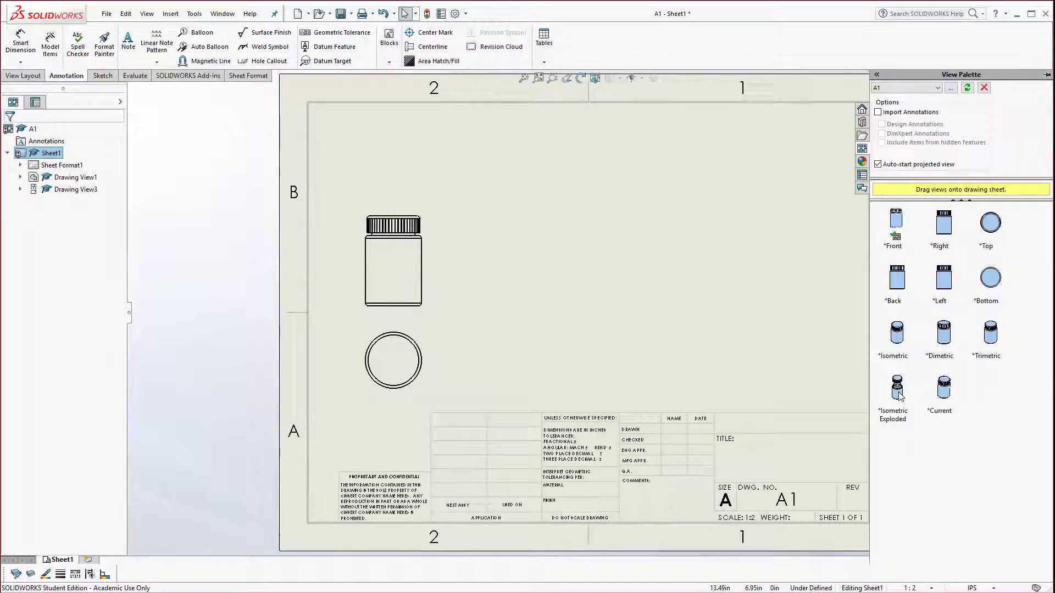
pyautogui.moveTo(899, 395); pyautogui.dragTo(780, 282)
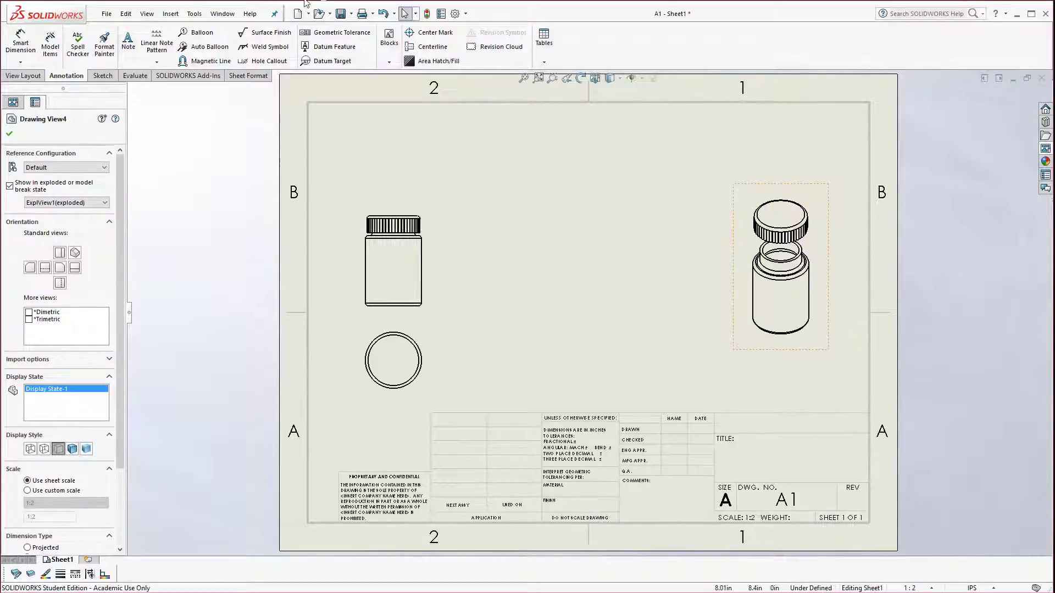
pyautogui.click(224, 14)
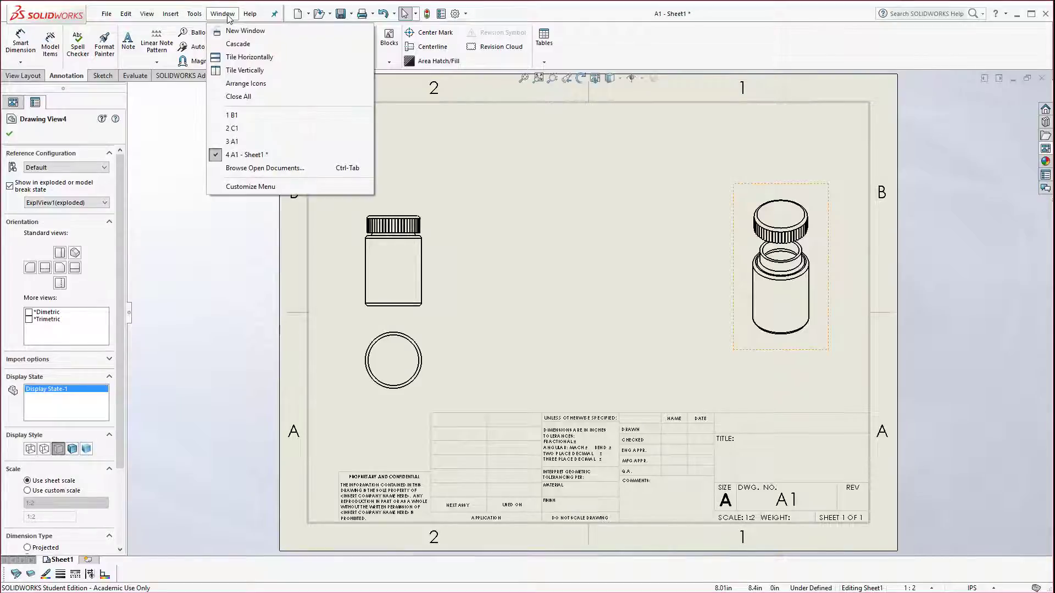
pyautogui.moveTo(237, 149)
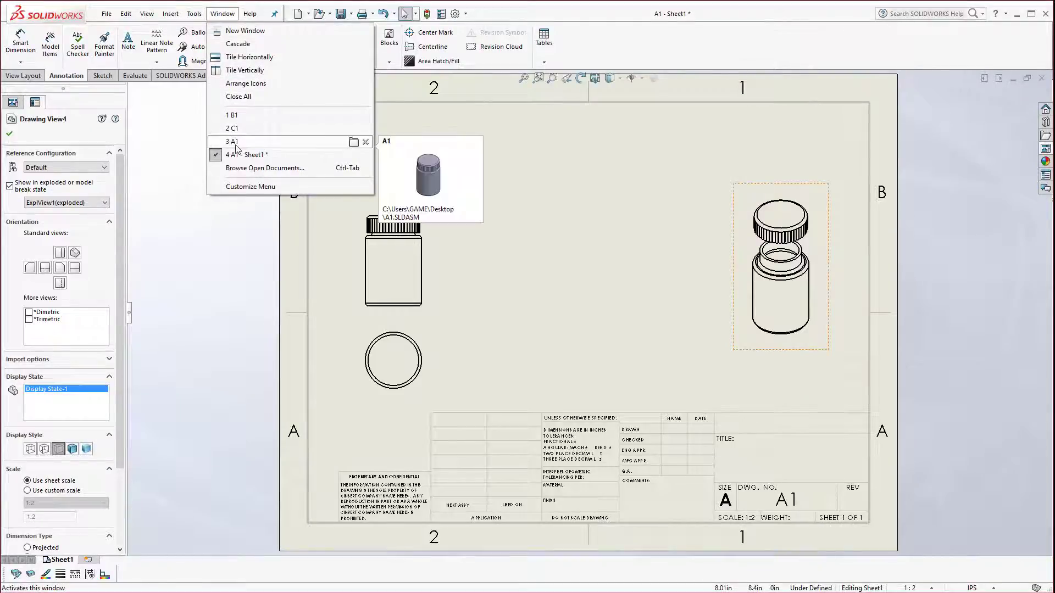
pyautogui.click(600, 277)
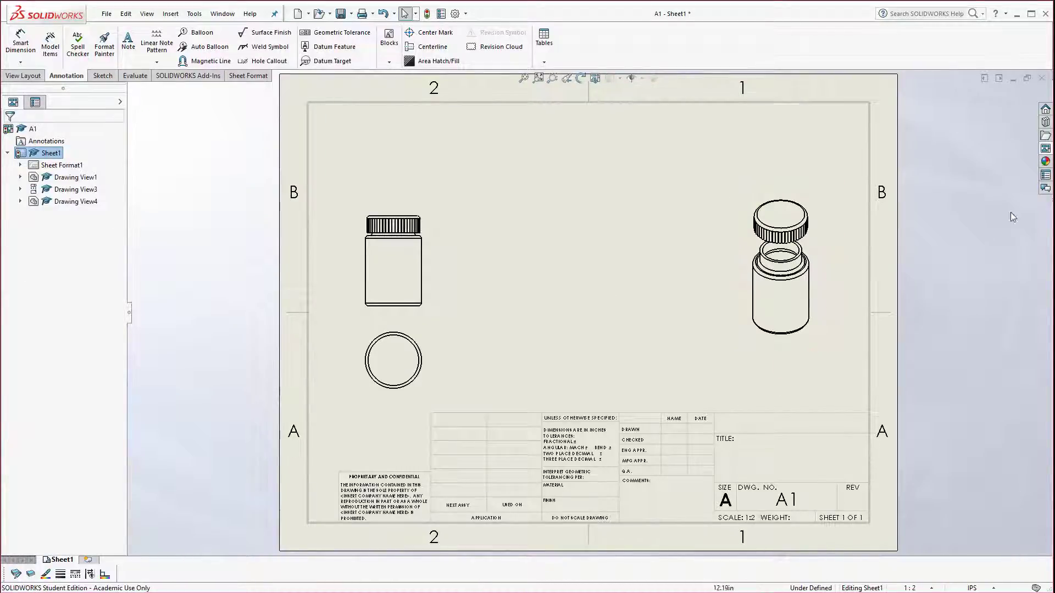
pyautogui.click(1045, 148)
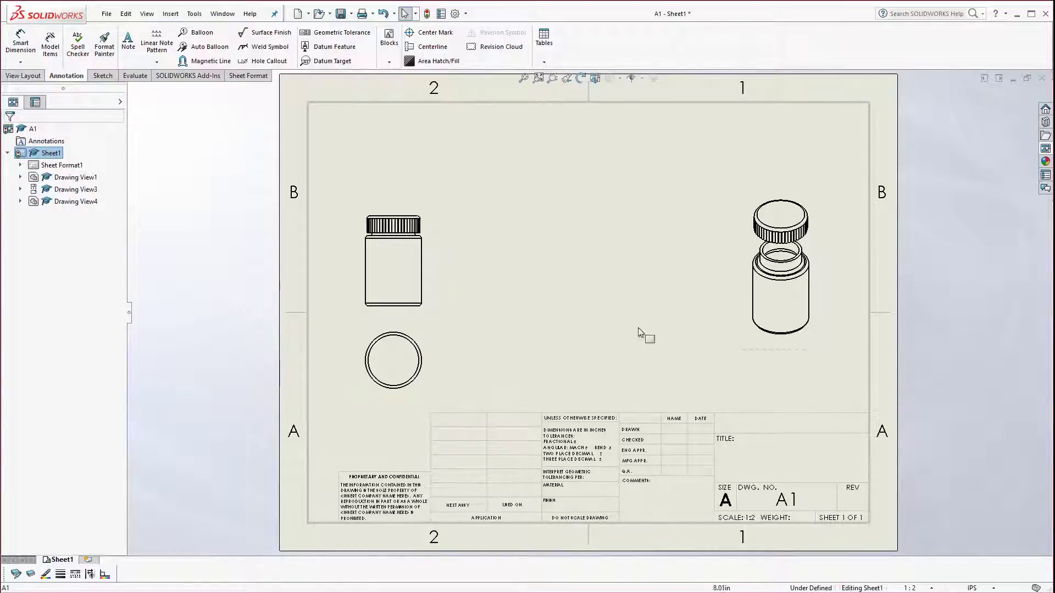
# Step: Set the tangent edges of the front, projected and exploded isometric views to Tangent Edges With Font
pyautogui.click(424, 354)
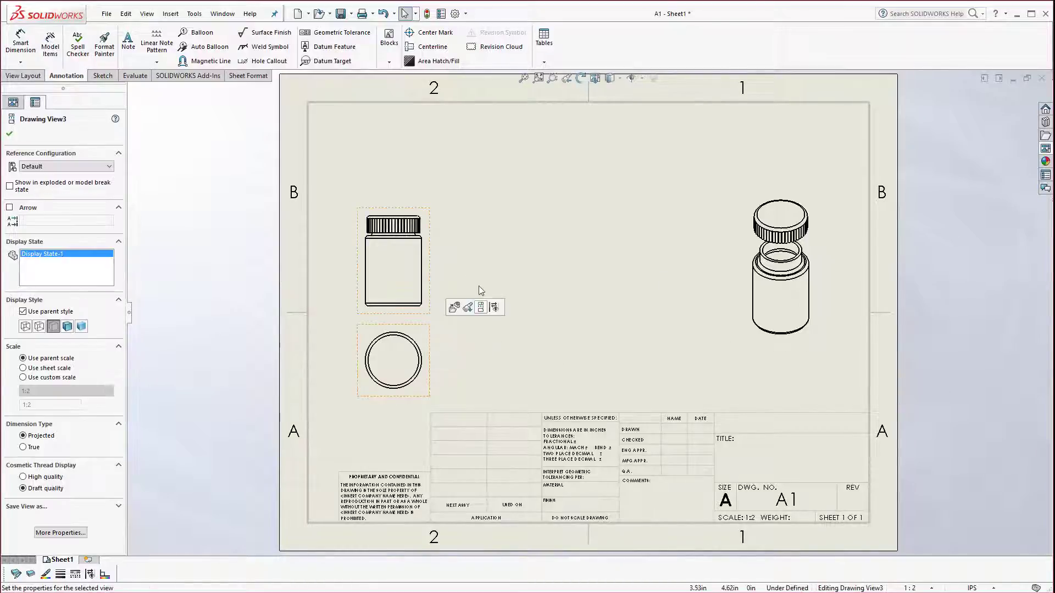
pyautogui.keyDown('ctrl'); pyautogui.click(429, 258); pyautogui.keyUp('ctrl')
pyautogui.keyDown('ctrl'); pyautogui.click(739, 283); pyautogui.keyUp('ctrl')
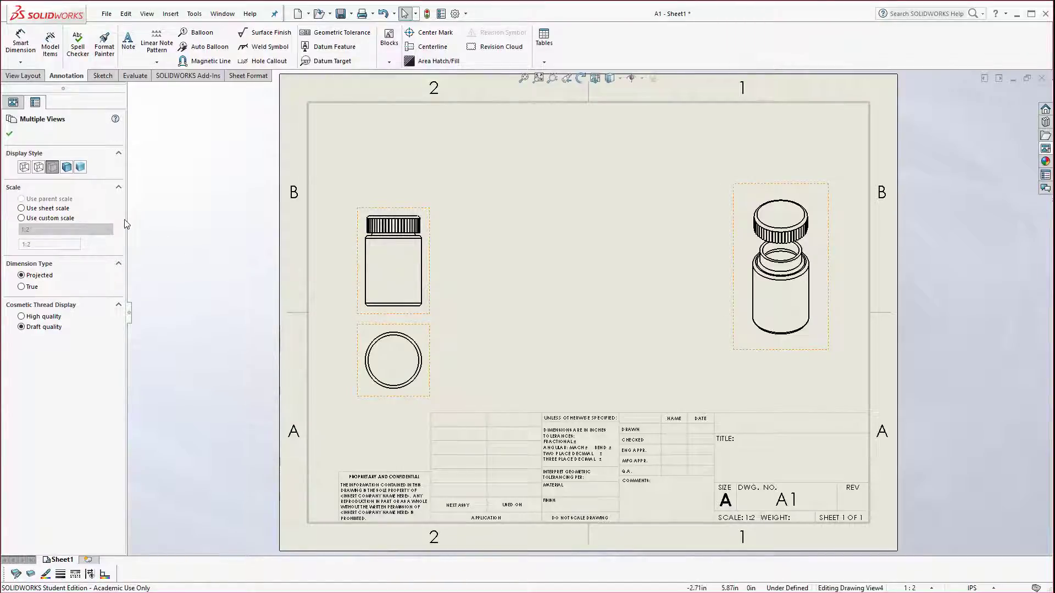
pyautogui.rightClick(752, 350)
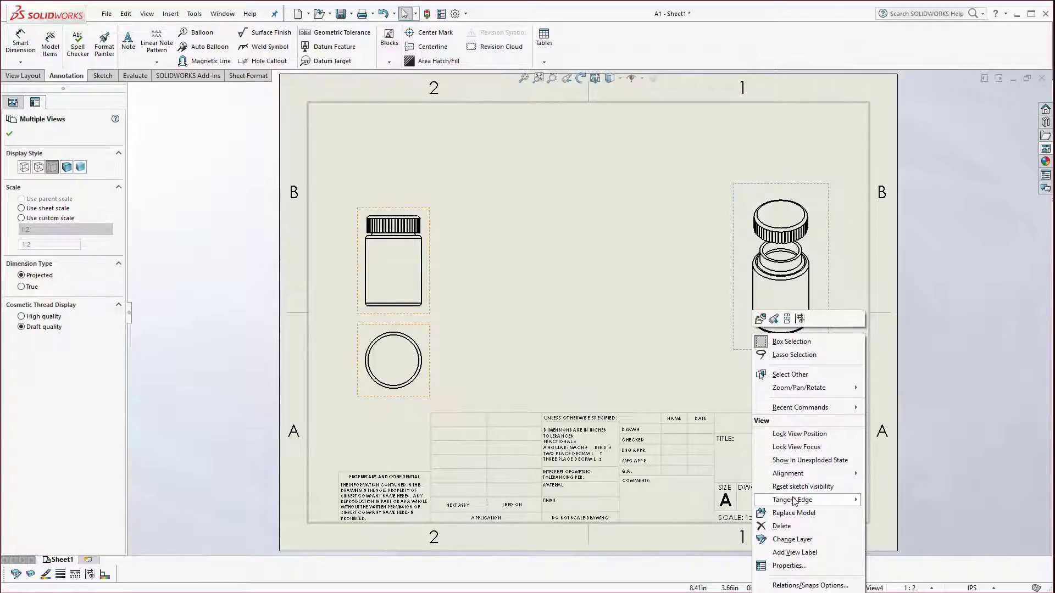
pyautogui.moveTo(794, 503)
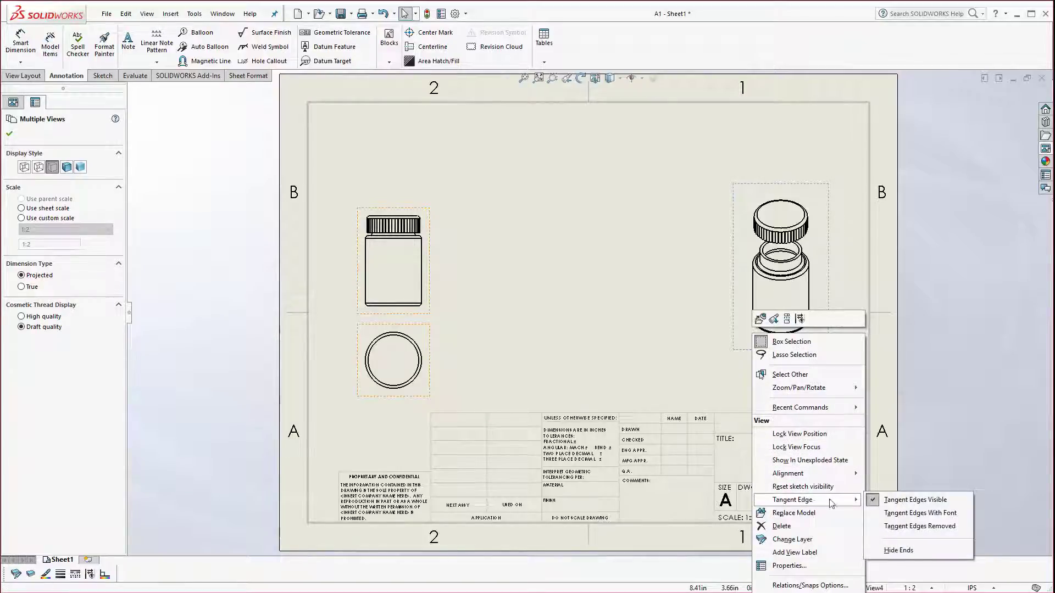
pyautogui.click(875, 512)
pyautogui.click(576, 327)
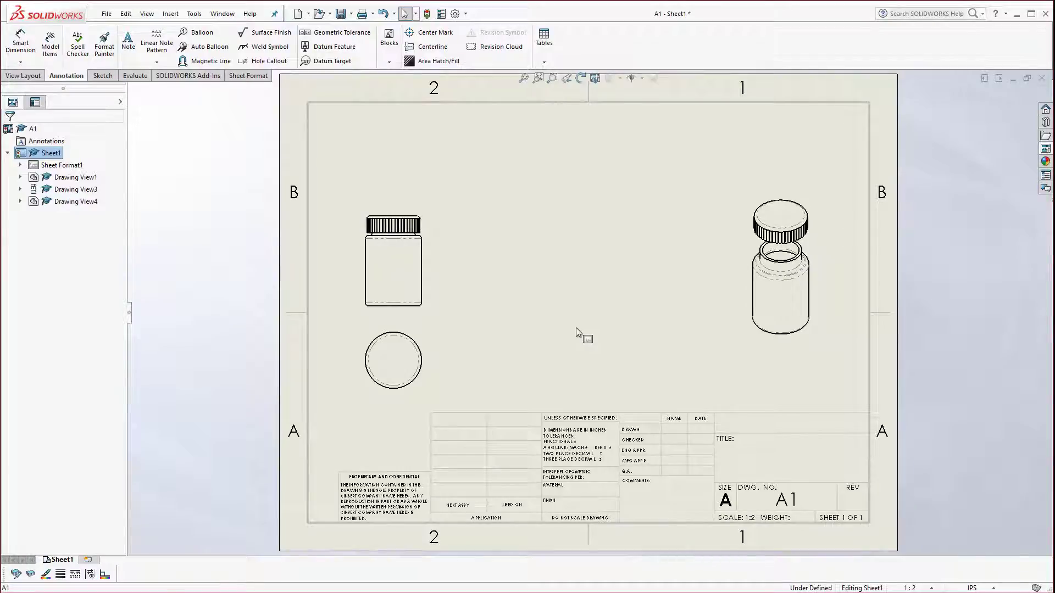
# Step: Add a center mark to the outer circle of the projected view below the front view
pyautogui.scroll(-2, 383, 379)
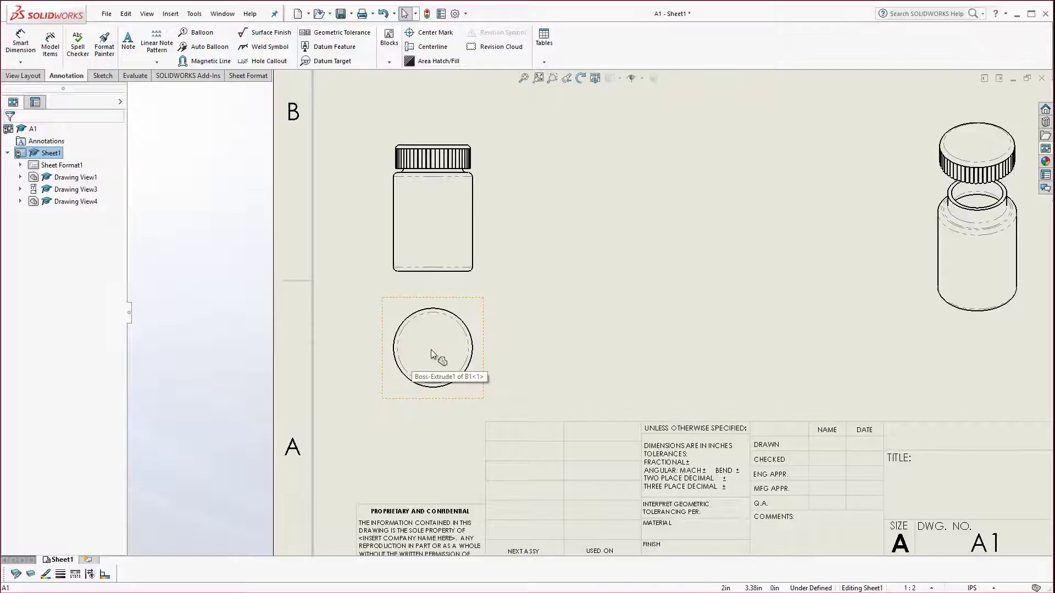
pyautogui.click(434, 34)
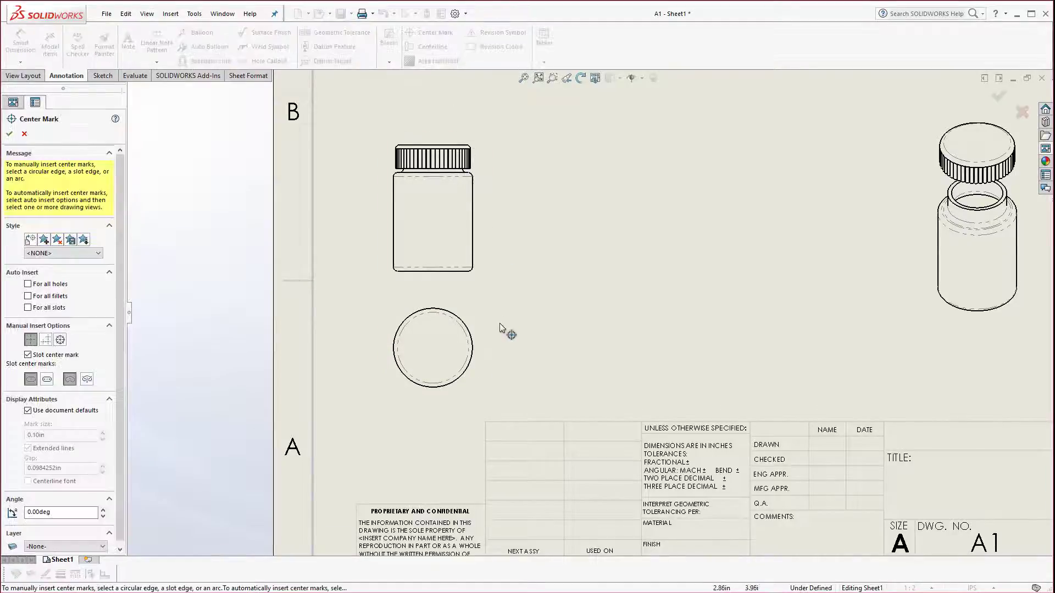
pyautogui.click(477, 368)
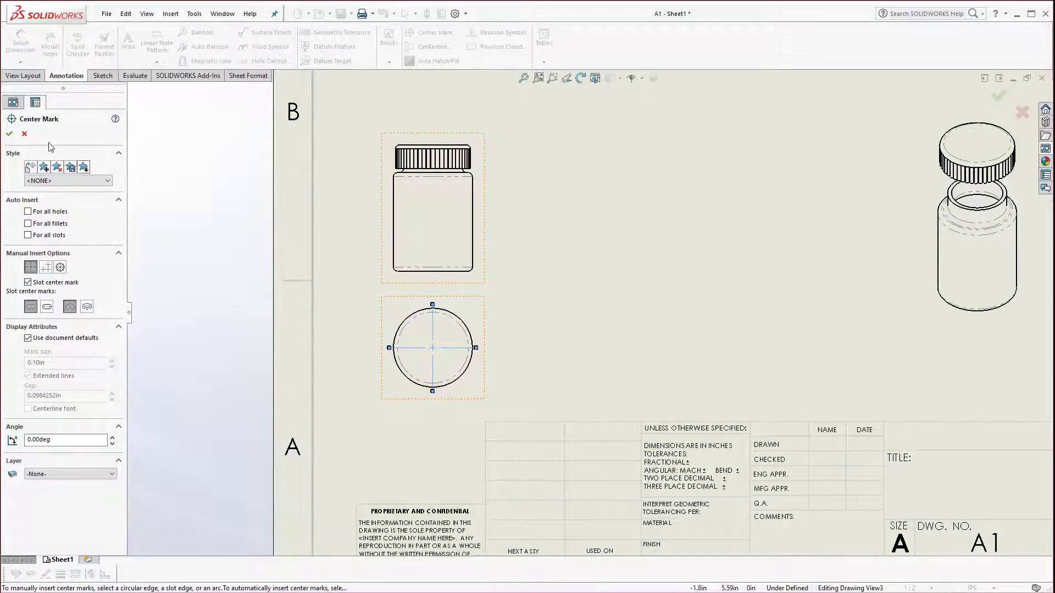
pyautogui.click(10, 134)
pyautogui.press('f')
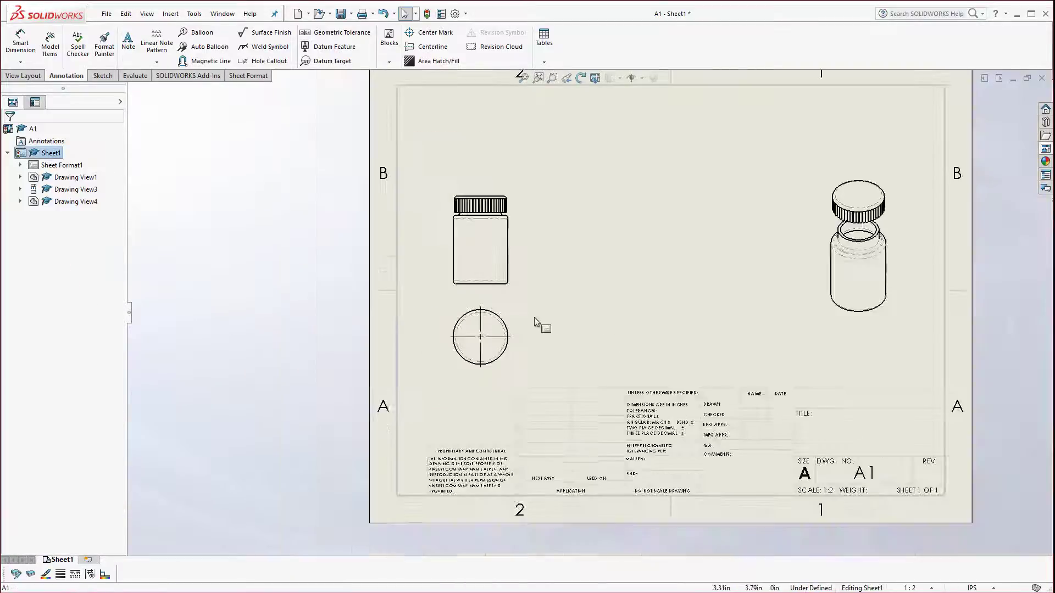
# Step: Create section view A-A with a vertical cutting line through the front view's center, auto hatching on, and place it right of the front view
pyautogui.scroll(-5, 547, 267)
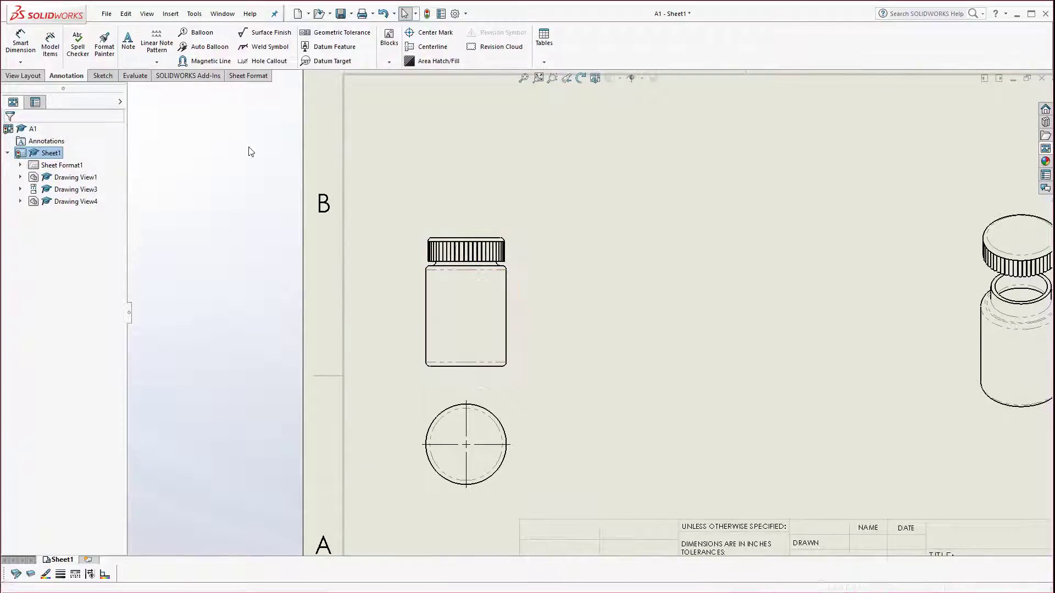
pyautogui.click(30, 78)
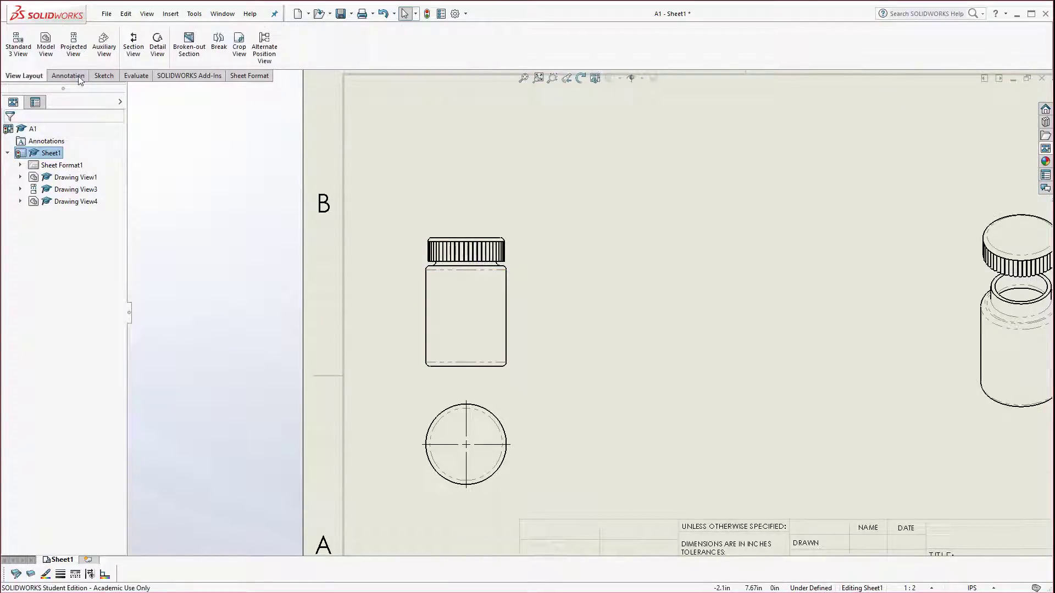
pyautogui.click(133, 50)
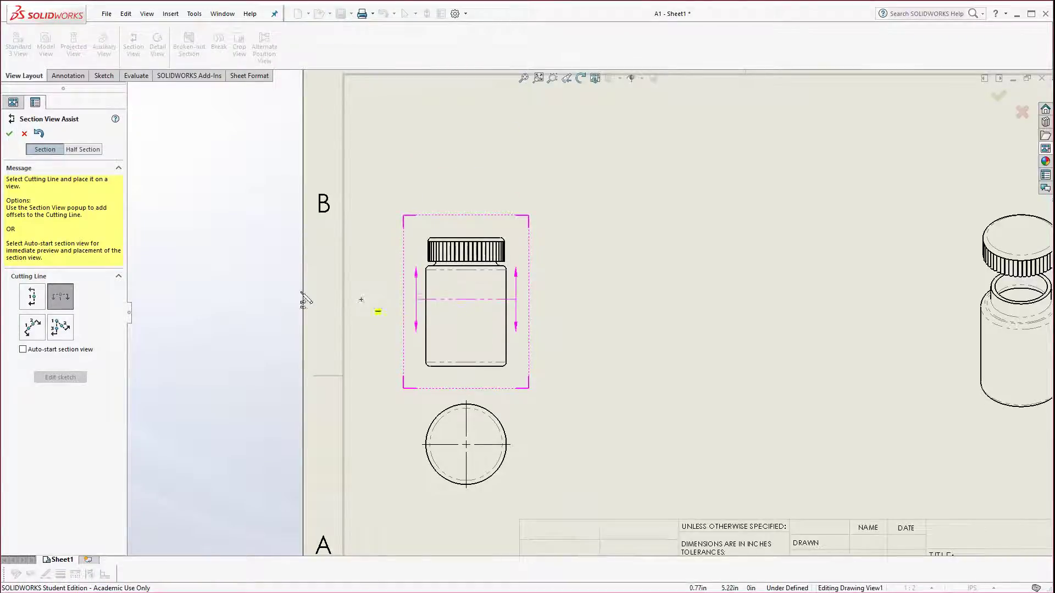
pyautogui.click(32, 294)
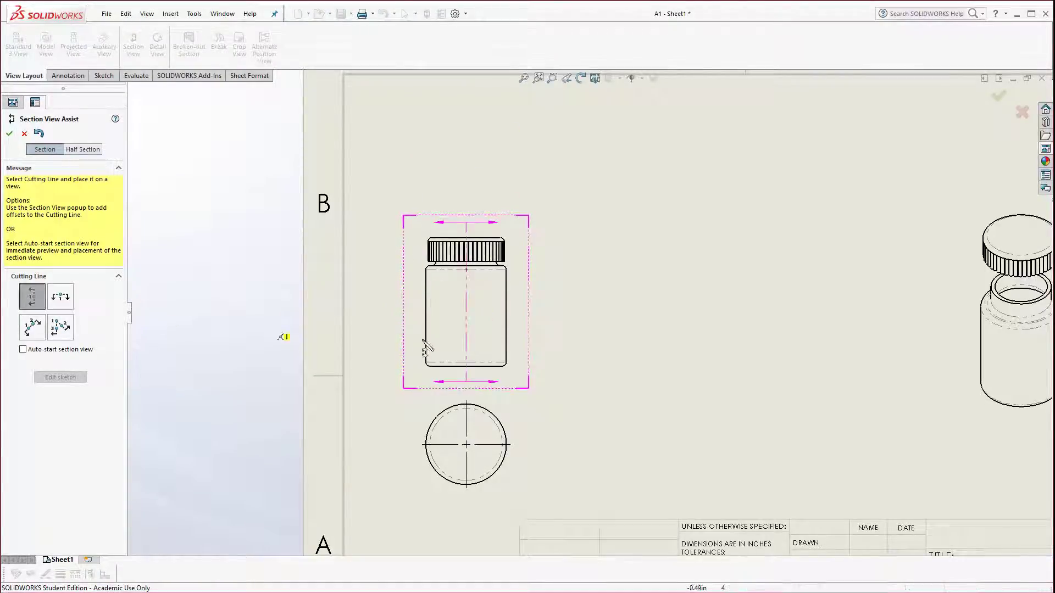
pyautogui.click(466, 312)
pyautogui.click(552, 301)
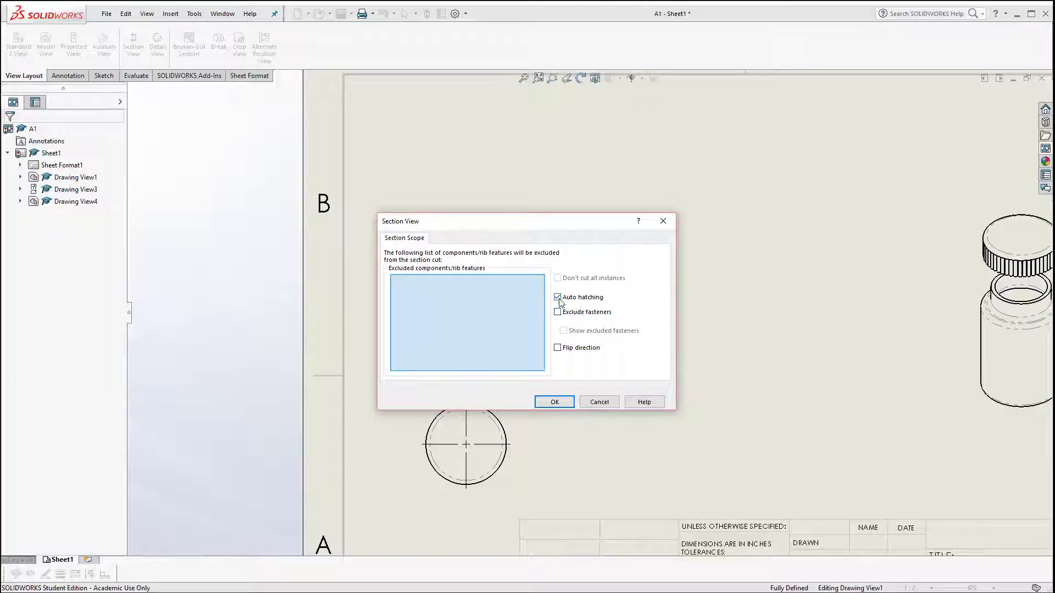
pyautogui.click(555, 401)
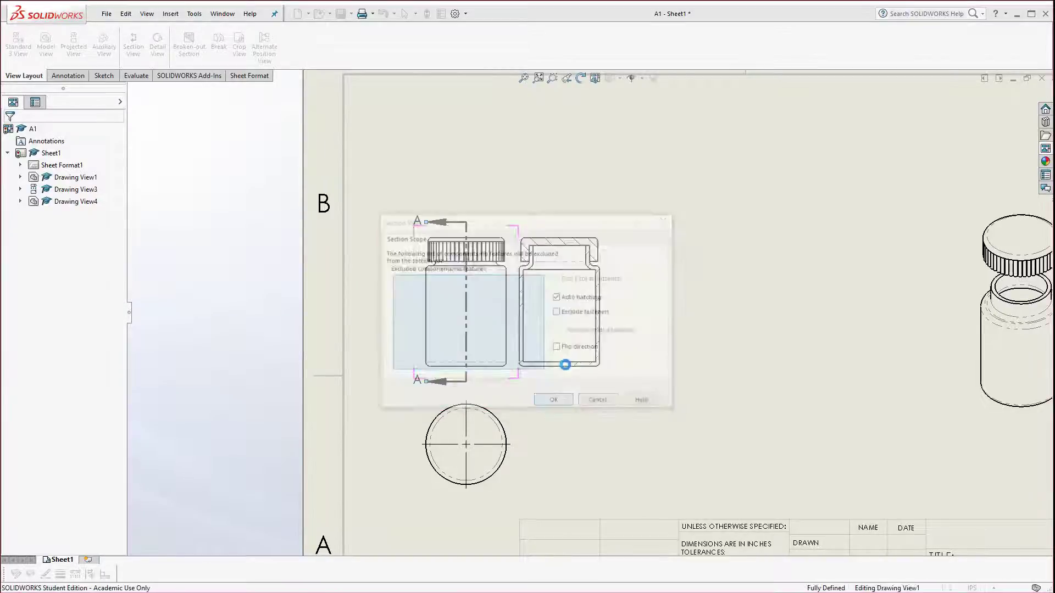
pyautogui.click(626, 304)
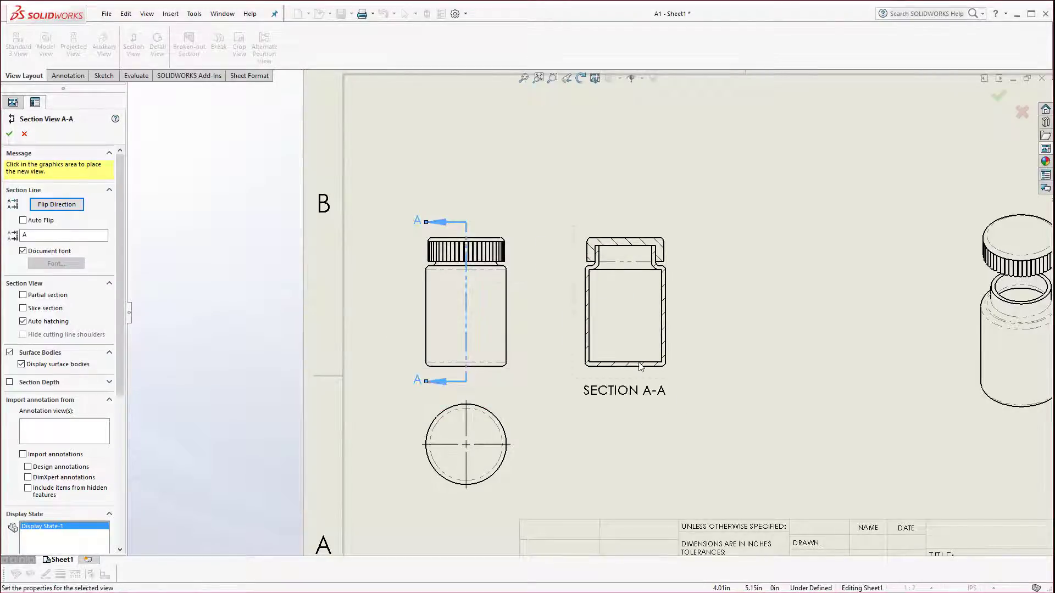
pyautogui.click(702, 300)
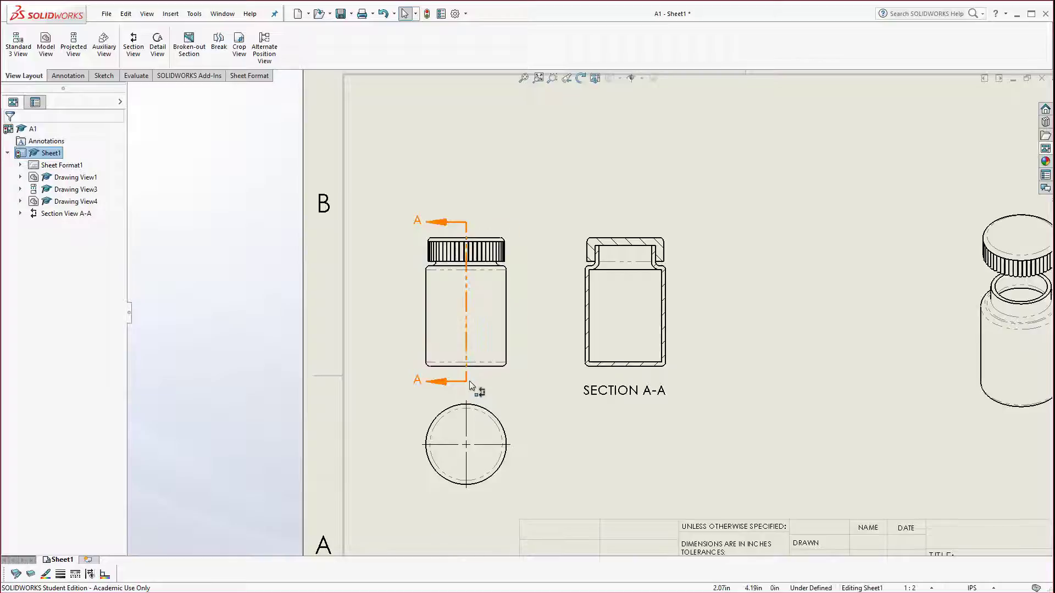
# Step: Flip the direction of section line A-A on the front view and flip it back
pyautogui.doubleClick(467, 324)
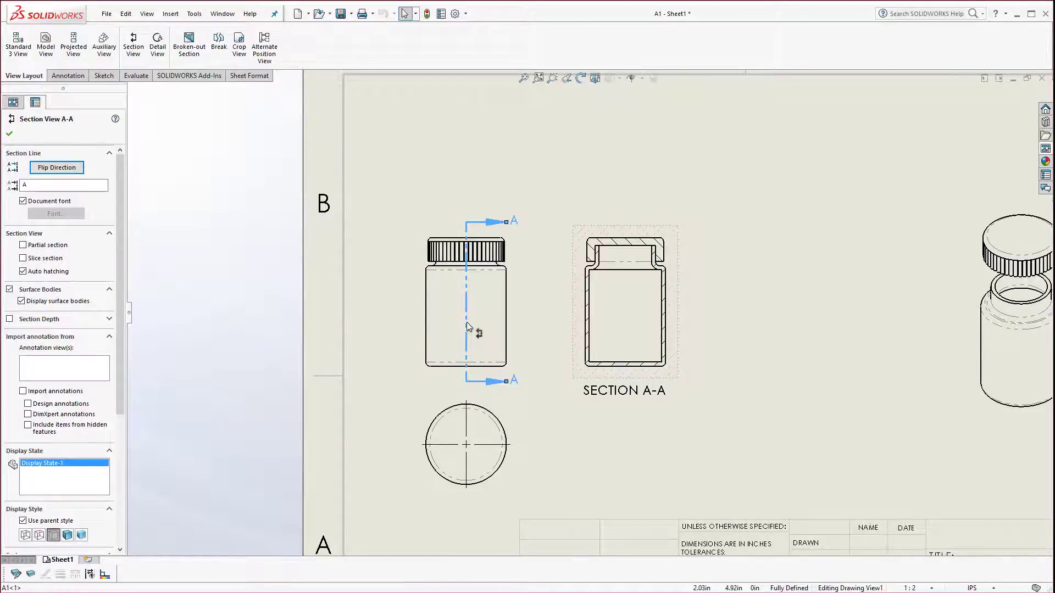
pyautogui.doubleClick(466, 322)
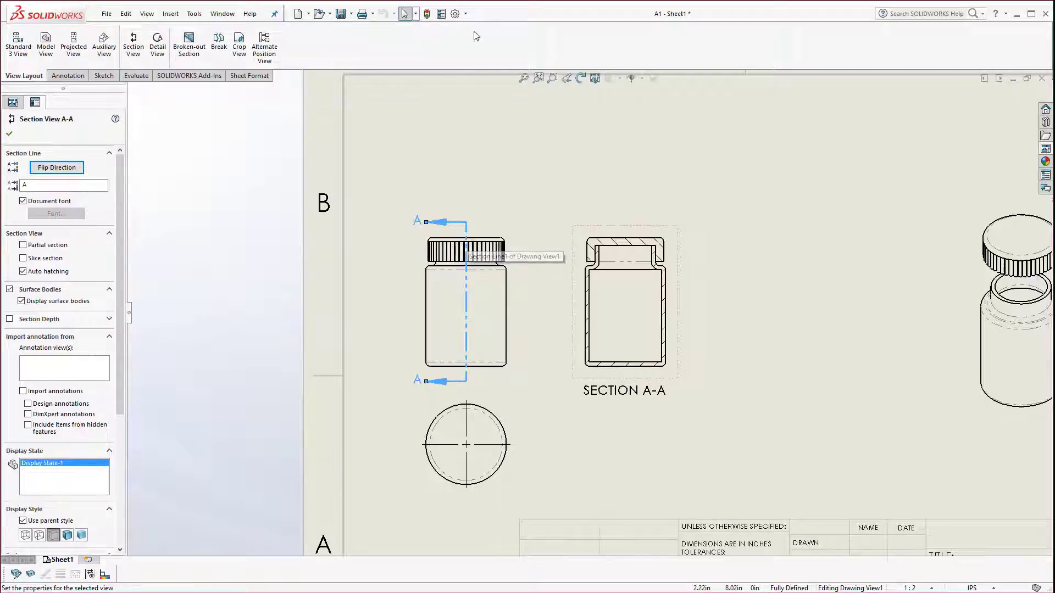
# Step: Check the drawing's overall drafting standard in the document properties
pyautogui.click(455, 13)
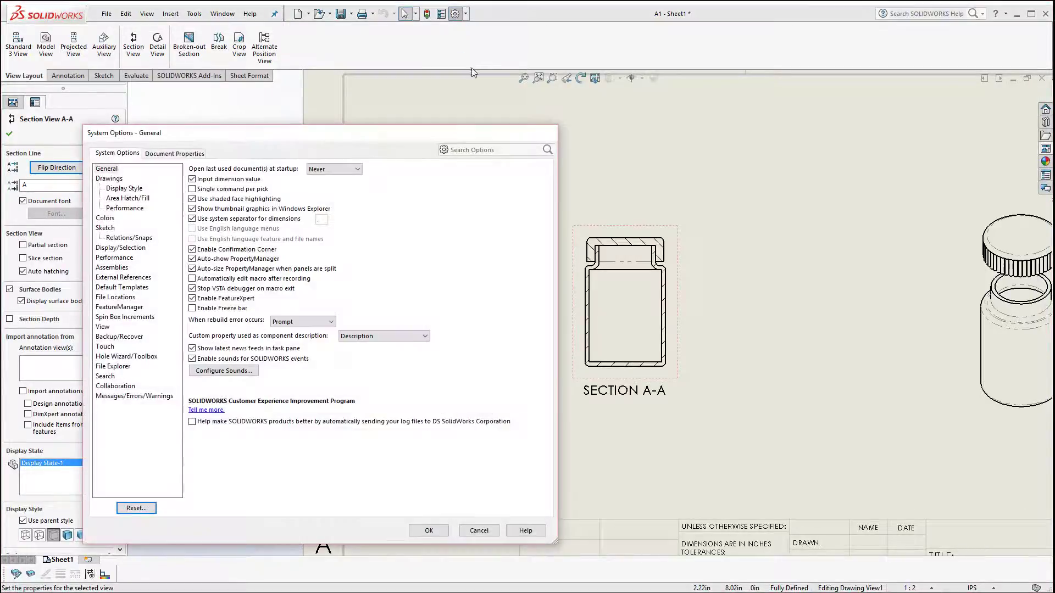
pyautogui.click(174, 154)
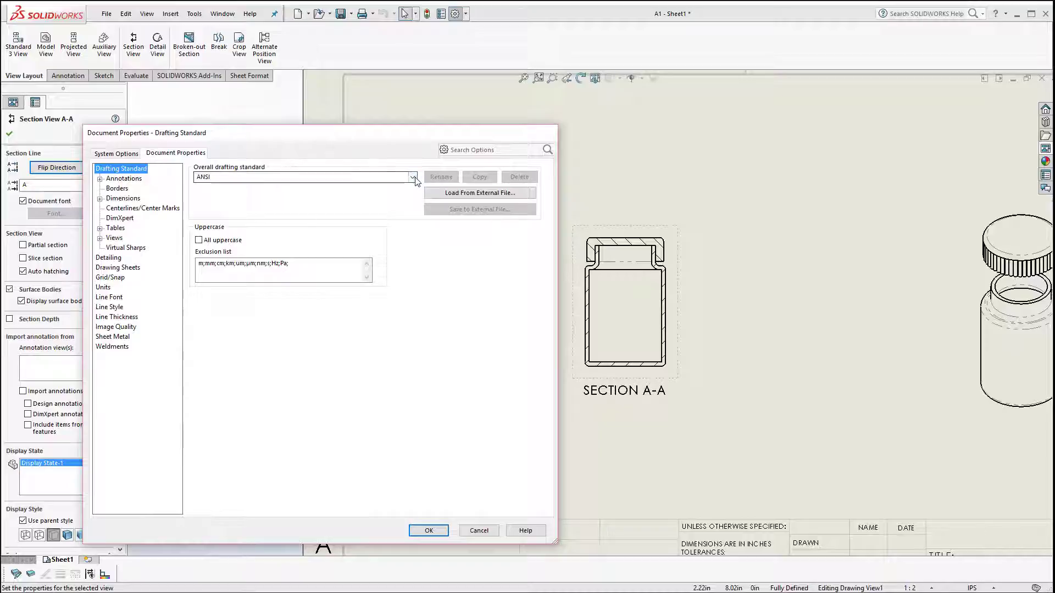
pyautogui.click(412, 177)
pyautogui.click(413, 177)
pyautogui.click(443, 530)
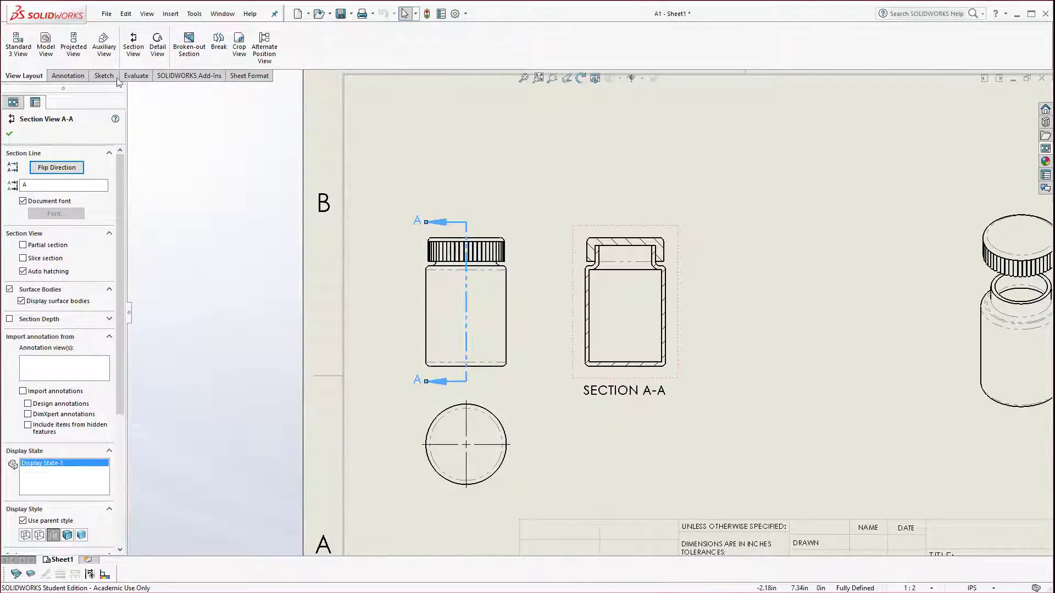
# Step: Create a 1:1 detail view of the cap-and-neck joint in section A-A with a circle of about 0.67 in radius, placed right of the section
pyautogui.click(157, 44)
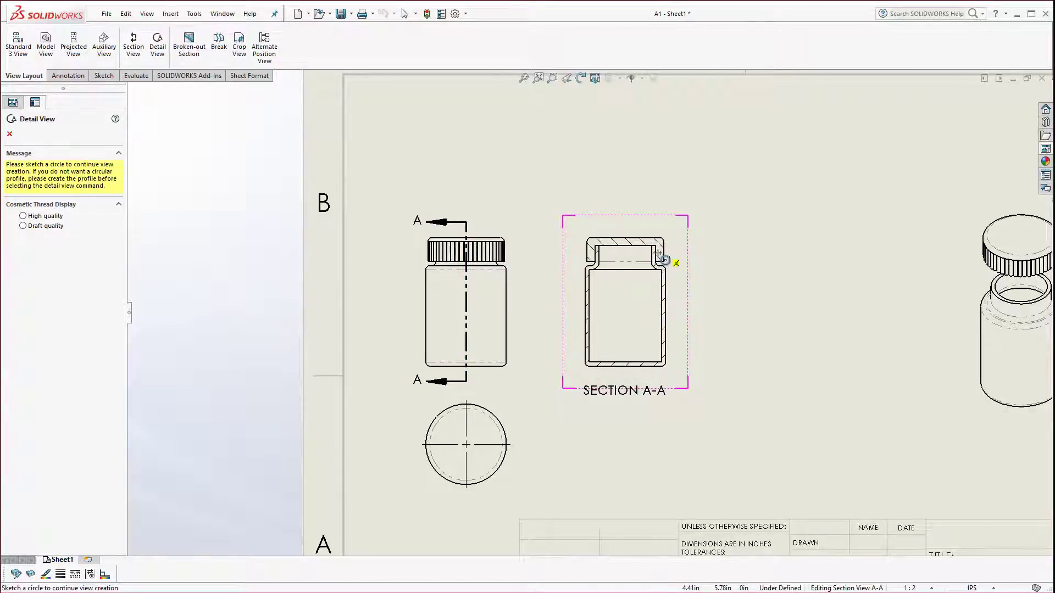
pyautogui.click(659, 253)
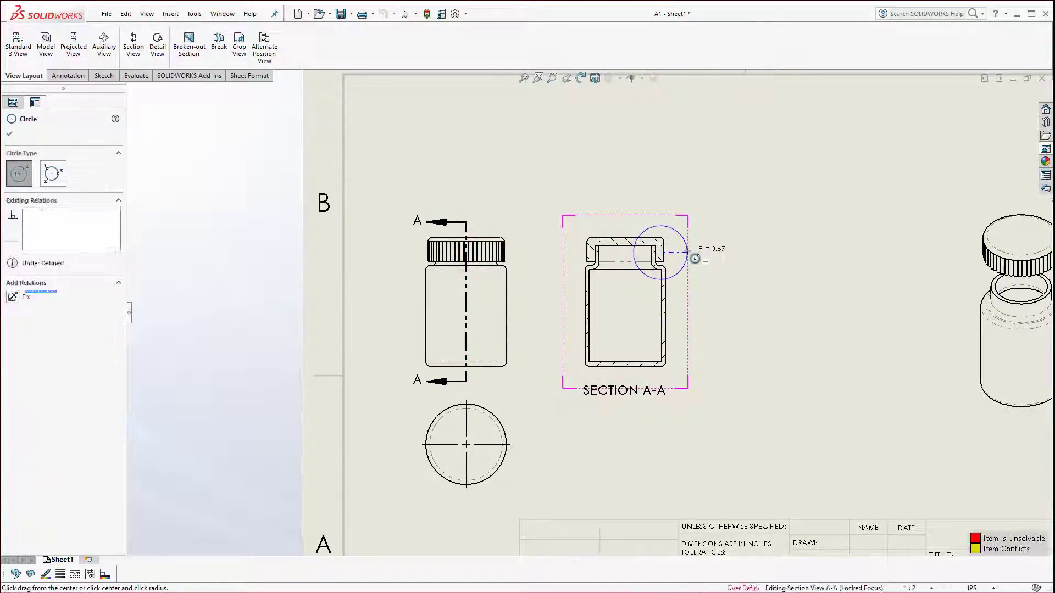
pyautogui.click(687, 252)
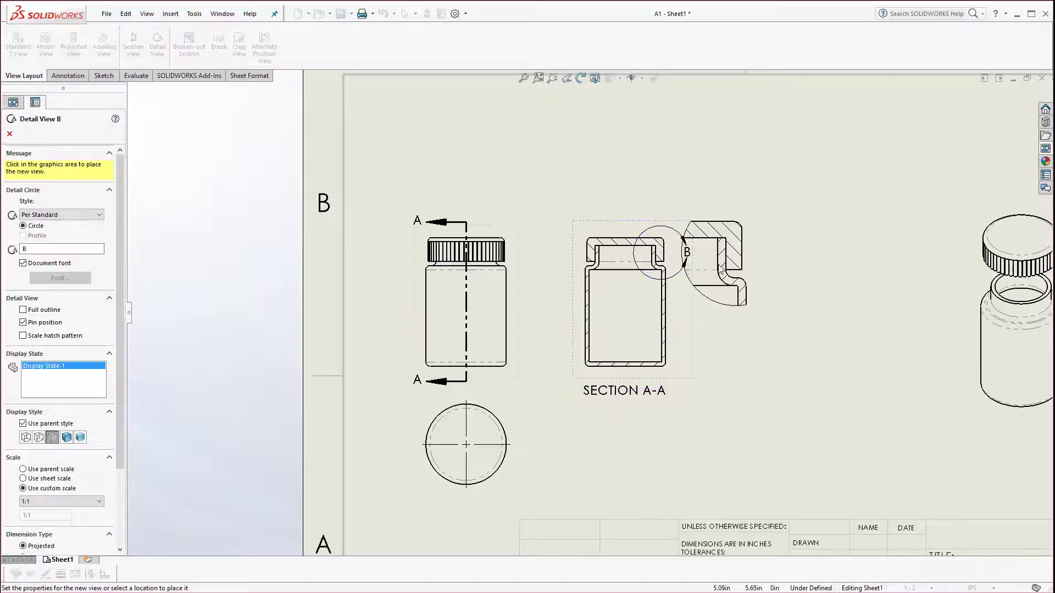
pyautogui.click(806, 358)
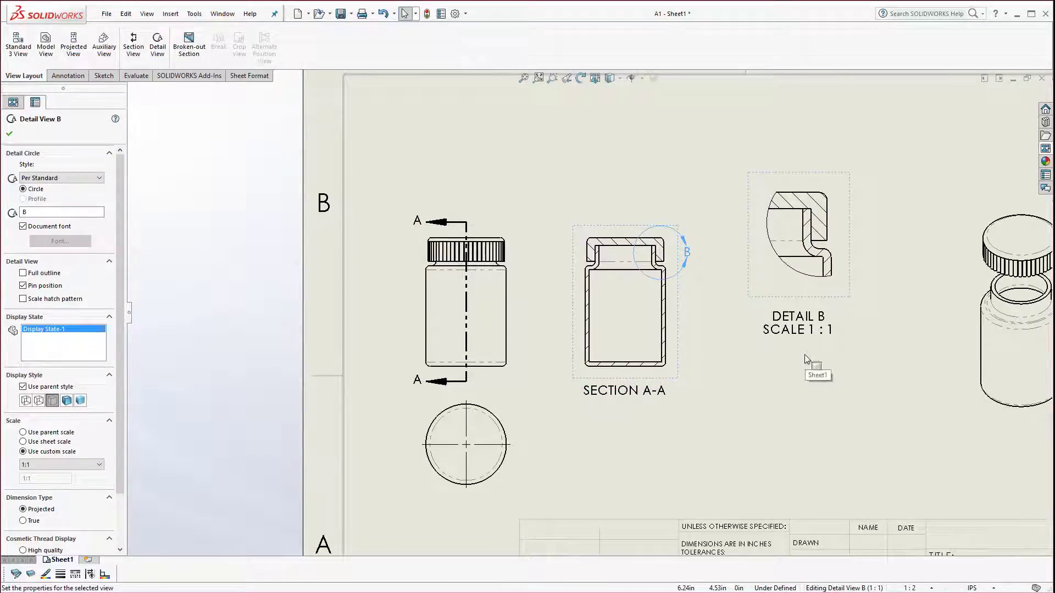
# Step: Change the detail circle's style to With Leader and move its B label outside the circle, up and to the right
pyautogui.click(686, 251)
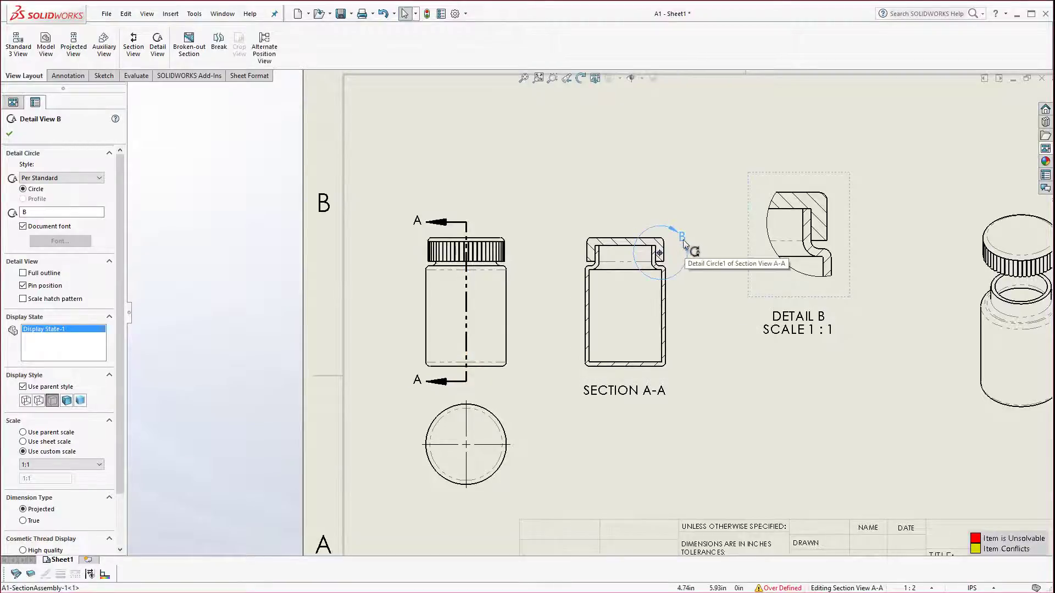
pyautogui.click(99, 178)
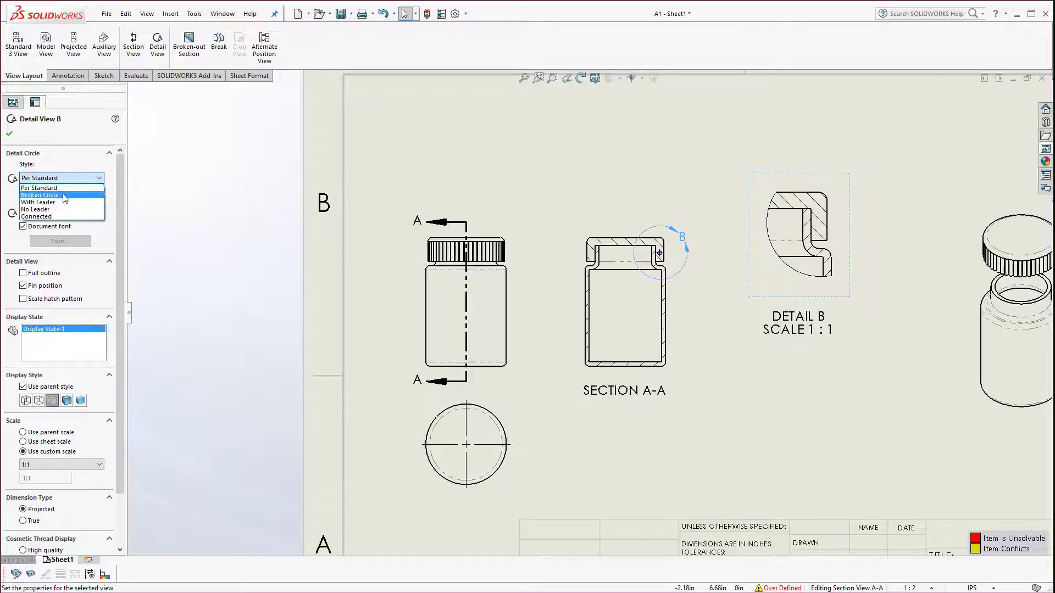
pyautogui.click(48, 203)
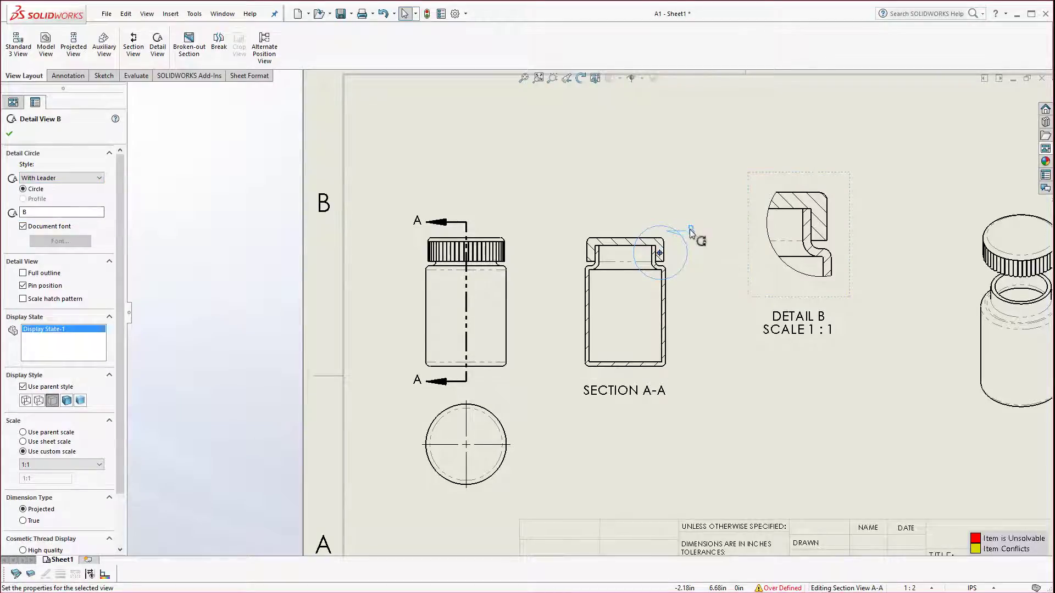
pyautogui.click(717, 244)
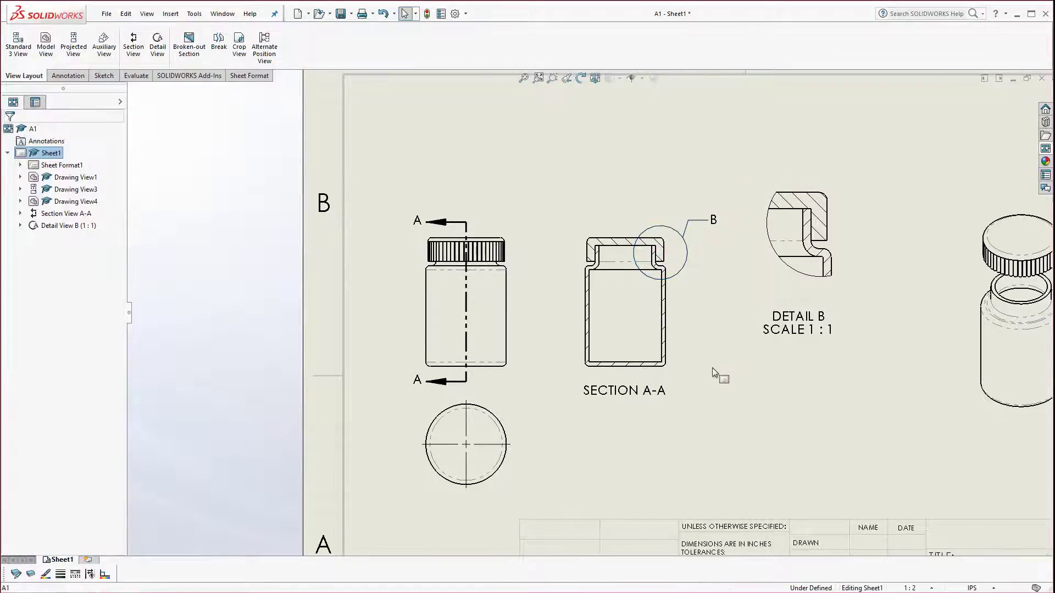
# Step: Insert a top-level bill of materials for the exploded view using the bom-standard template, placed at the sheet border's upper-left corner
pyautogui.press('f')
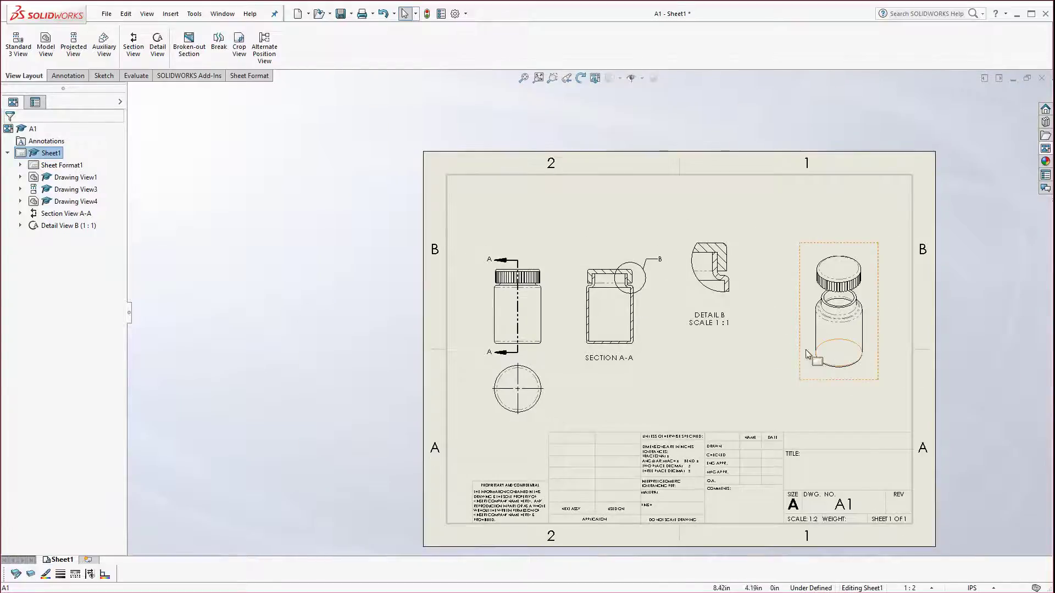
pyautogui.scroll(-3, 780, 330)
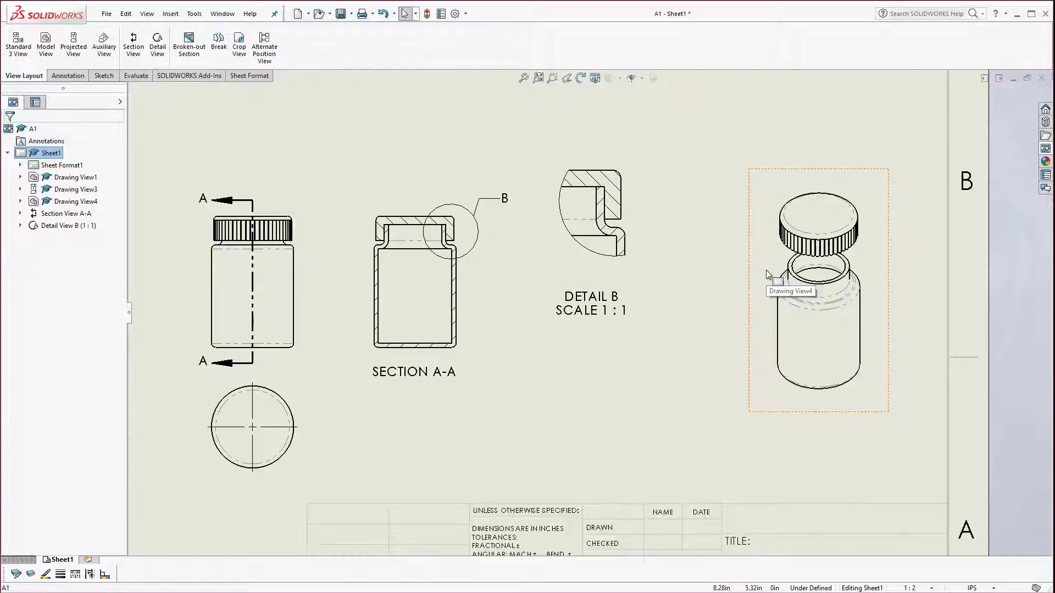
pyautogui.click(77, 77)
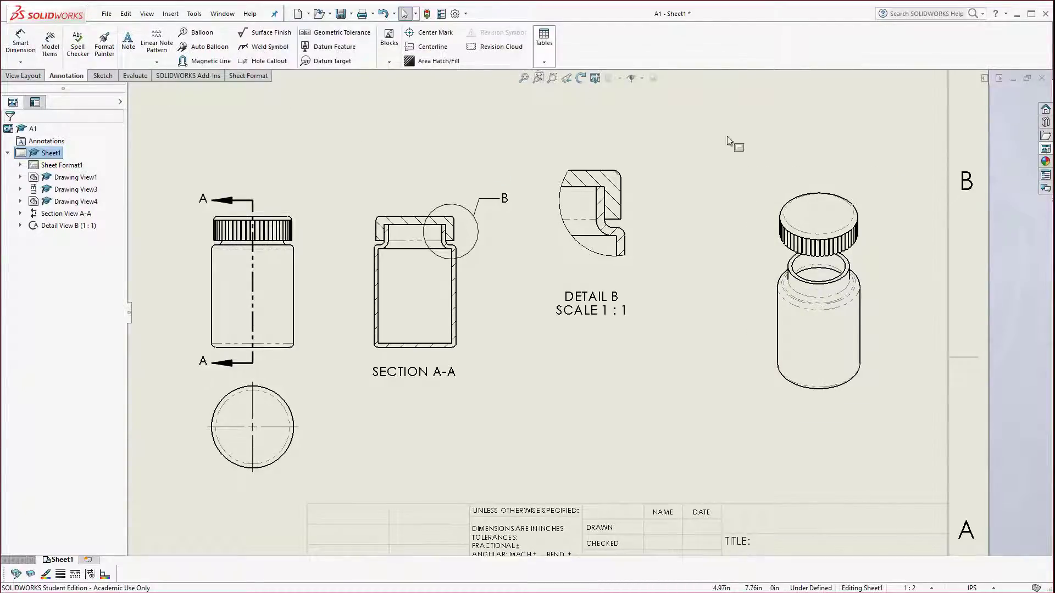
pyautogui.click(768, 177)
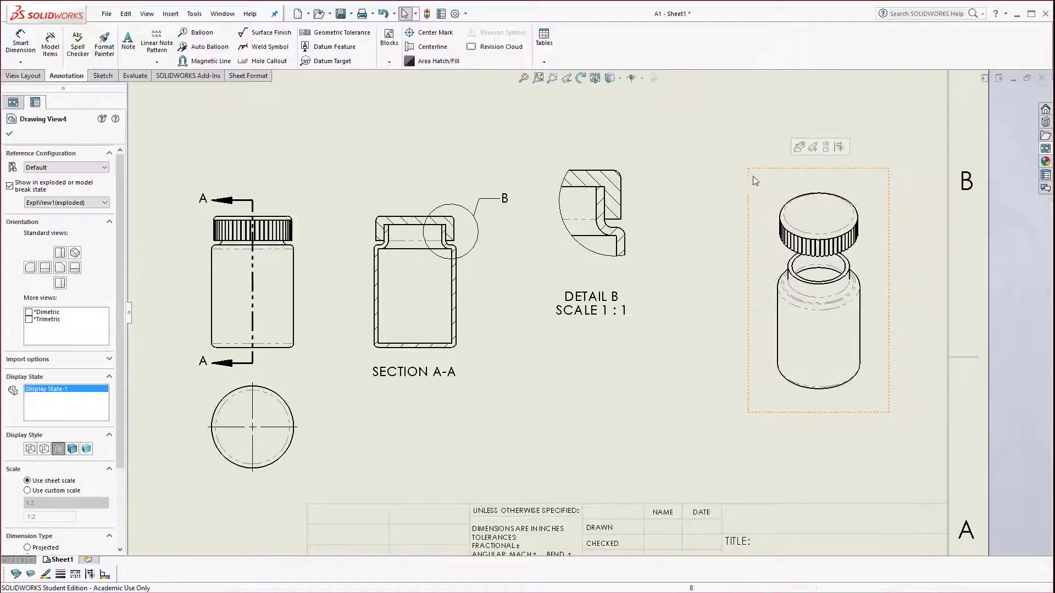
pyautogui.click(544, 62)
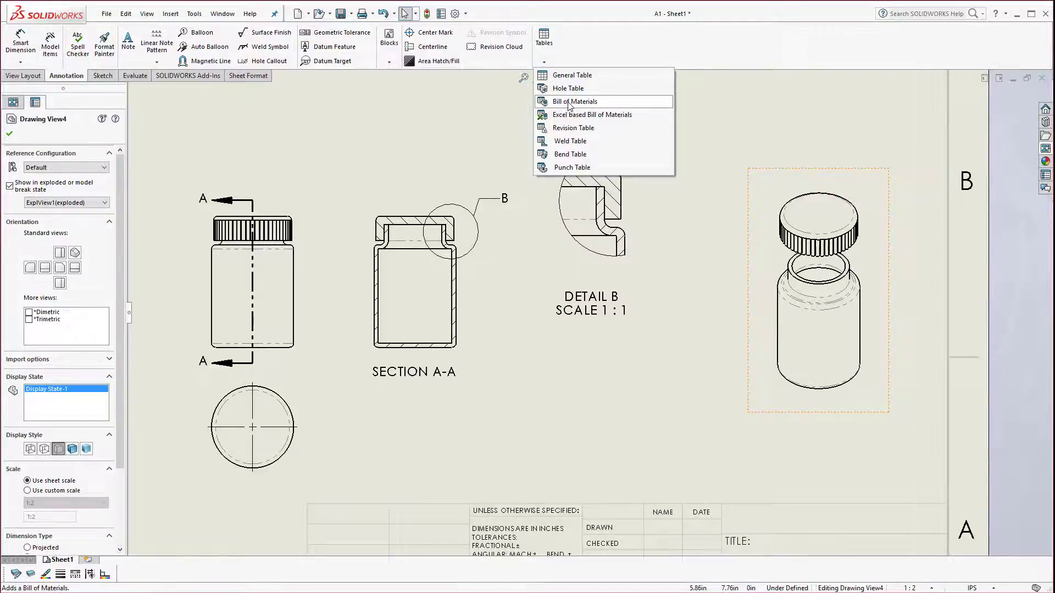
pyautogui.click(569, 102)
pyautogui.press('f')
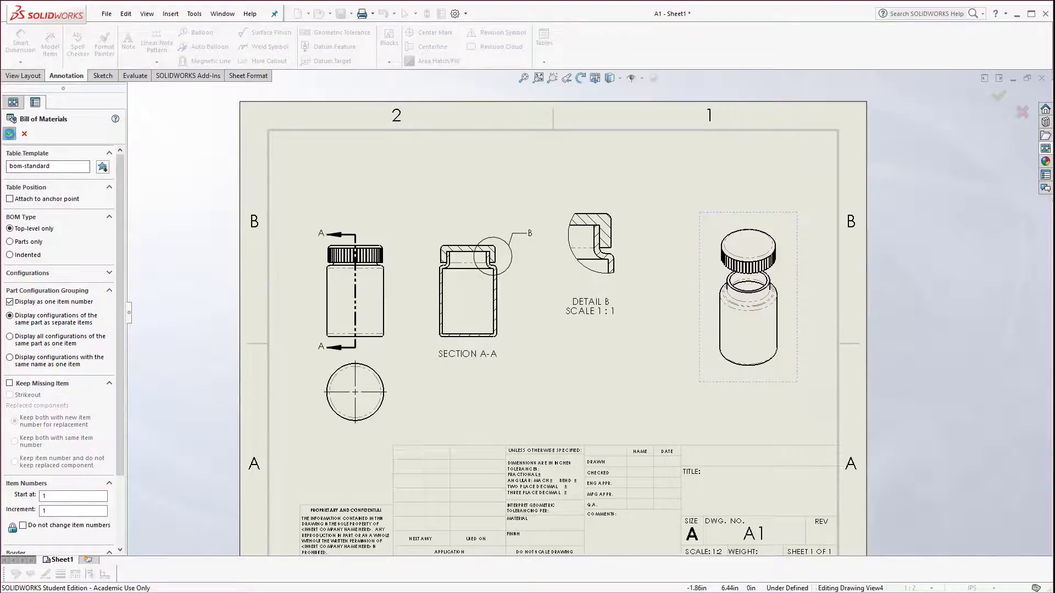
pyautogui.click(9, 133)
pyautogui.click(271, 139)
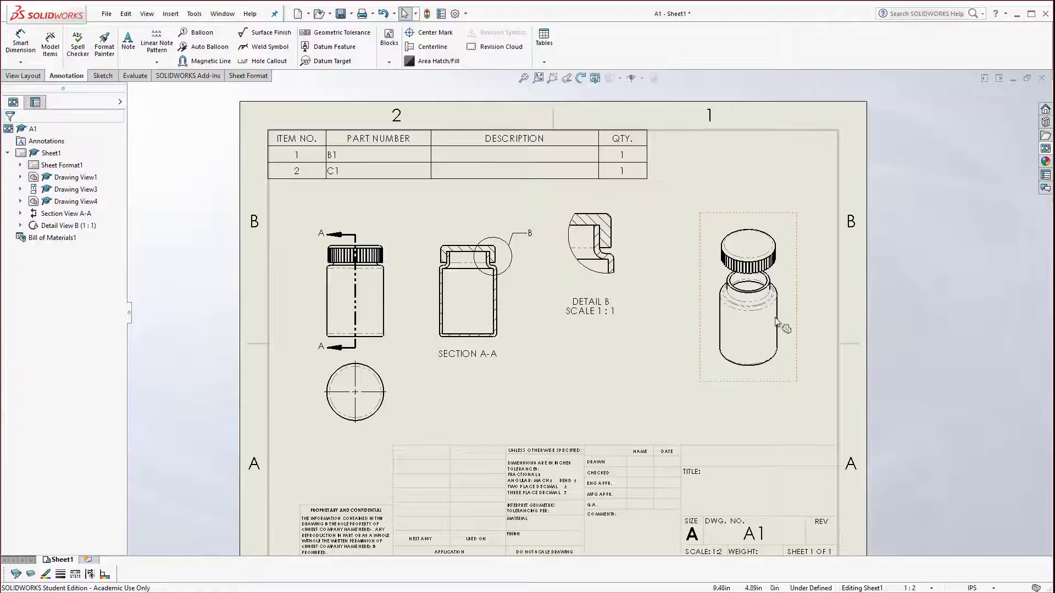
# Step: Shift the exploded view slightly left and attach circular item-number balloons to its cap and bottle
pyautogui.moveTo(719, 382); pyautogui.dragTo(696, 387)
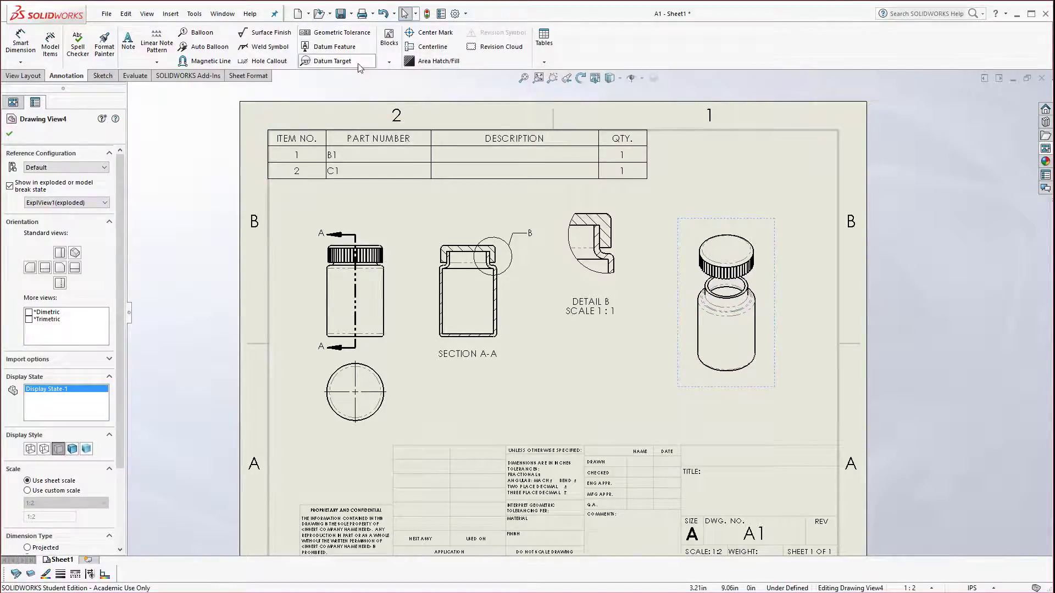
pyautogui.click(201, 33)
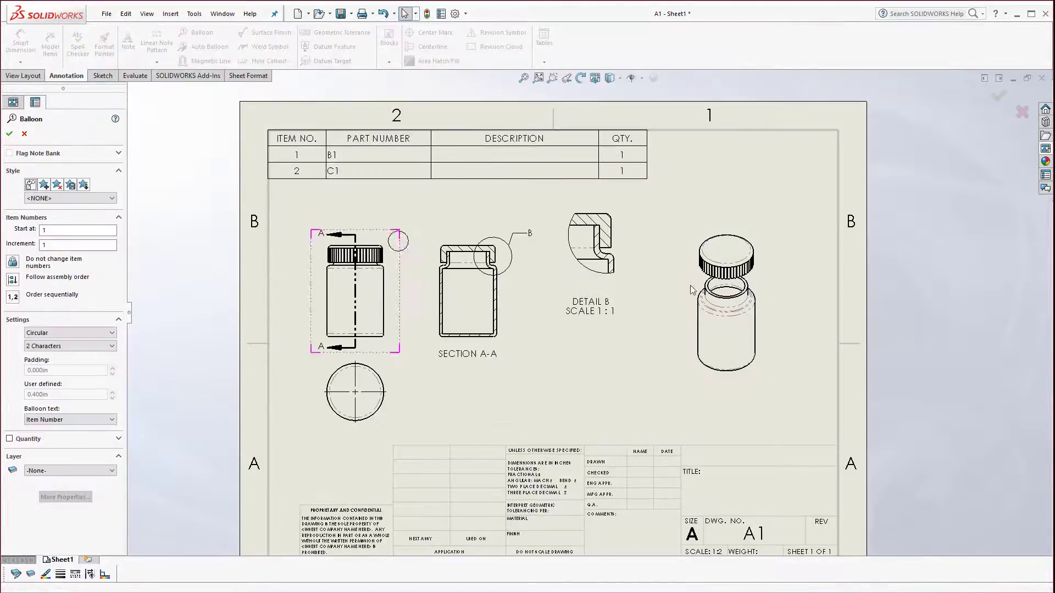
pyautogui.click(752, 243)
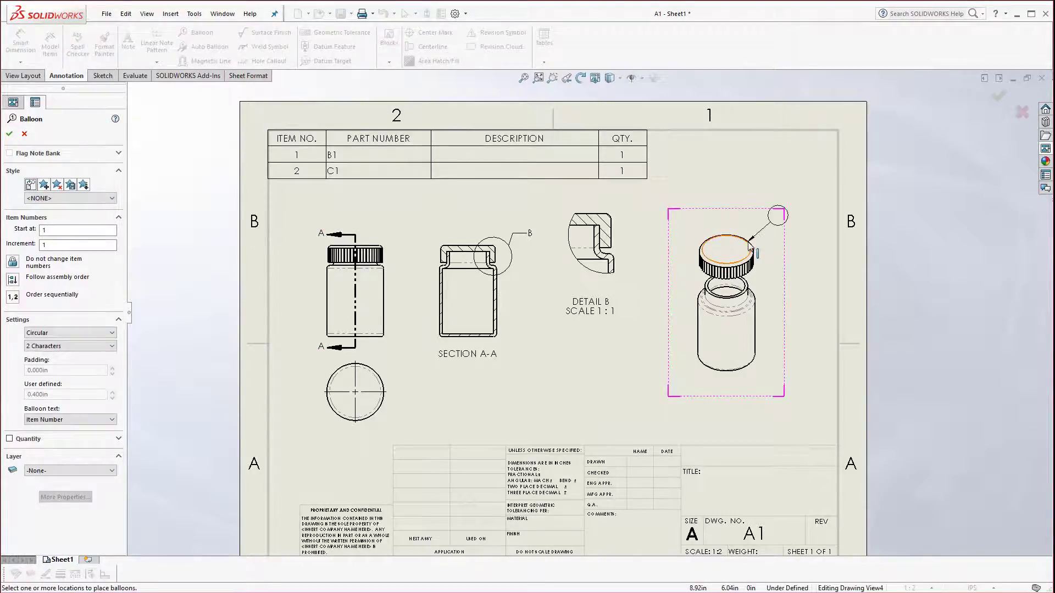
pyautogui.click(767, 206)
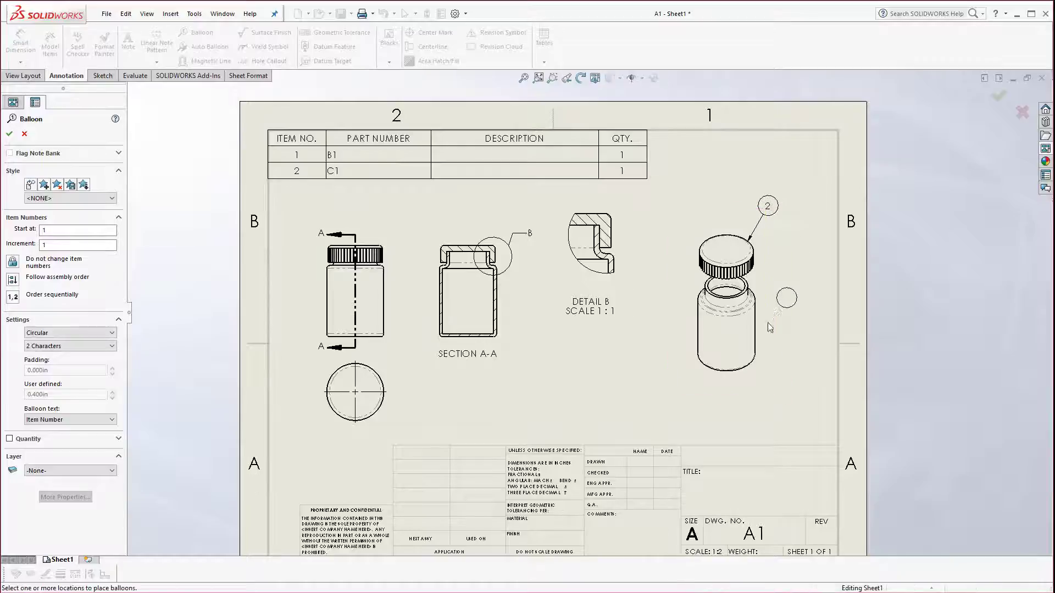
pyautogui.click(755, 363)
pyautogui.click(782, 387)
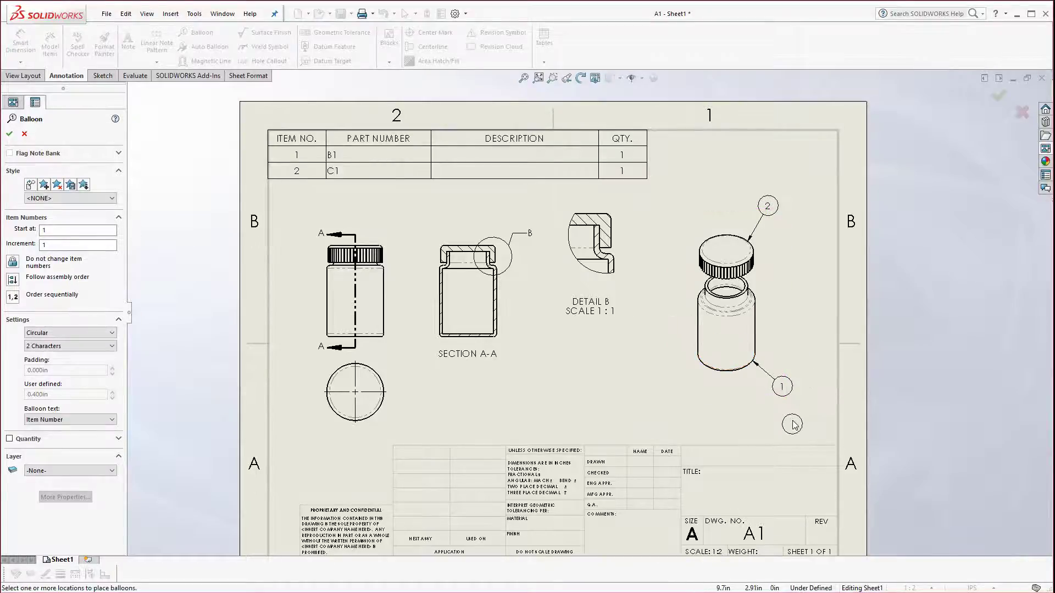
pyautogui.press('Escape')
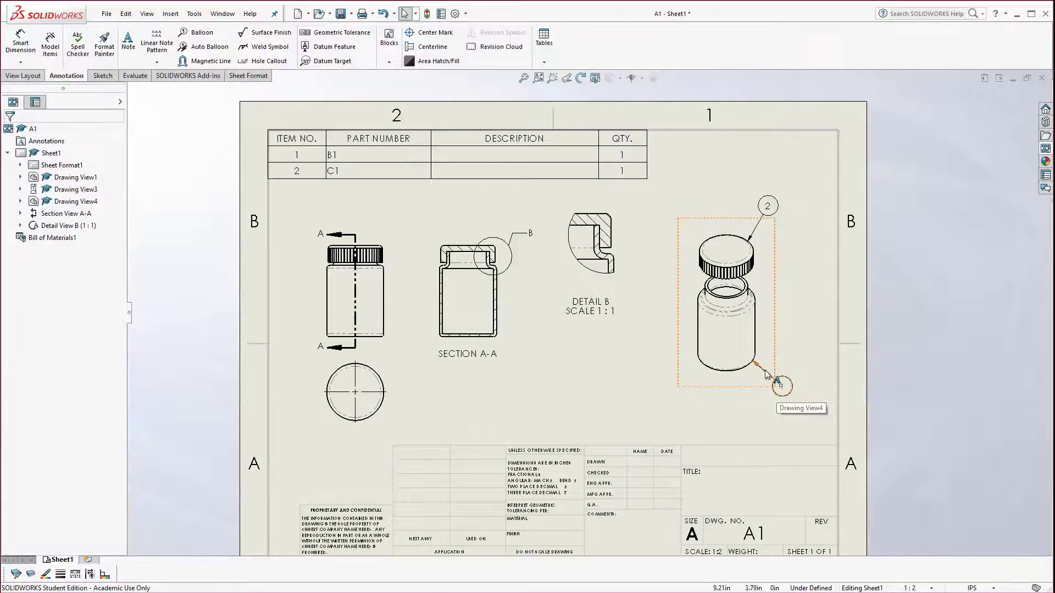
# Step: Try other leader and balloon positions for the bottle's item 1, leaving its balloon just below and right of the bottle's base
pyautogui.click(758, 368)
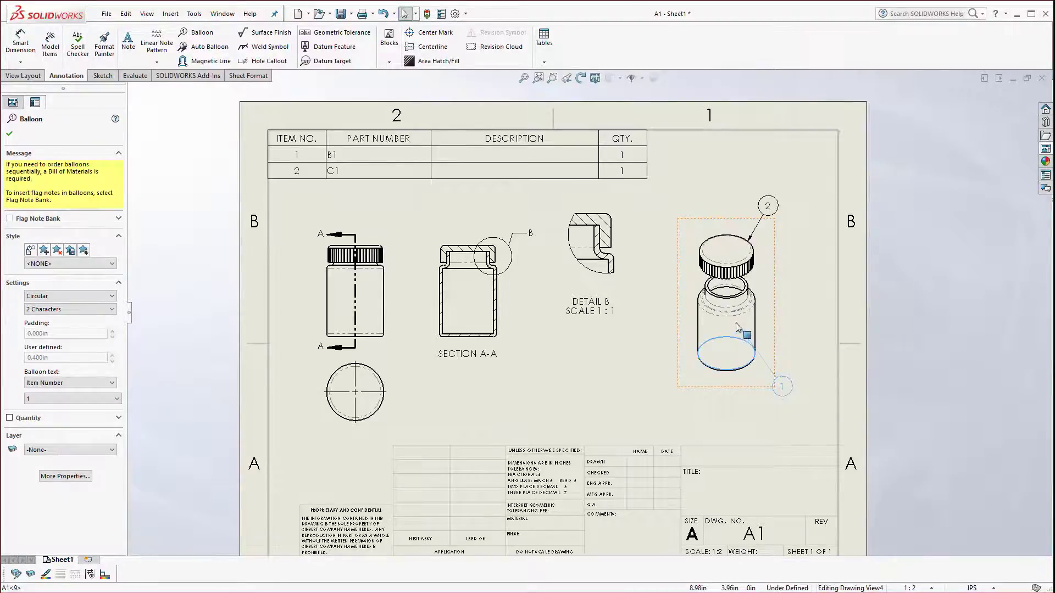
pyautogui.press('Escape')
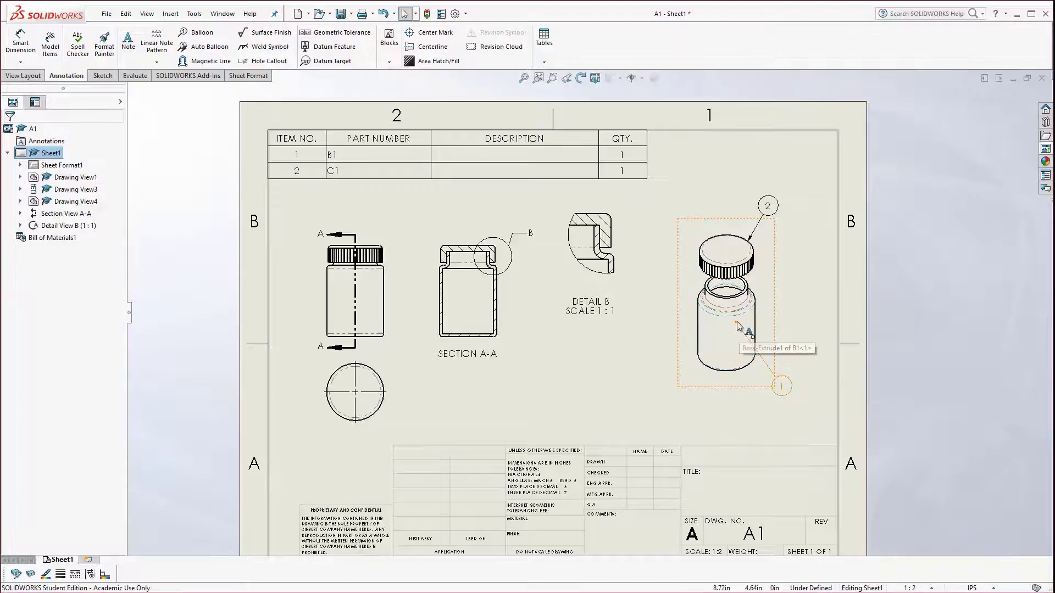
pyautogui.moveTo(736, 325)
pyautogui.mouseDown()
pyautogui.moveTo(752, 363)
pyautogui.moveTo(792, 395)
pyautogui.moveTo(792, 350)
pyautogui.mouseUp()
pyautogui.click(655, 385)
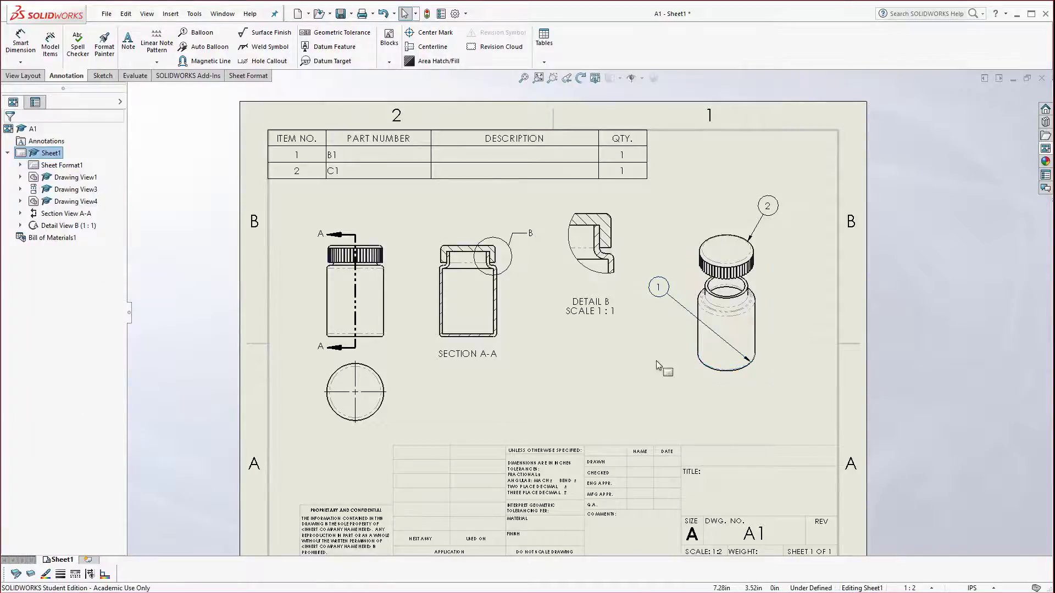
pyautogui.moveTo(660, 291); pyautogui.dragTo(773, 391)
pyautogui.click(738, 419)
# Step: Add a note without a leader containing the drafter's name in the title block, just above the TITLE field
pyautogui.click(128, 41)
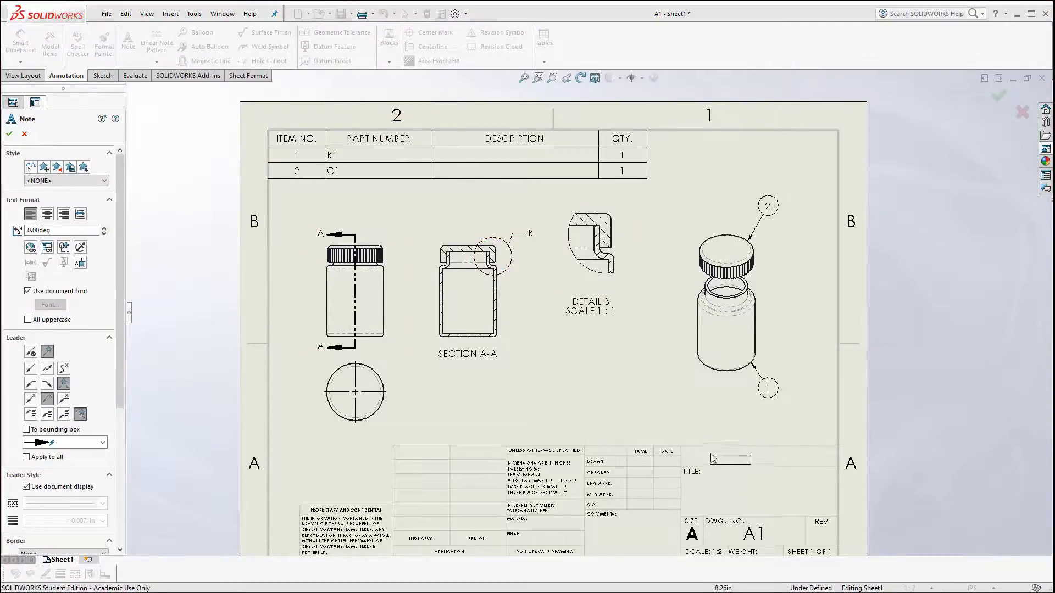
pyautogui.click(711, 452)
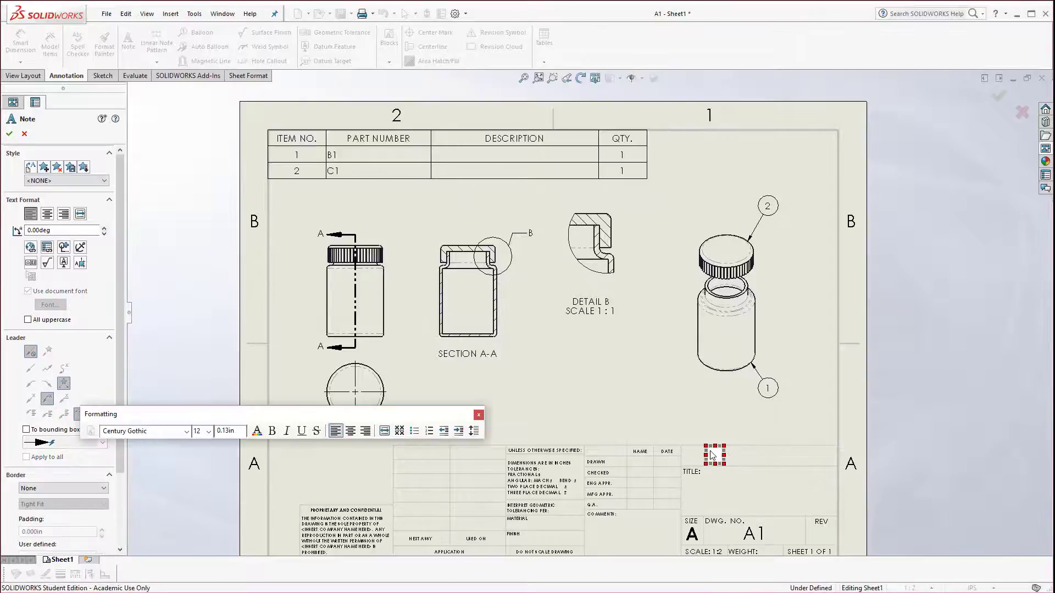
pyautogui.write('HRIS S')
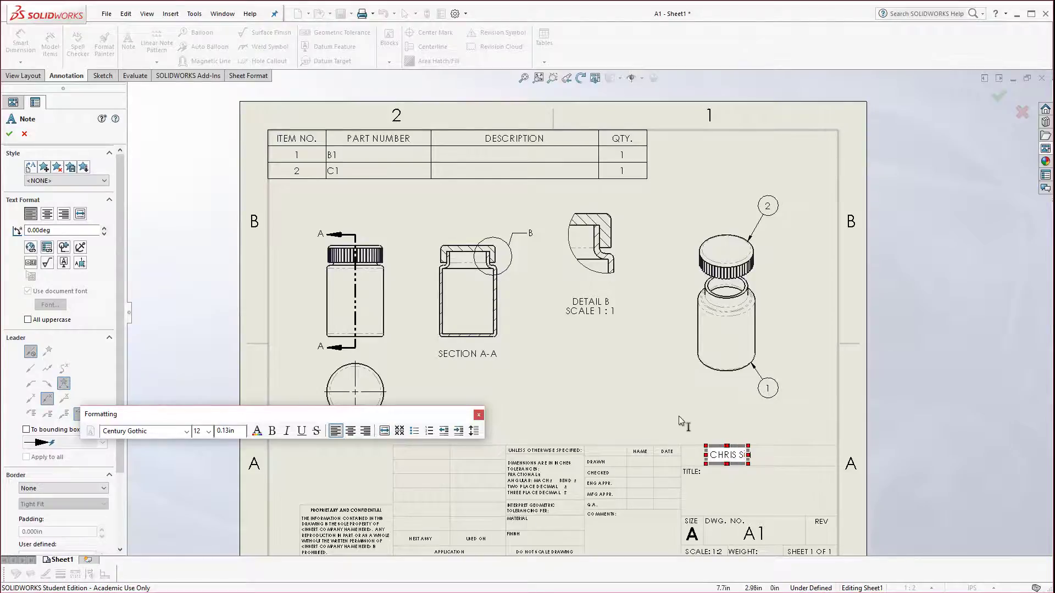
pyautogui.click(671, 402)
pyautogui.press('Escape')
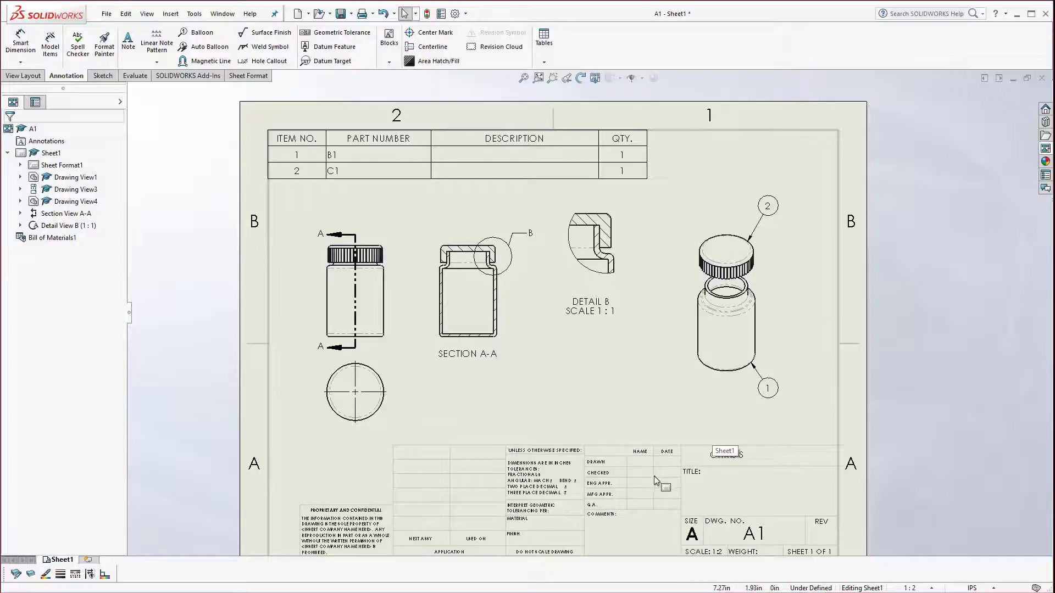
pyautogui.click(647, 391)
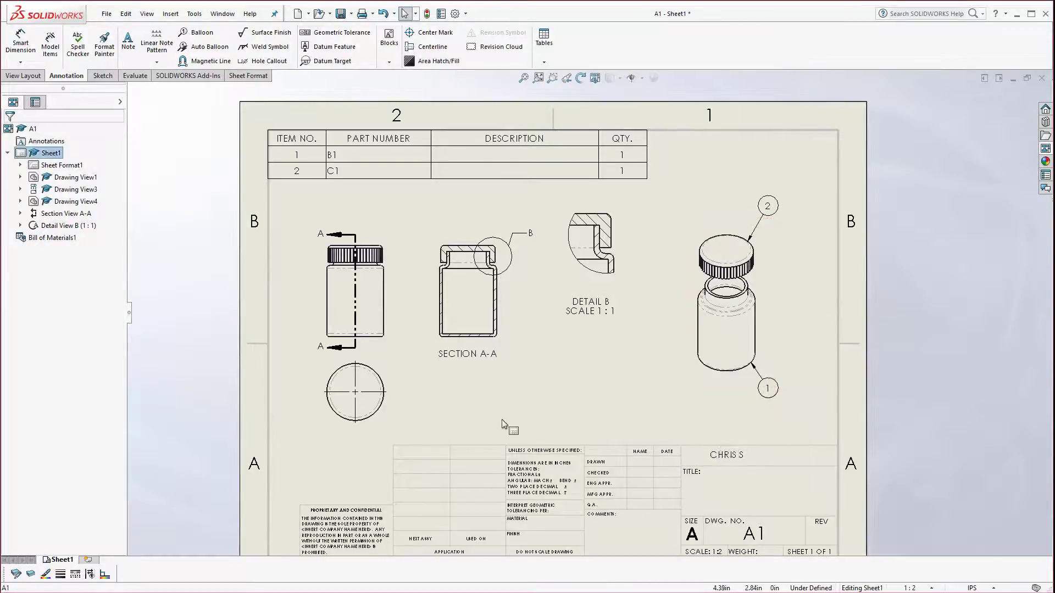
# Step: Review the cap-and-neck joint in section A-A and the complete sheet layout, and open the drawing's file commands
pyautogui.scroll(1, 502, 421)
pyautogui.scroll(-1, 590, 508)
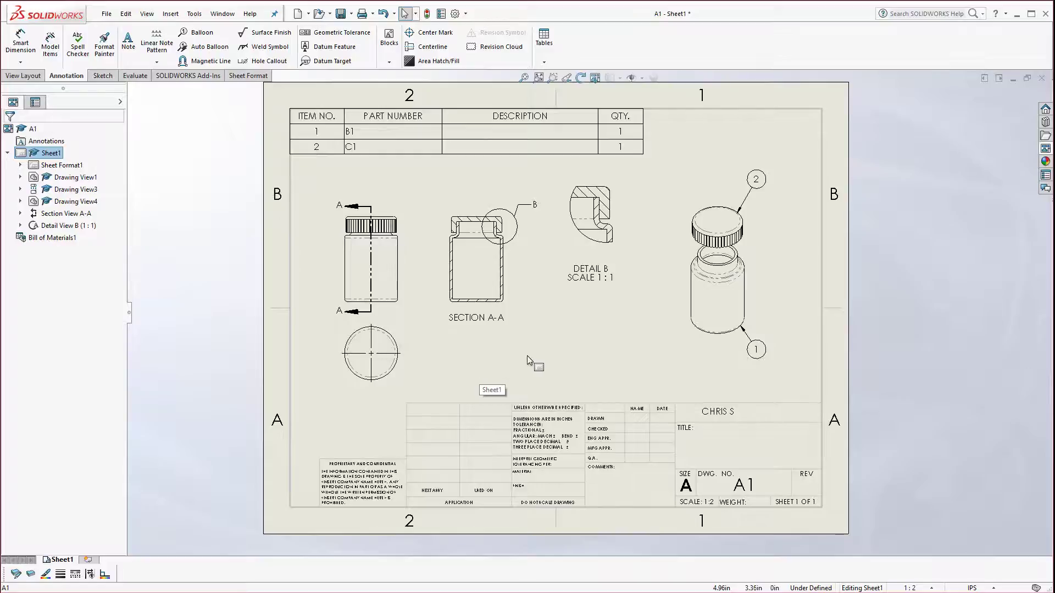
pyautogui.scroll(-5, 484, 207)
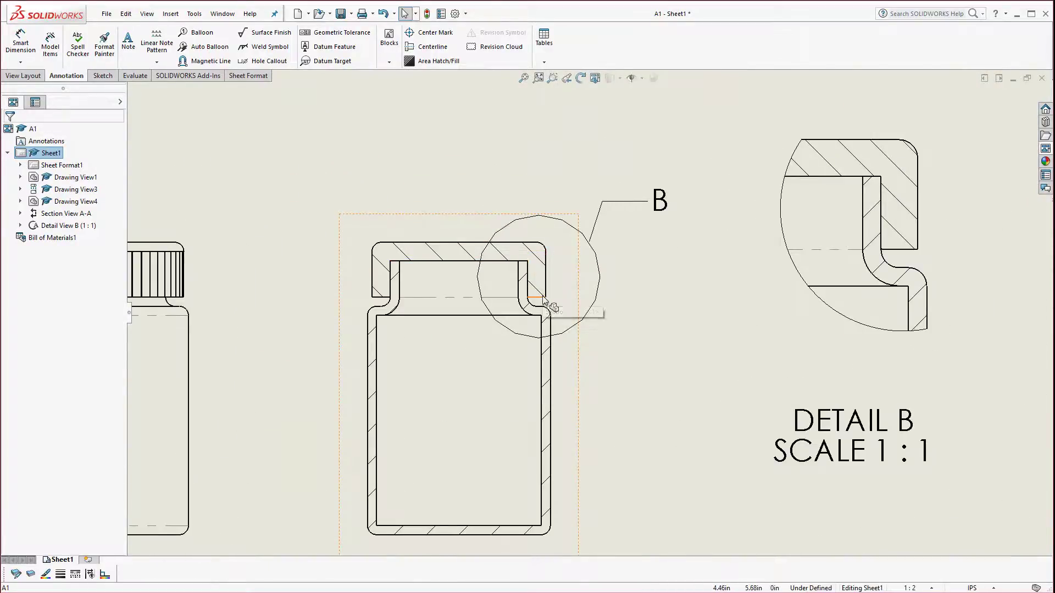
pyautogui.scroll(4, 580, 432)
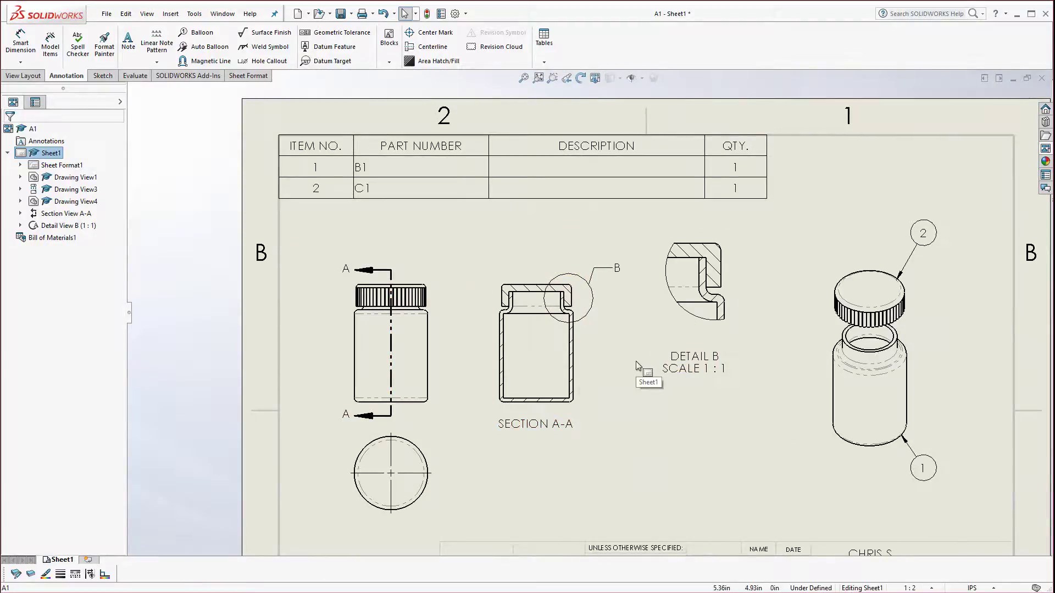
pyautogui.scroll(3, 635, 361)
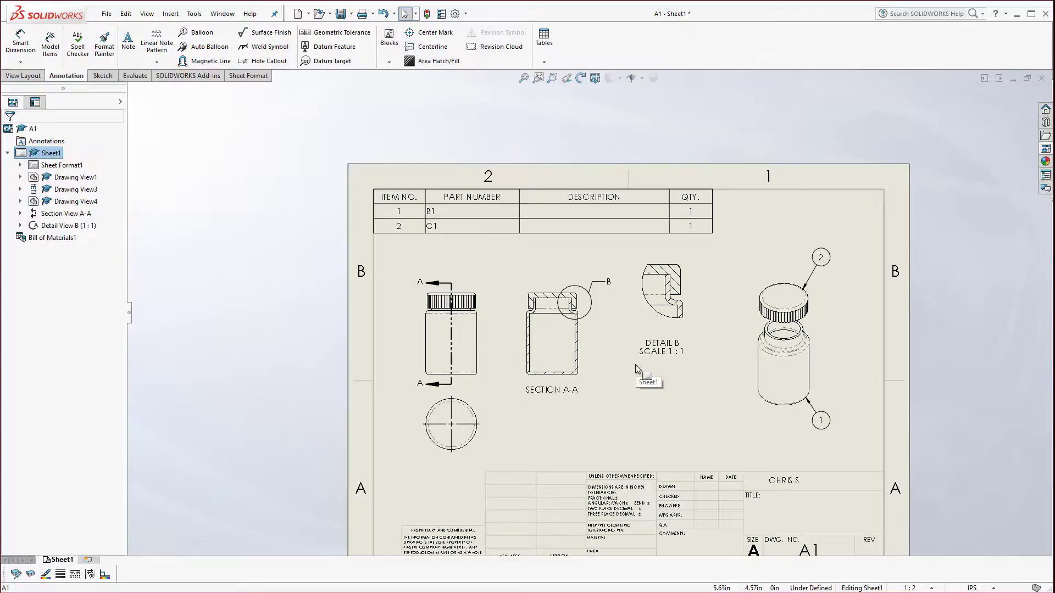
pyautogui.scroll(-2, 676, 404)
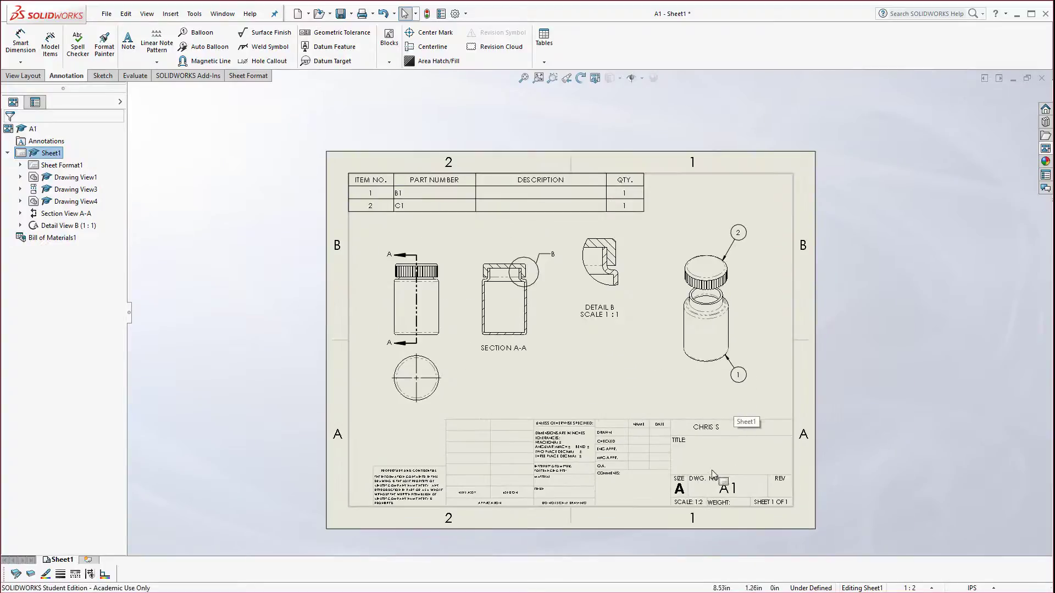
pyautogui.click(106, 14)
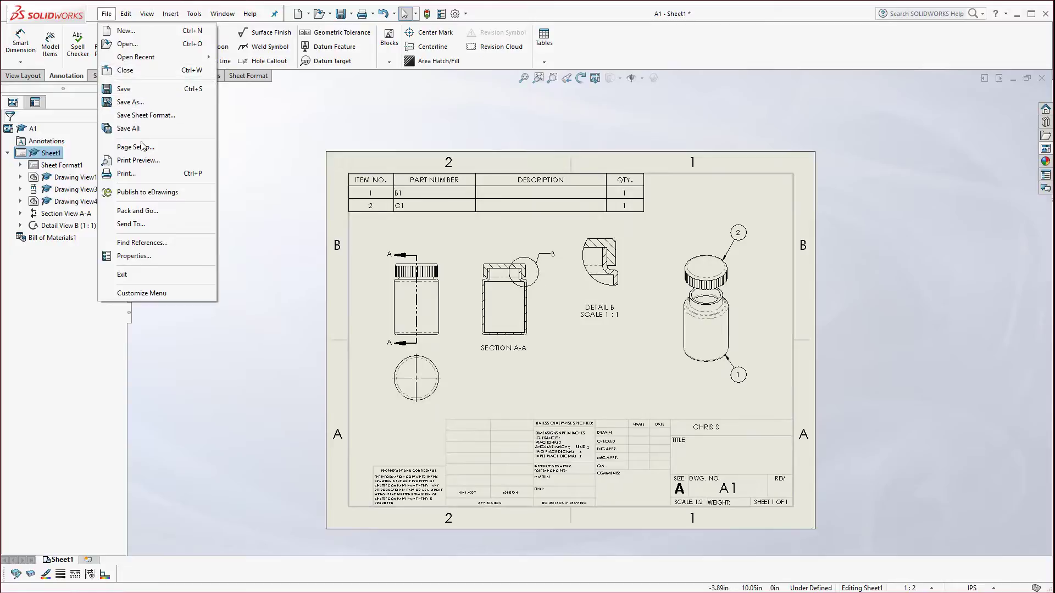